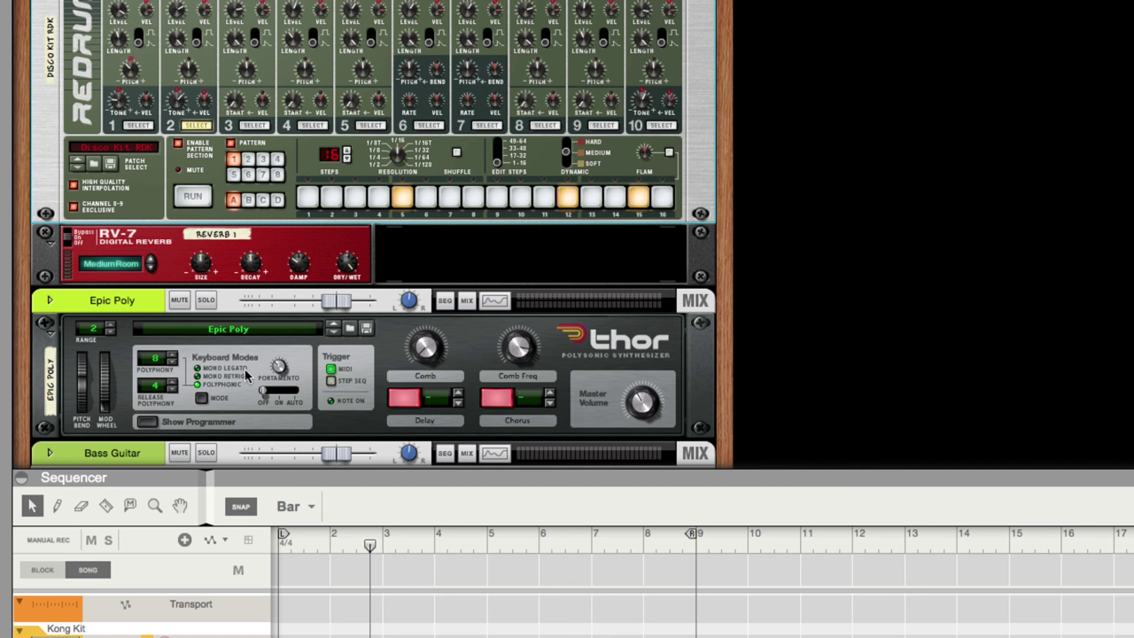
# Reset the Bass Guitar SubTractor synthesizer to its initial patch
pyautogui.scroll(-5, 246, 379)
pyautogui.scroll(-2, 246, 383)
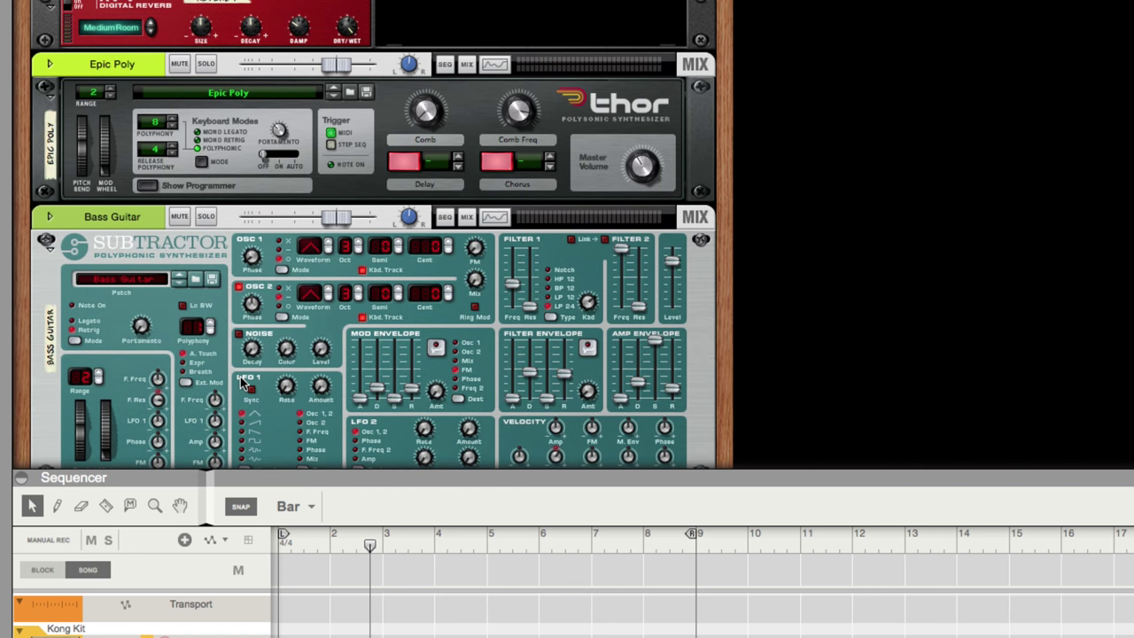
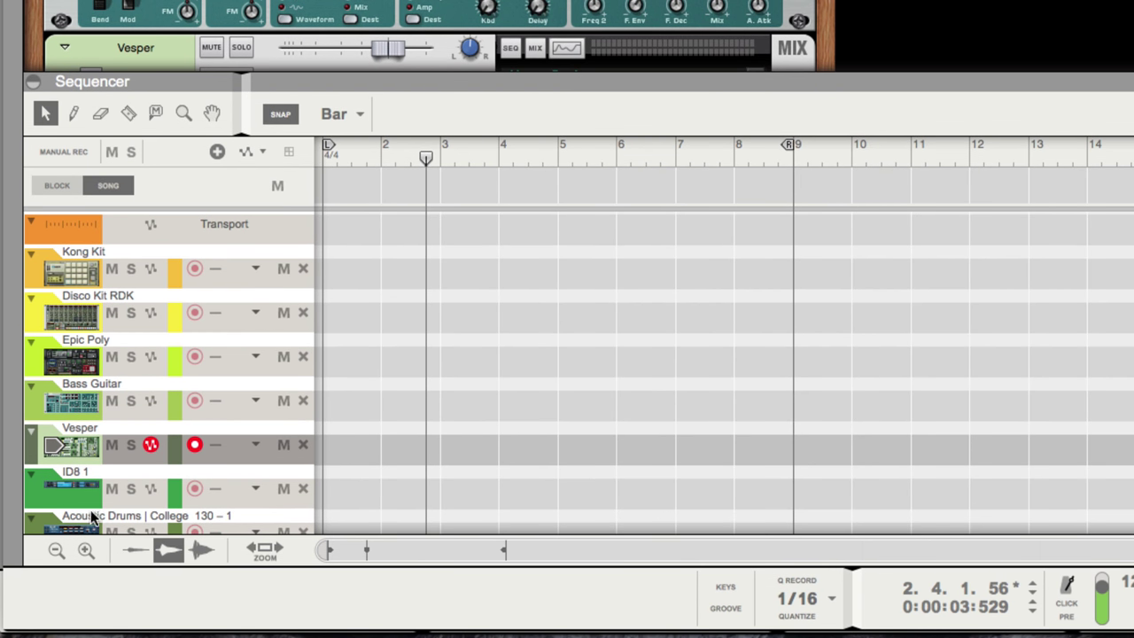
pyautogui.scroll(-3, 99, 530)
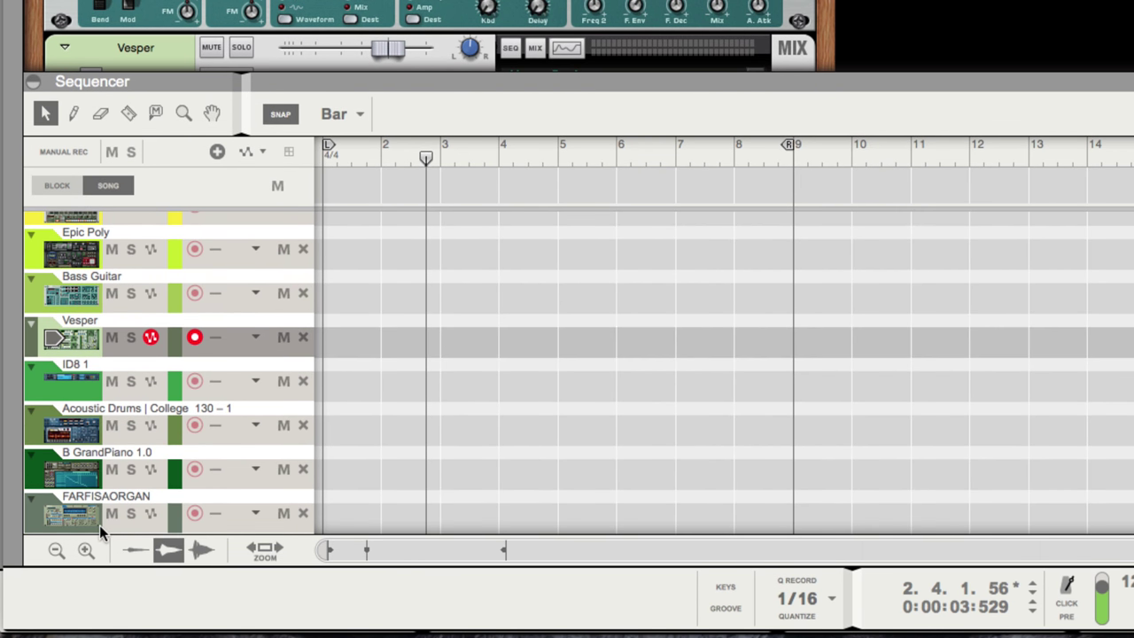
pyautogui.click(64, 285)
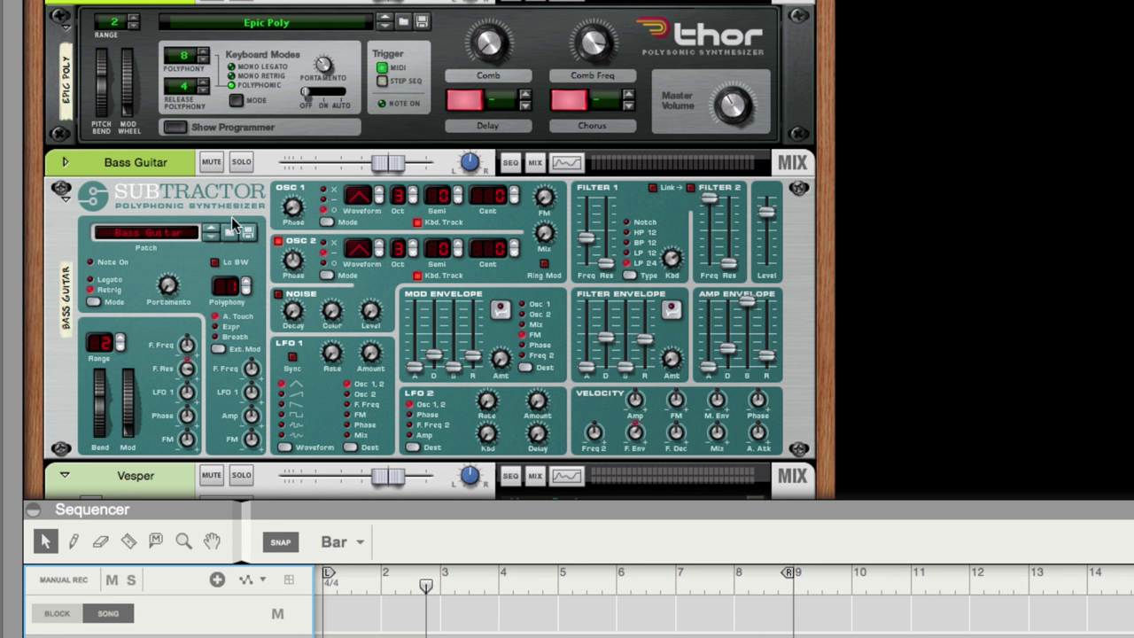
pyautogui.rightClick(196, 252)
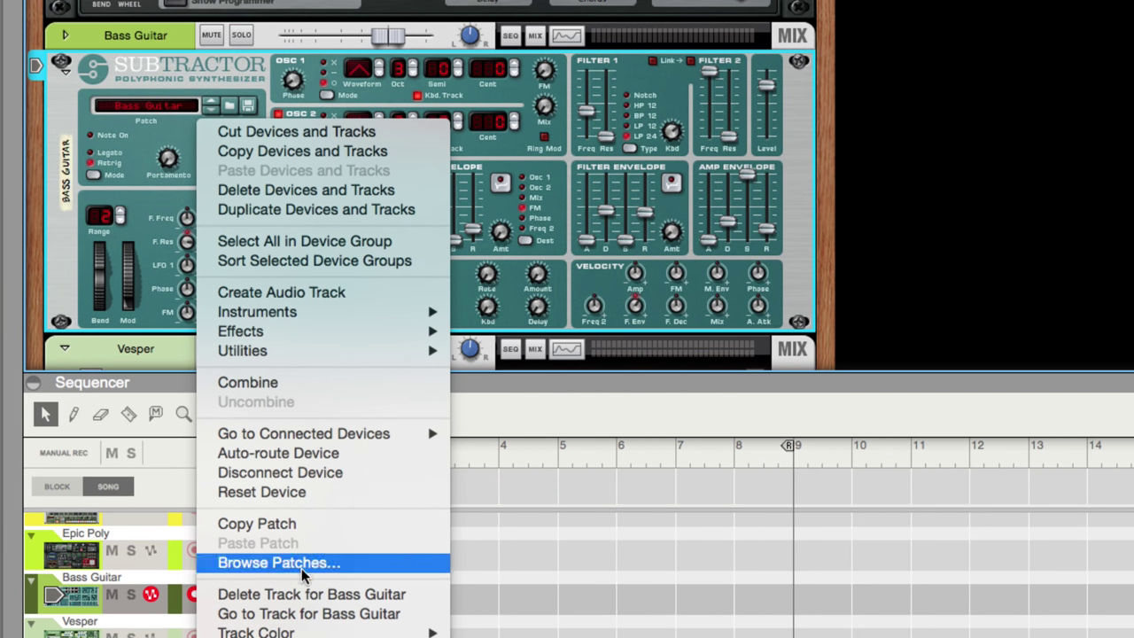
pyautogui.click(322, 492)
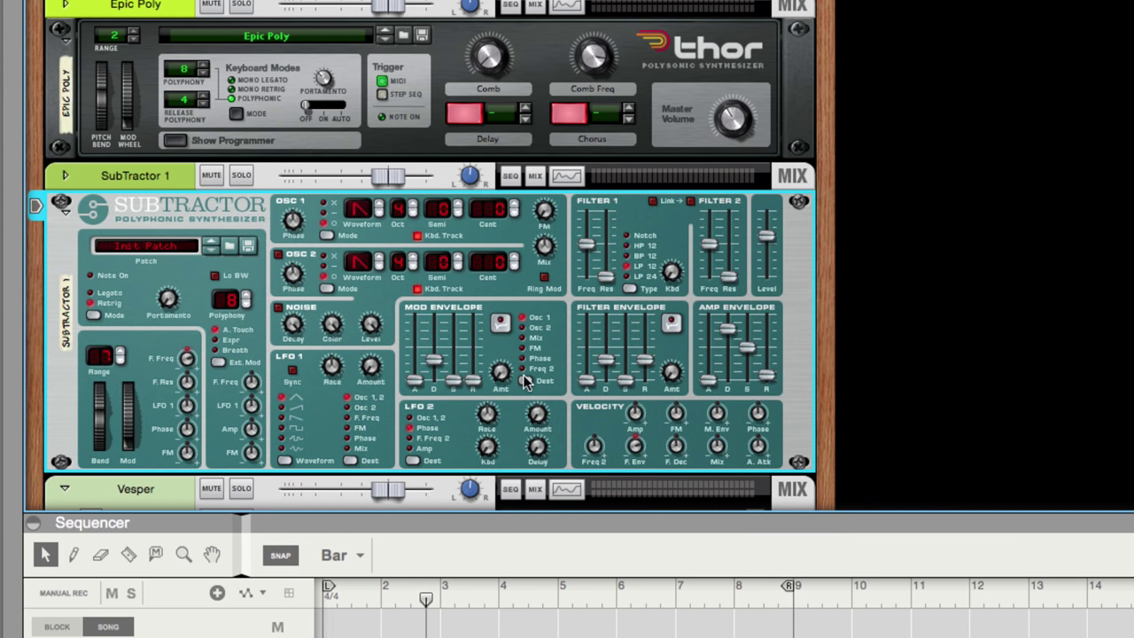
# Audition oscillator 1's waveforms and an octave of 3, settling on the sine waveform at octave 4
pyautogui.click(377, 207)
pyautogui.click(378, 207)
pyautogui.click(379, 209)
pyautogui.click(378, 207)
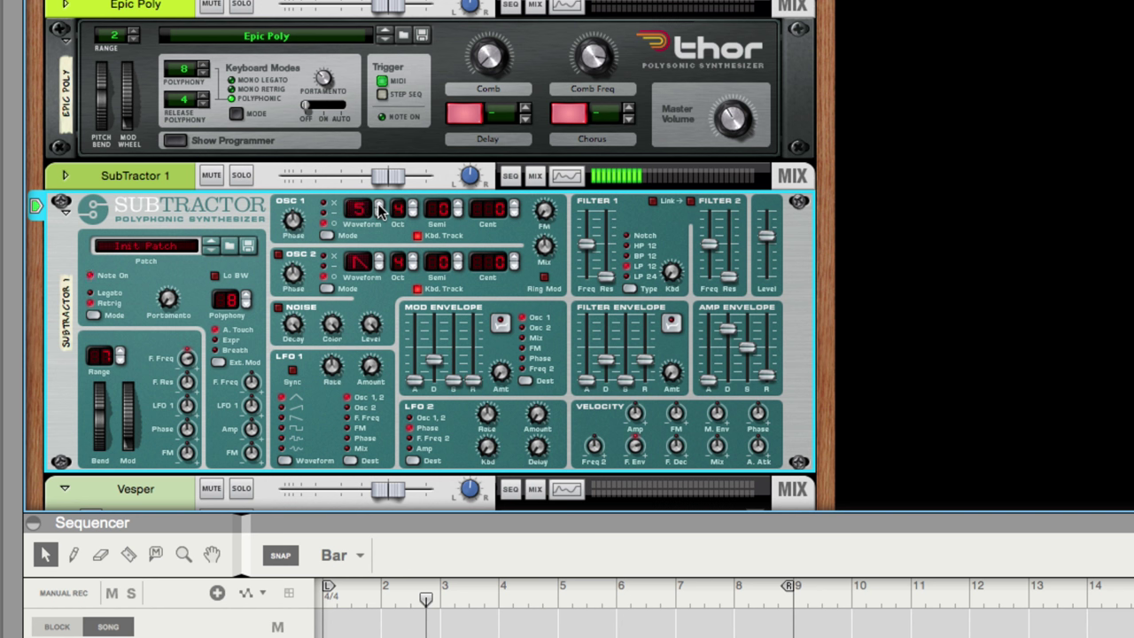
pyautogui.click(379, 207)
pyautogui.click(378, 208)
pyautogui.click(378, 207)
pyautogui.click(379, 214)
pyautogui.click(379, 213)
pyautogui.click(379, 208)
pyautogui.click(380, 207)
pyautogui.click(379, 207)
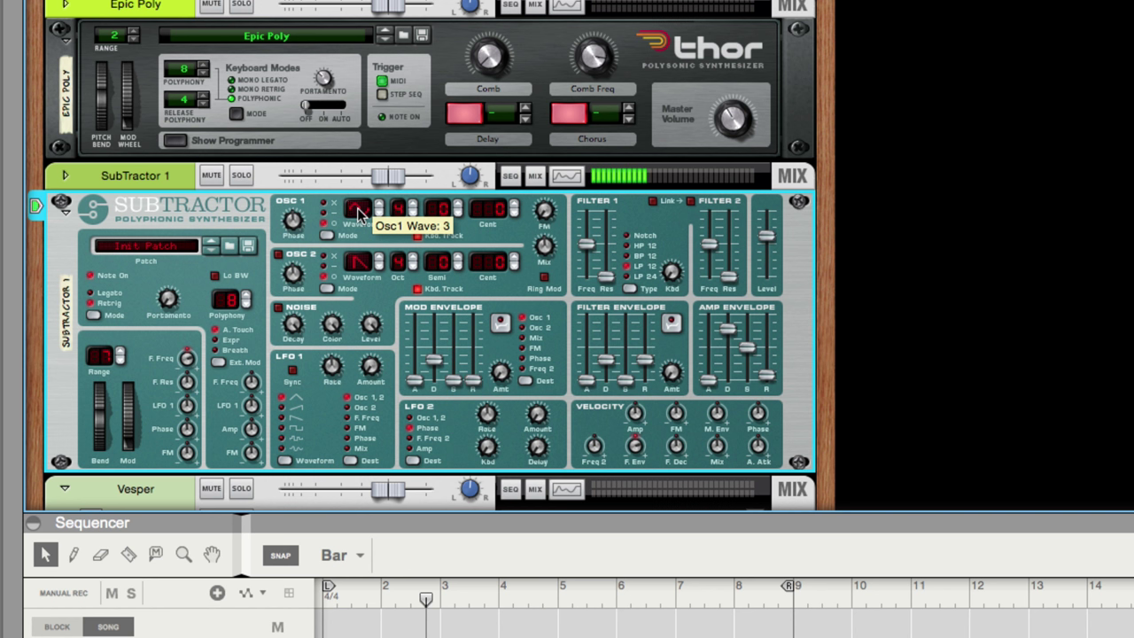
pyautogui.click(379, 204)
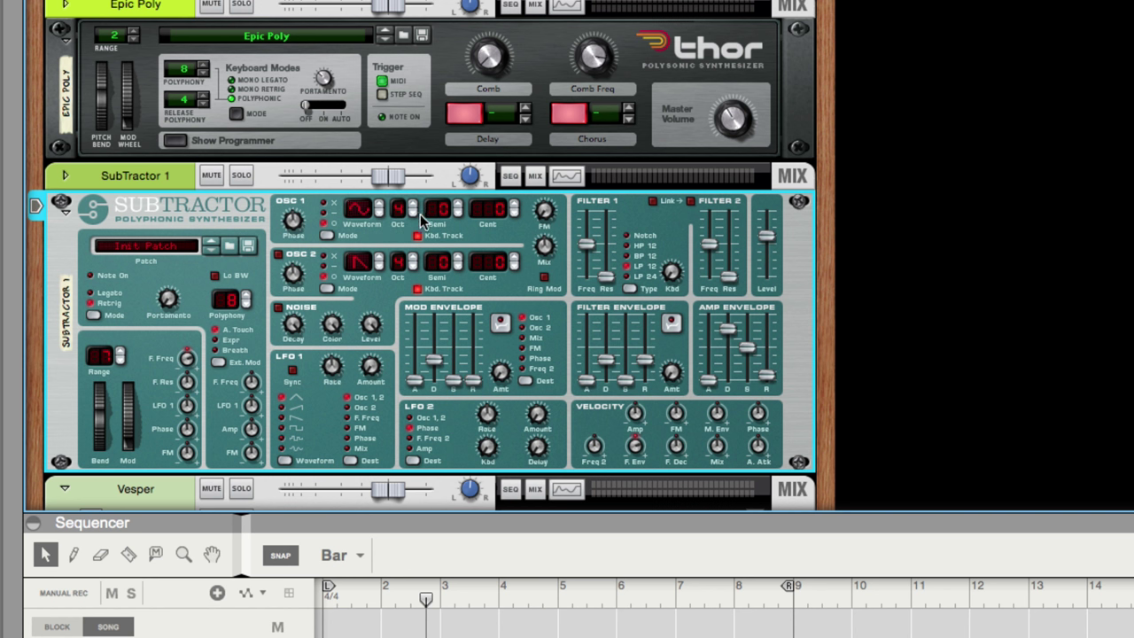
pyautogui.click(413, 212)
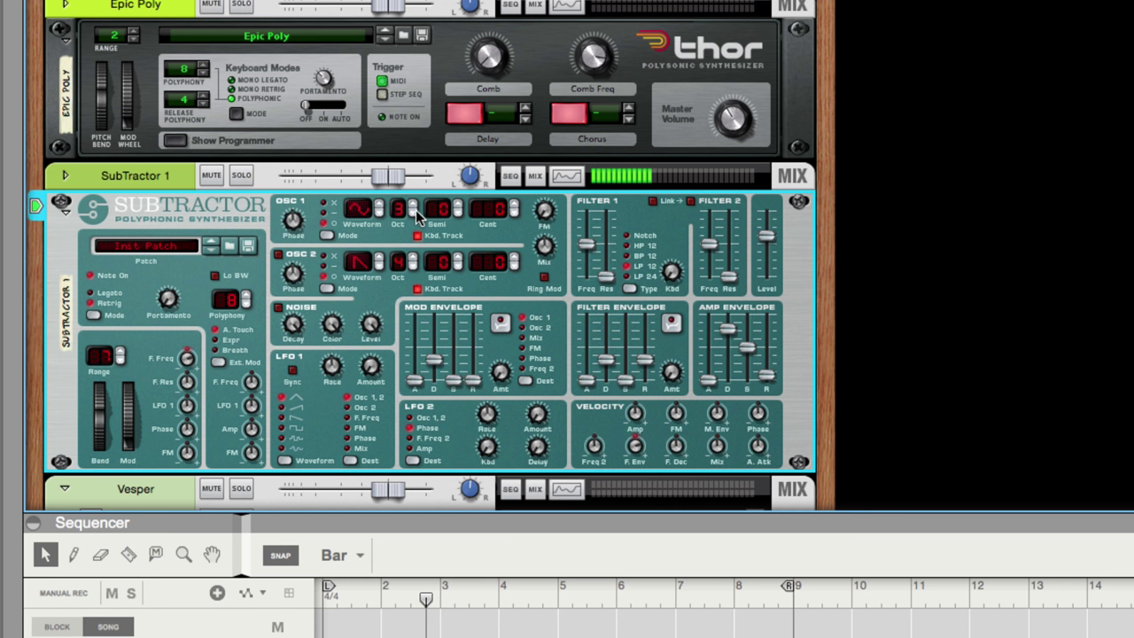
pyautogui.click(412, 205)
# Enable oscillator 2 with a sine waveform at octave 4, and raise the SubTractor's output level slightly
pyautogui.click(379, 260)
pyautogui.click(379, 260)
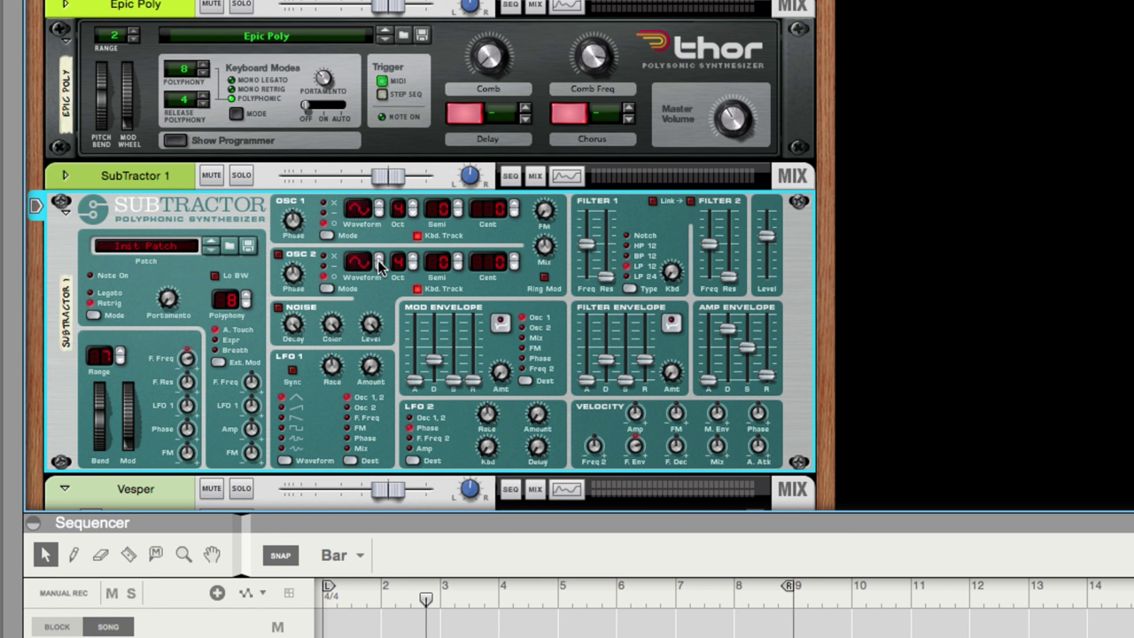
pyautogui.click(280, 255)
pyautogui.click(411, 270)
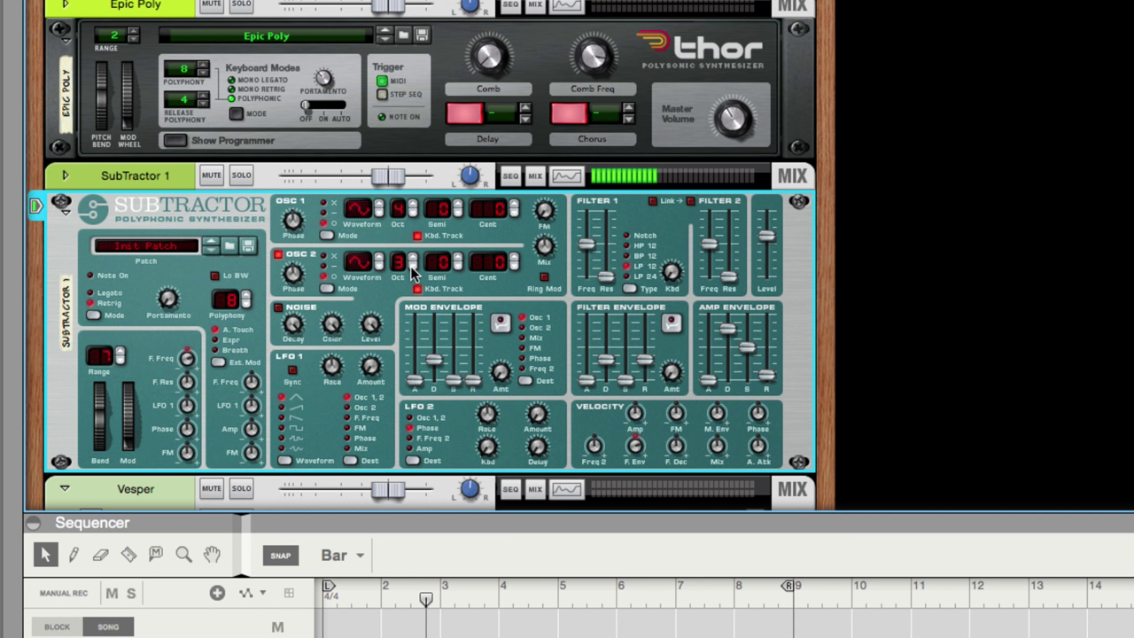
pyautogui.click(412, 257)
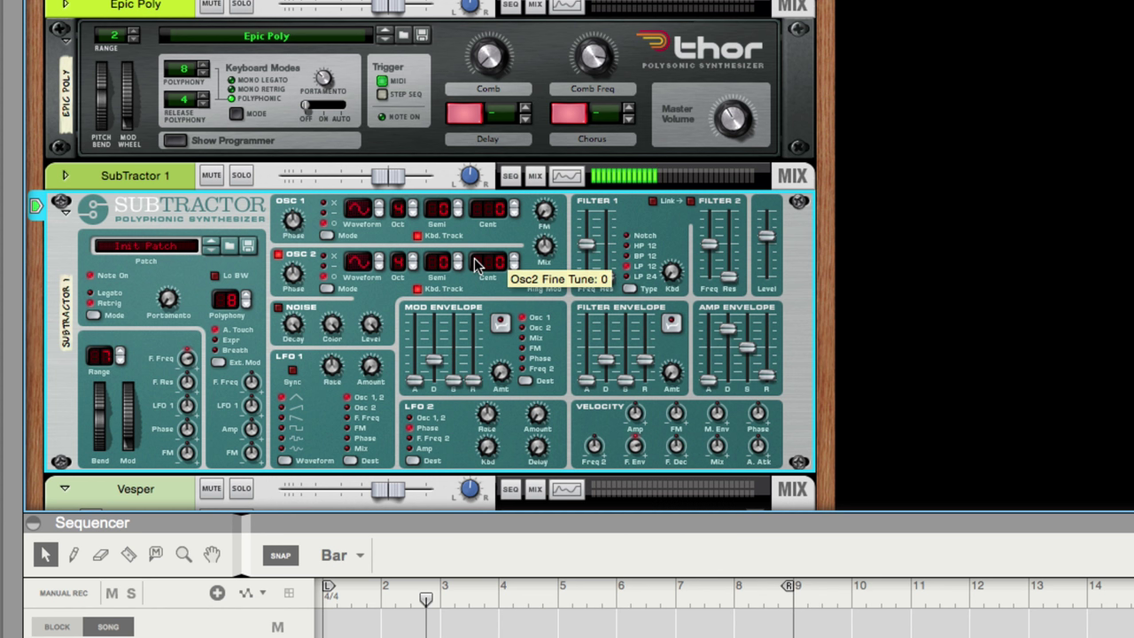
pyautogui.moveTo(766, 235); pyautogui.dragTo(767, 227)
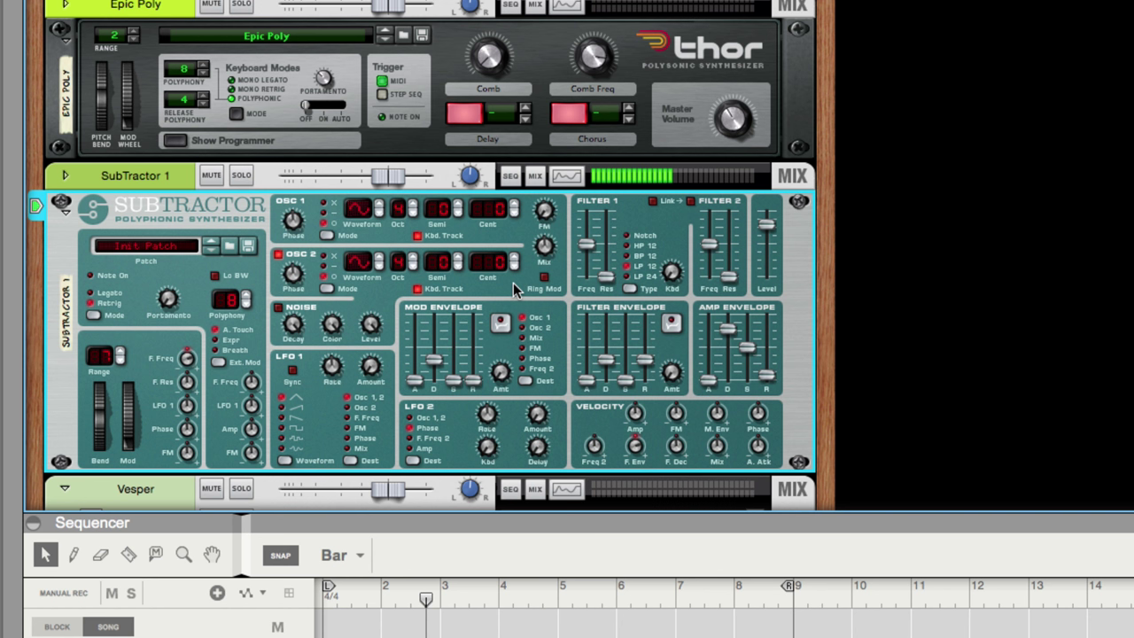
# Try different semitone offsets on oscillator 2
pyautogui.click(458, 264)
pyautogui.click(458, 264)
pyautogui.click(458, 266)
pyautogui.click(458, 265)
# Try detuning oscillator 2 by amounts such as -17 cents, and return its fine tuning to 0
pyautogui.moveTo(510, 255); pyautogui.dragTo(514, 269)
pyautogui.click(514, 270)
pyautogui.click(514, 258)
pyautogui.click(515, 258)
pyautogui.click(515, 258)
pyautogui.click(515, 258)
pyautogui.click(515, 258)
pyautogui.click(516, 258)
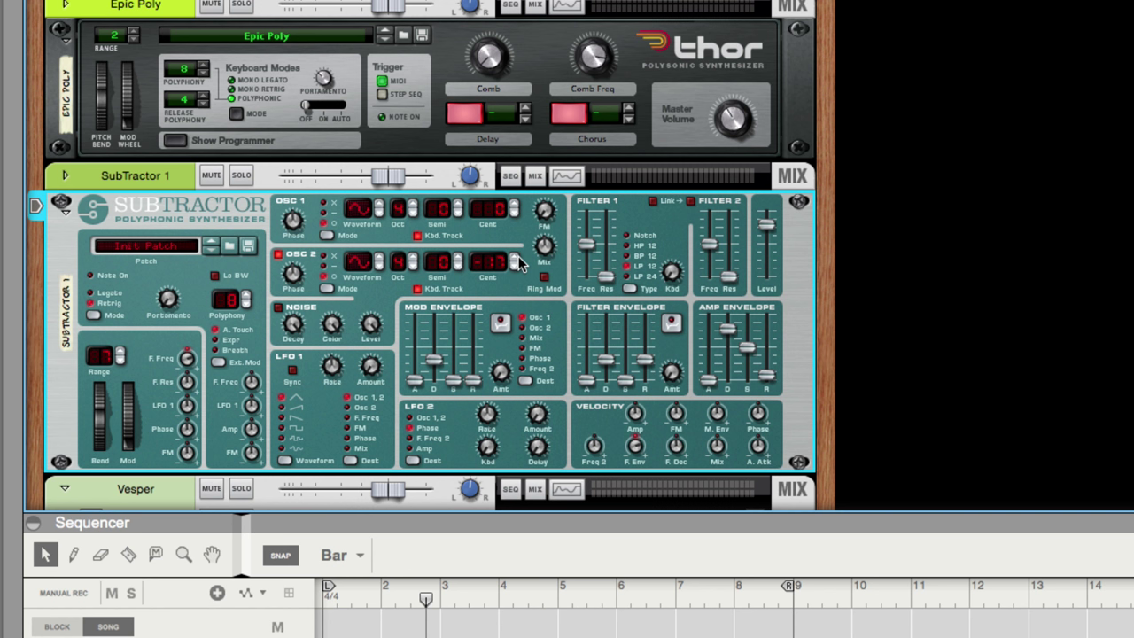
pyautogui.click(513, 256)
pyautogui.click(513, 256)
pyautogui.click(513, 256)
pyautogui.click(512, 254)
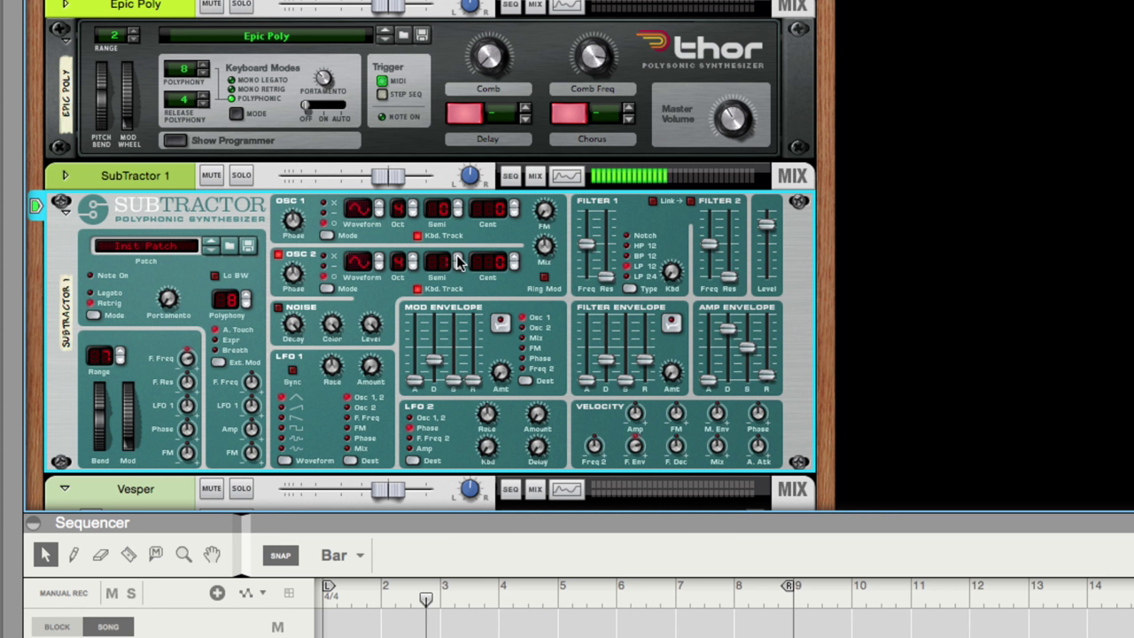
# Try oscillator 2 at a 7-semitone offset, and return the offset to 0
pyautogui.click(459, 258)
pyautogui.click(459, 258)
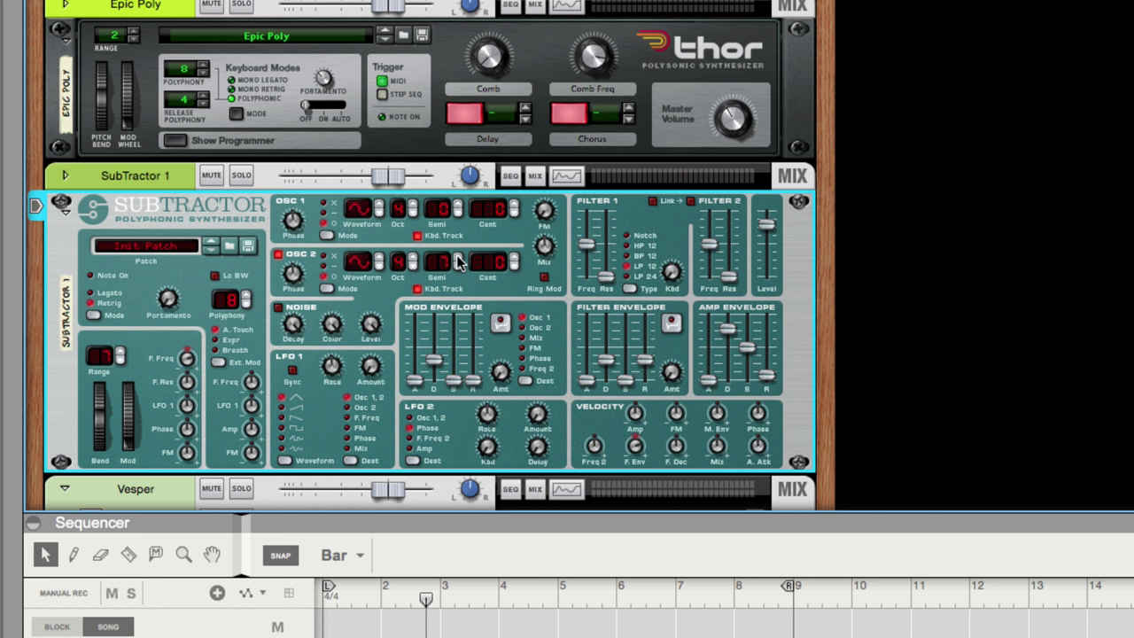
pyautogui.click(457, 268)
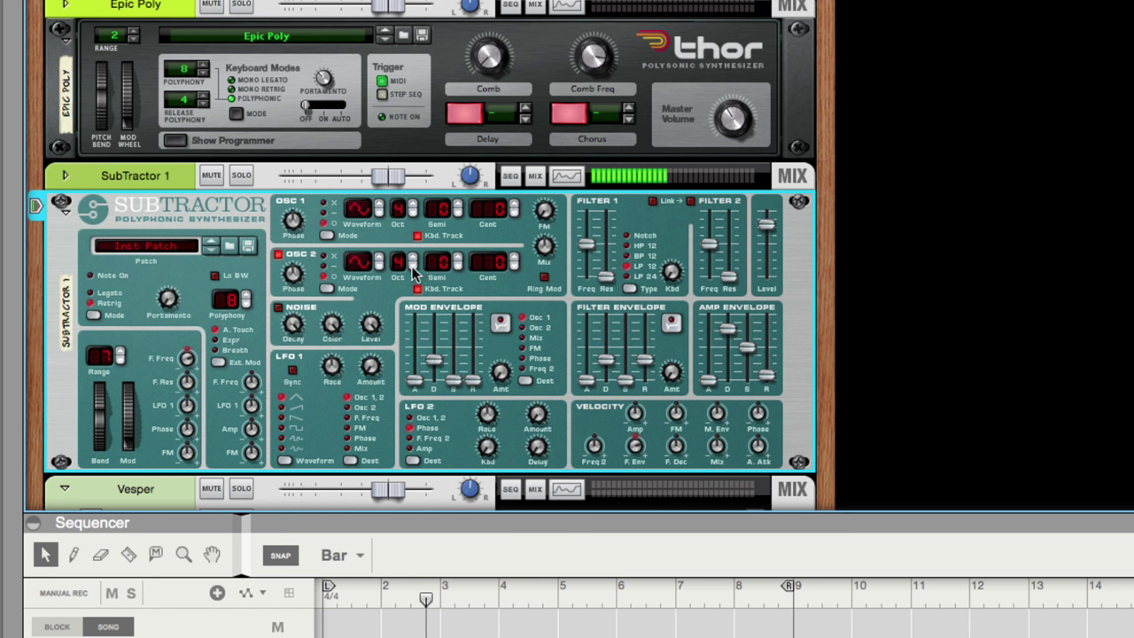
# Try a slight fine-tune detuning on oscillator 2 again, and restore it to 0 cents
pyautogui.click(514, 266)
pyautogui.click(514, 266)
pyautogui.click(513, 258)
pyautogui.click(515, 257)
# Try varying oscillator 2's phase difference, also with a -6 cent detuning, and return the fine tuning to 0
pyautogui.moveTo(296, 274)
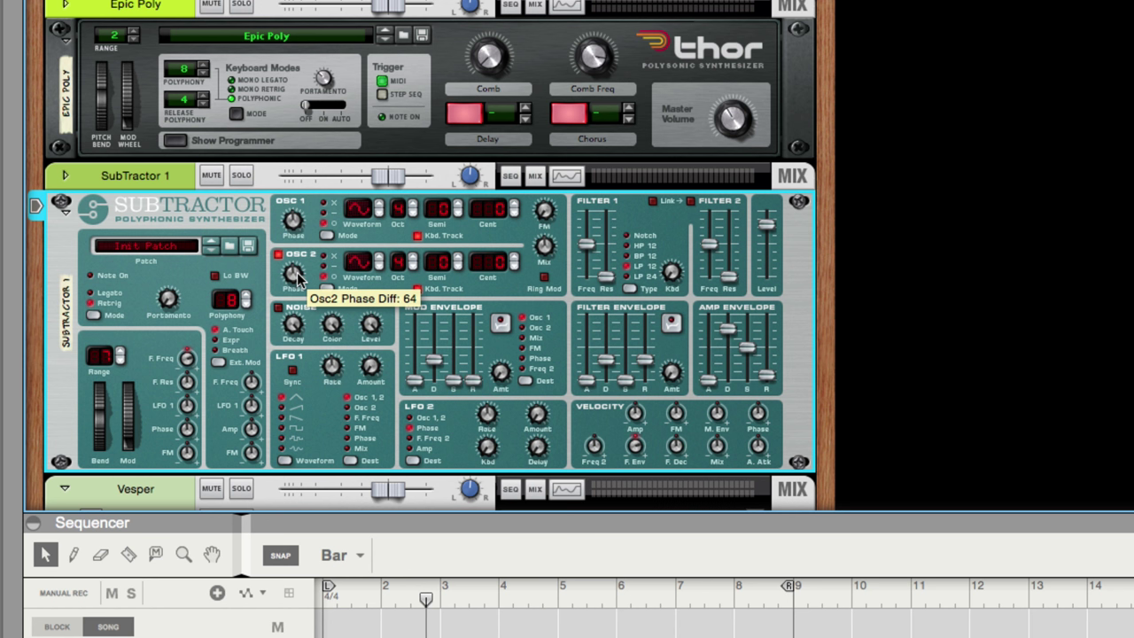
pyautogui.moveTo(296, 278); pyautogui.dragTo(296, 253)
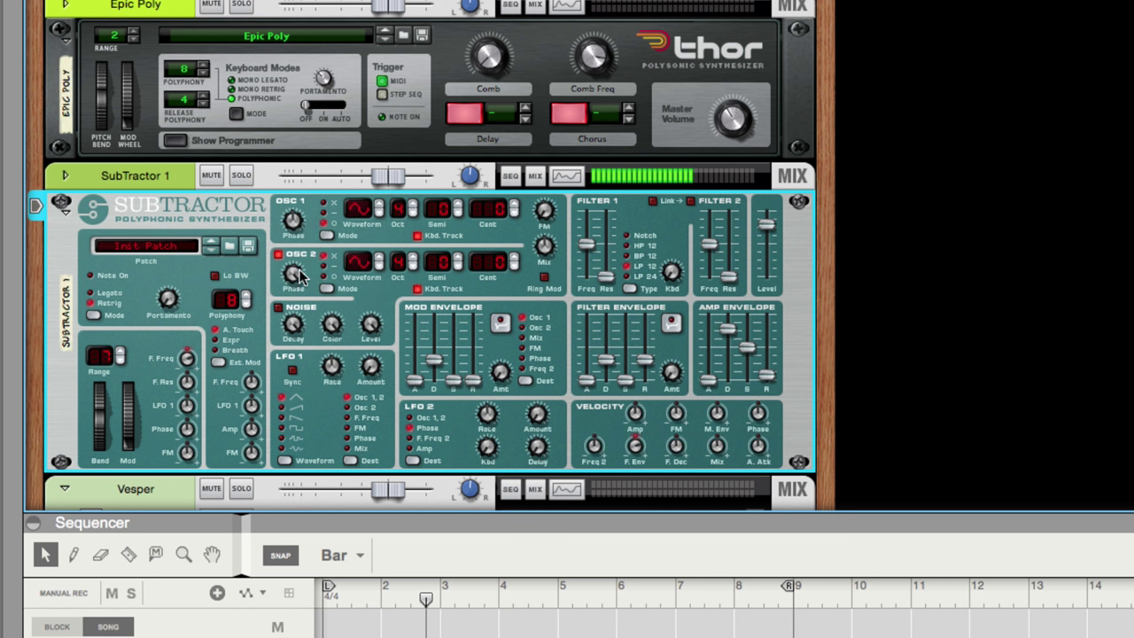
pyautogui.moveTo(302, 304); pyautogui.dragTo(292, 266)
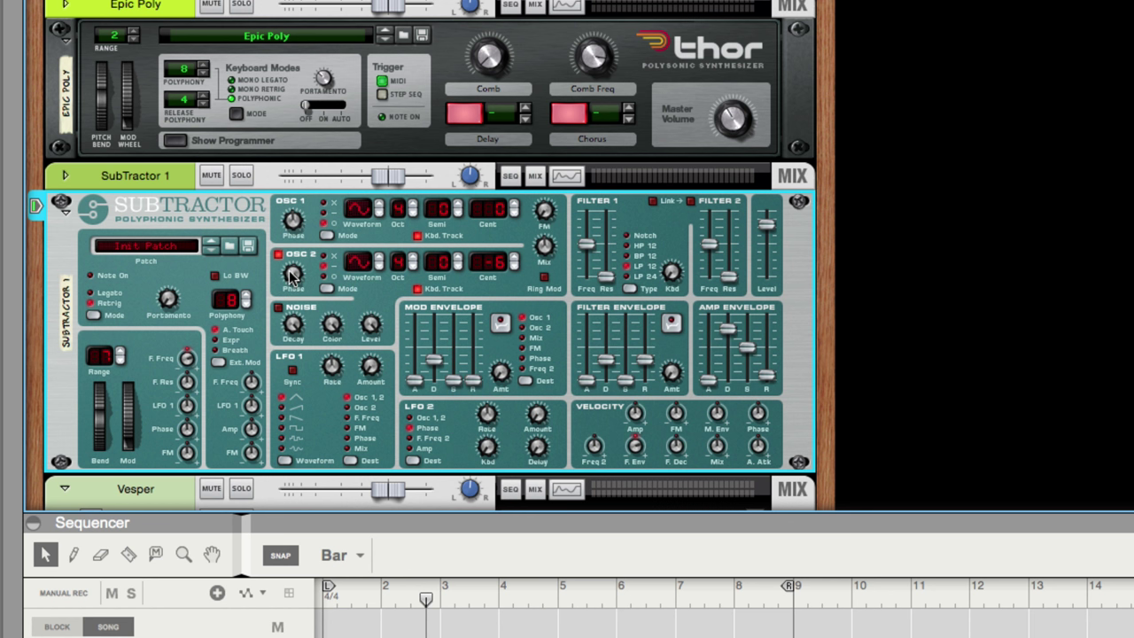
pyautogui.moveTo(292, 275)
pyautogui.click(508, 258)
pyautogui.click(513, 257)
pyautogui.click(513, 257)
# Route the mod envelope to FM and raise the FM amount between the oscillators
pyautogui.moveTo(544, 212); pyautogui.dragTo(567, 170)
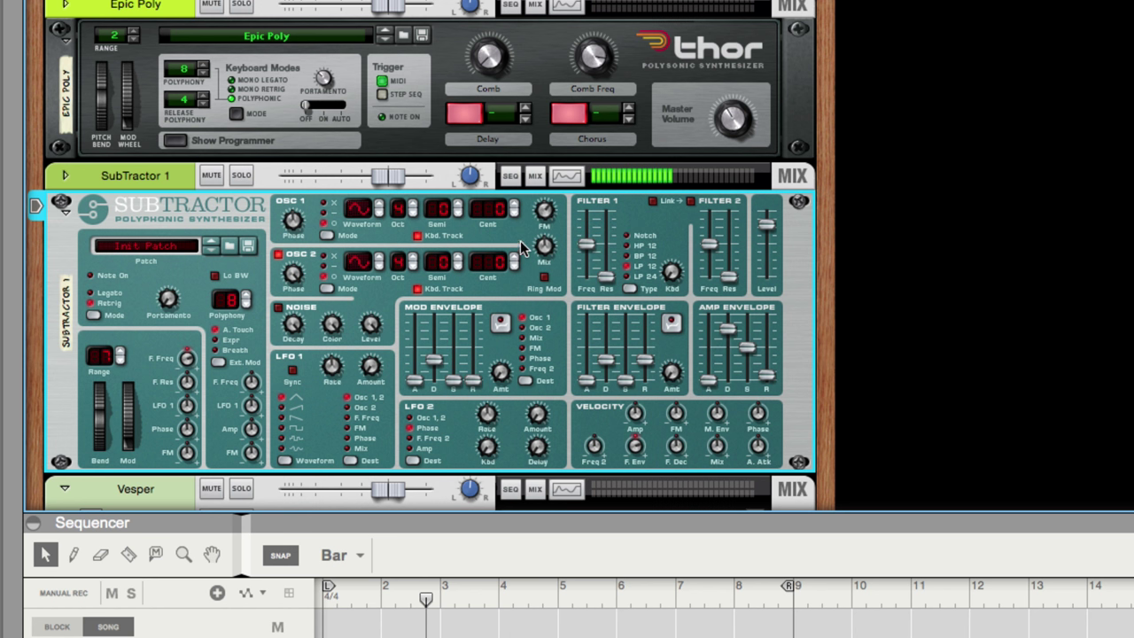
pyautogui.moveTo(543, 210)
pyautogui.mouseDown()
pyautogui.moveTo(538, 236)
pyautogui.moveTo(546, 213)
pyautogui.moveTo(540, 225)
pyautogui.mouseUp()
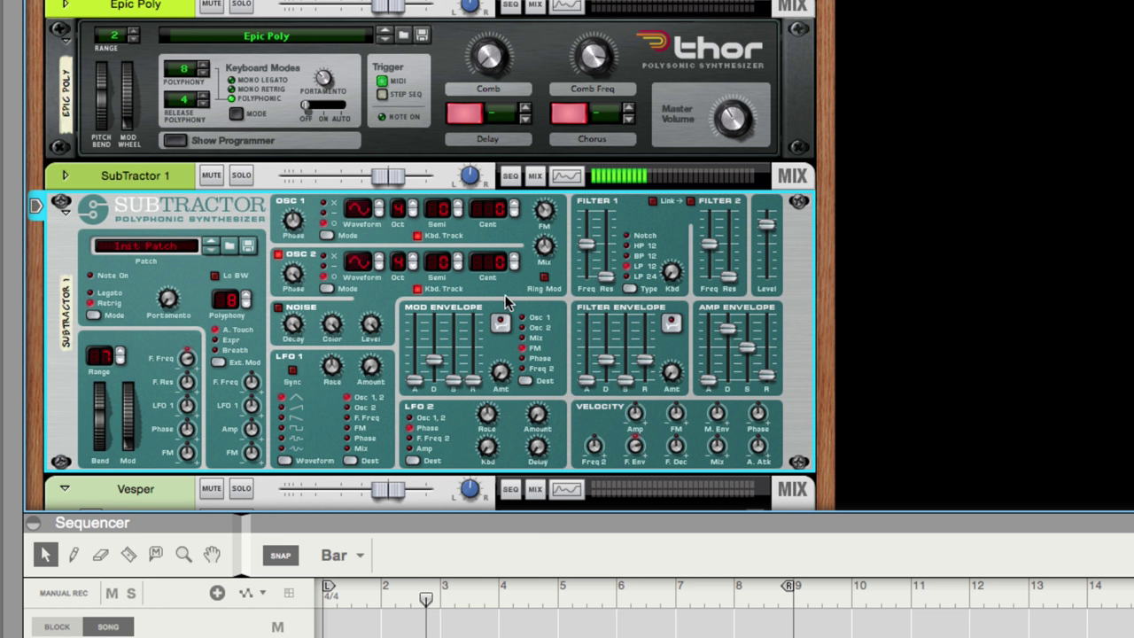
pyautogui.click(527, 381)
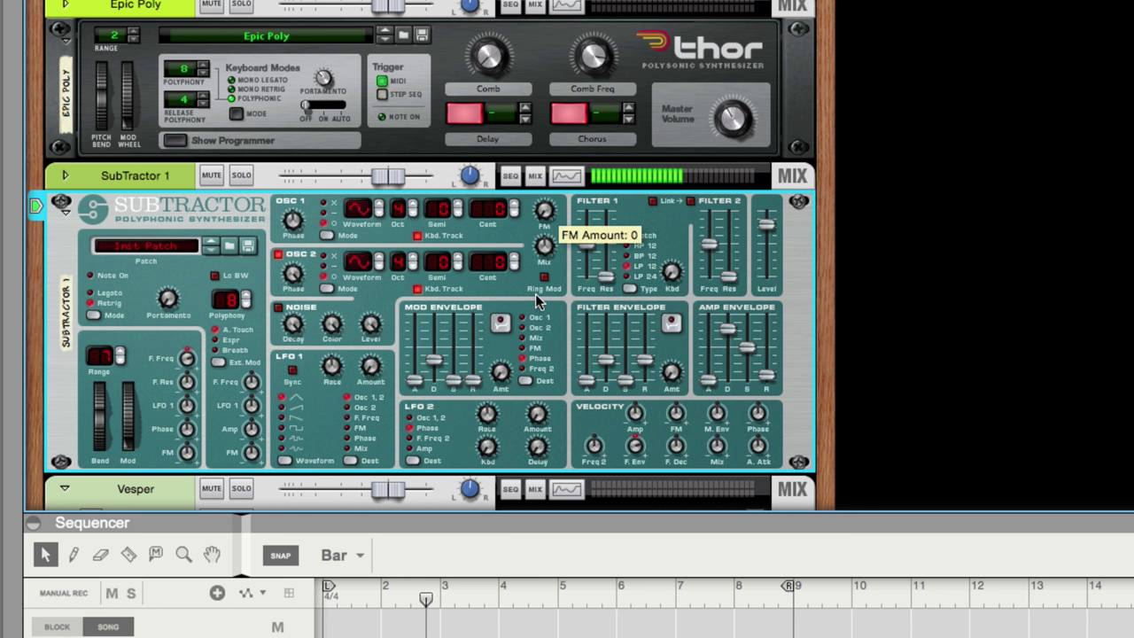
pyautogui.moveTo(542, 277); pyautogui.dragTo(542, 218)
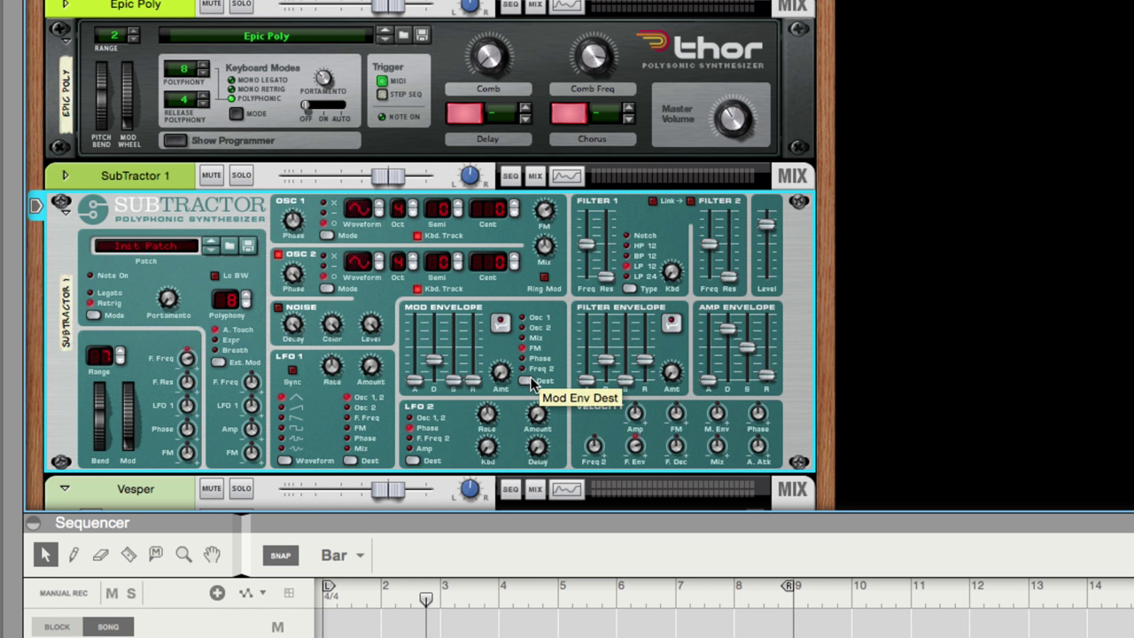
# Try longer mod envelope attack times up to 127, and return the attack to its minimum
pyautogui.moveTo(414, 381); pyautogui.dragTo(417, 342)
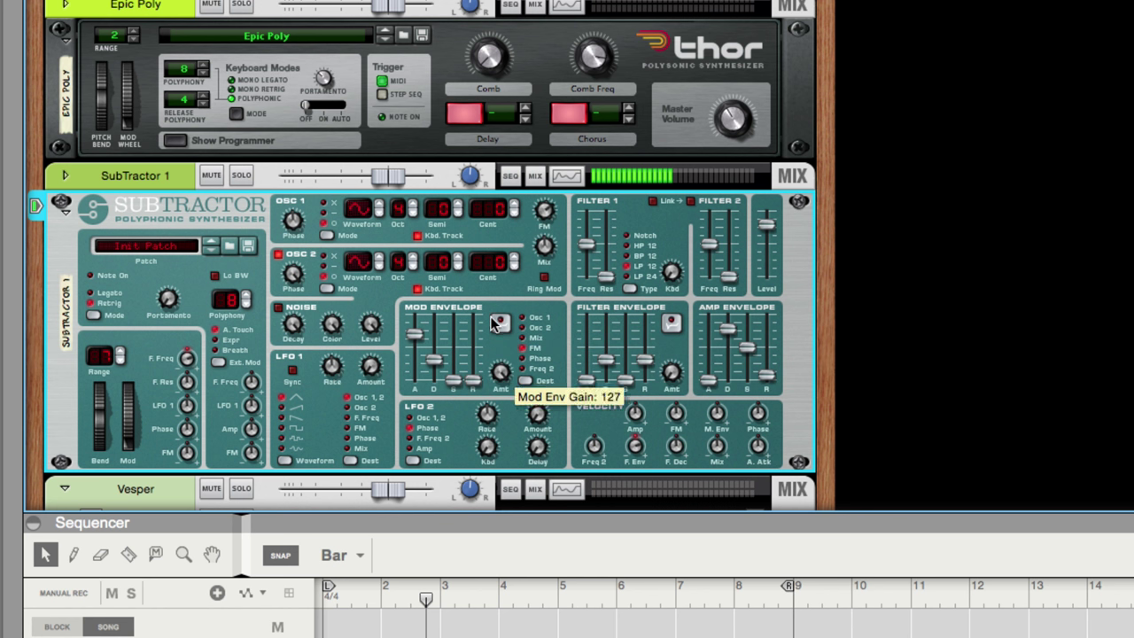
pyautogui.moveTo(414, 335); pyautogui.dragTo(421, 387)
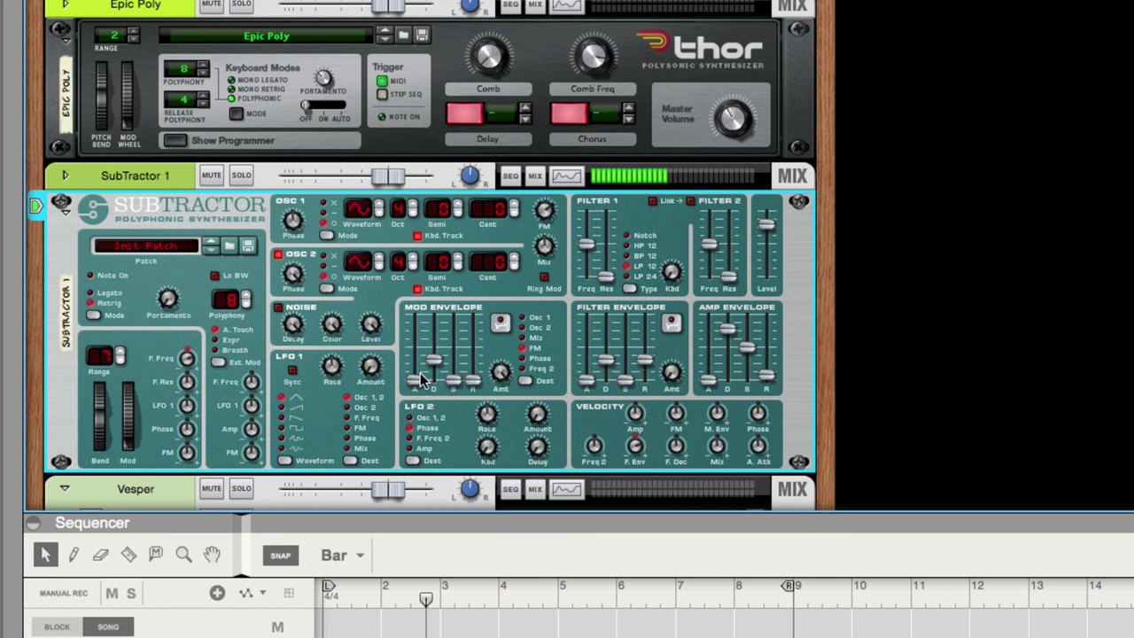
pyautogui.moveTo(415, 381); pyautogui.dragTo(400, 285)
pyautogui.moveTo(417, 315)
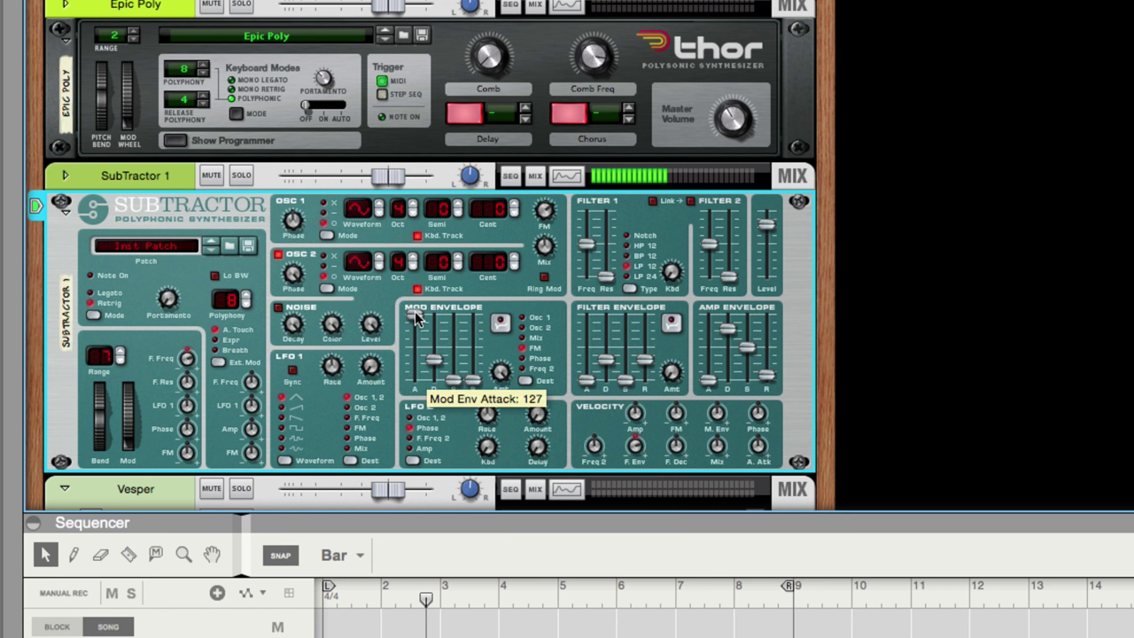
pyautogui.moveTo(417, 316); pyautogui.dragTo(417, 383)
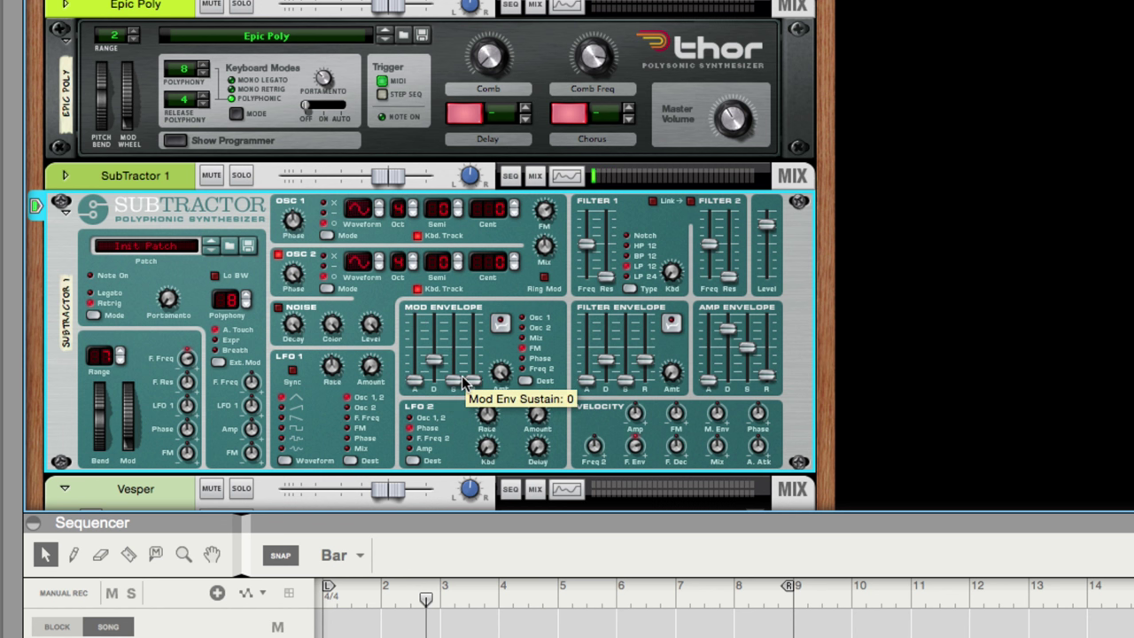
# Shape the mod envelope with decay 101, moderate attack, low sustain and long release, and audition its inversion and amount
pyautogui.moveTo(433, 362); pyautogui.dragTo(434, 328)
pyautogui.moveTo(454, 380); pyautogui.dragTo(451, 321)
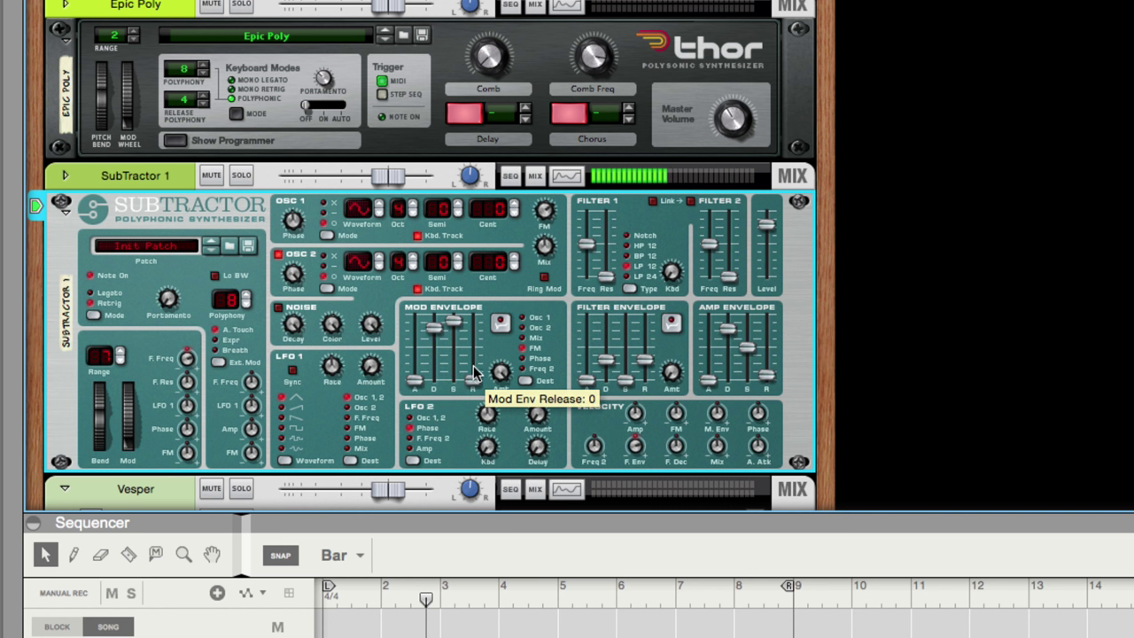
pyautogui.moveTo(476, 381); pyautogui.dragTo(441, 353)
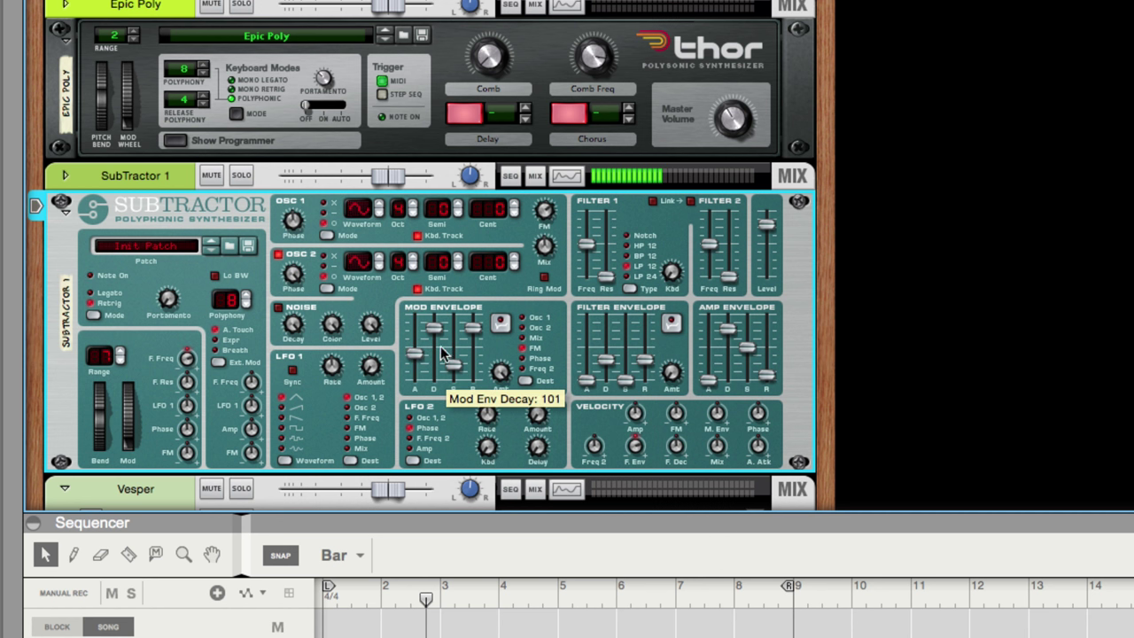
pyautogui.click(501, 323)
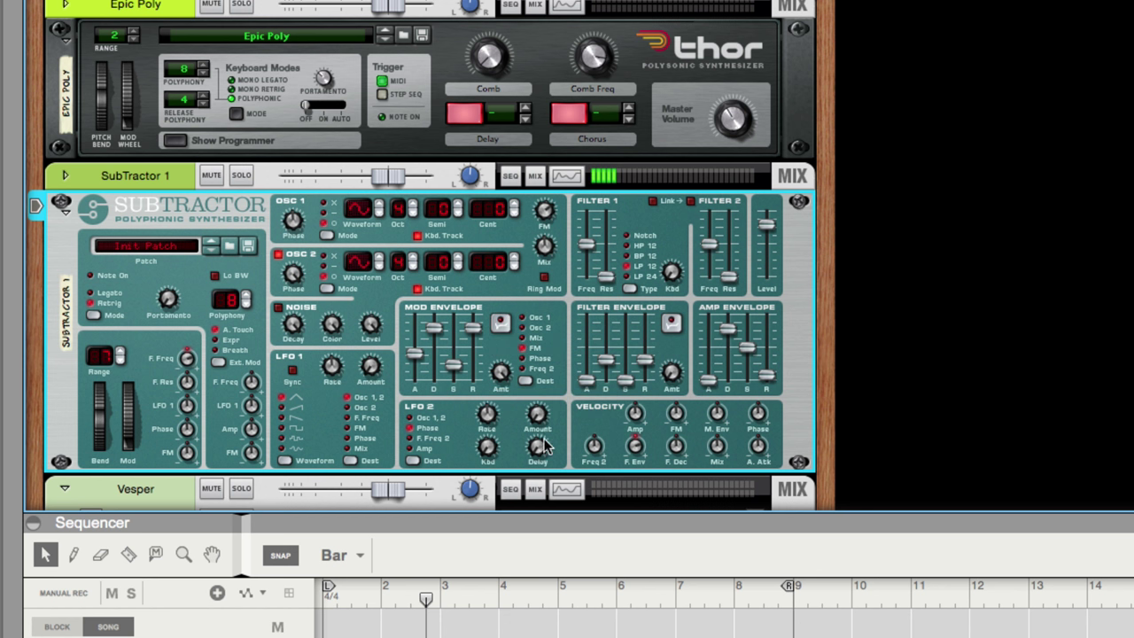
pyautogui.moveTo(500, 373); pyautogui.dragTo(518, 409)
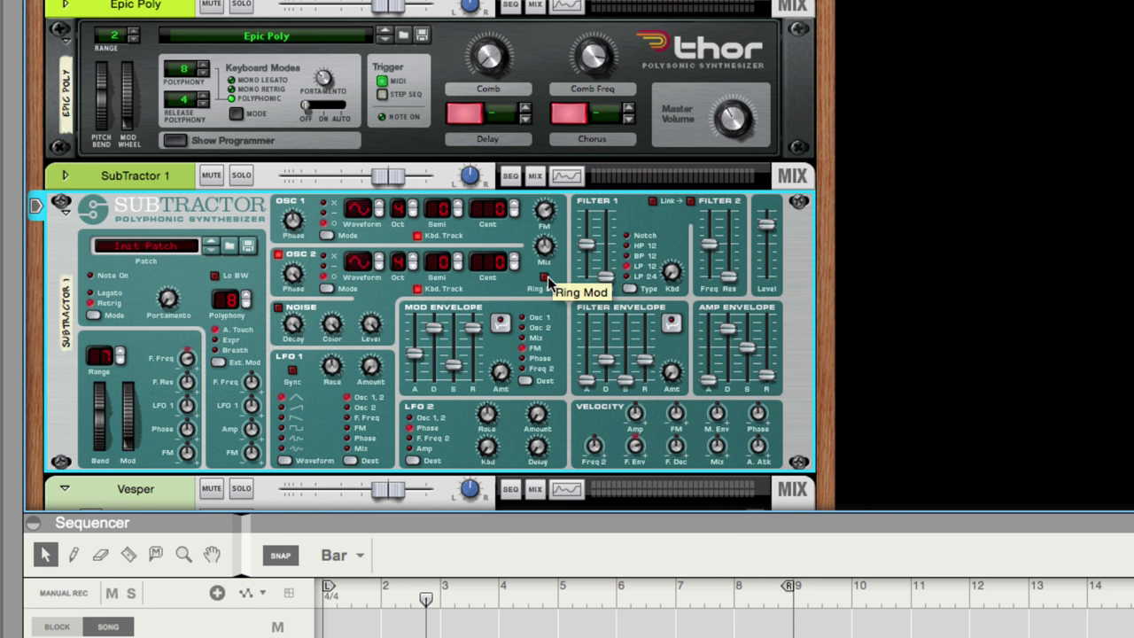
# Audition ring modulation, and set filter 1's type to LP 24
pyautogui.click(548, 279)
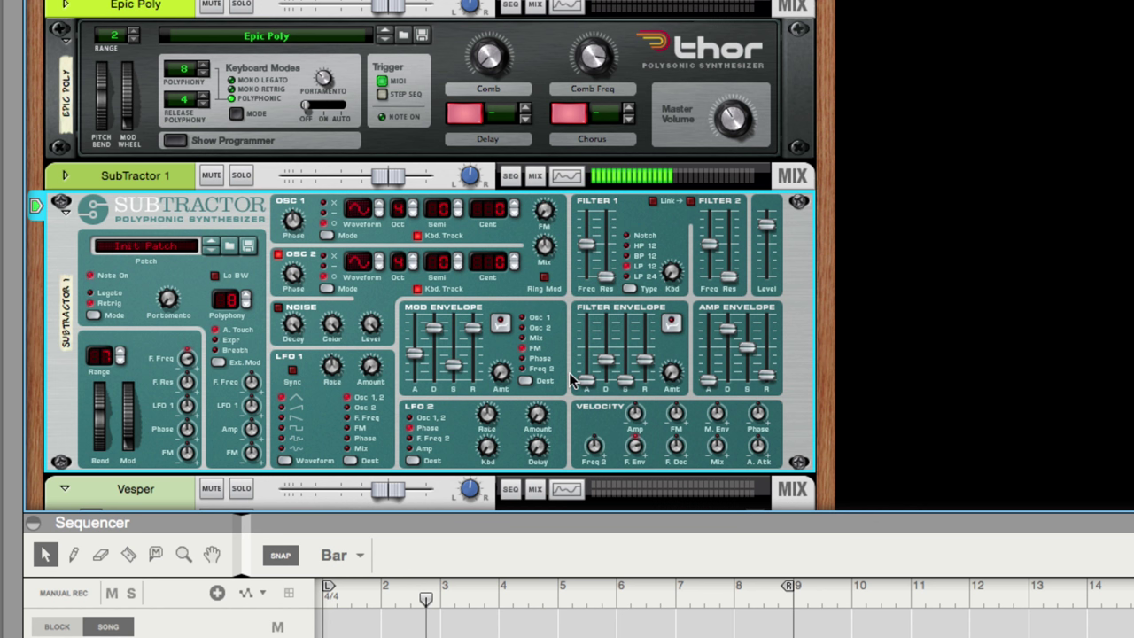
pyautogui.click(629, 284)
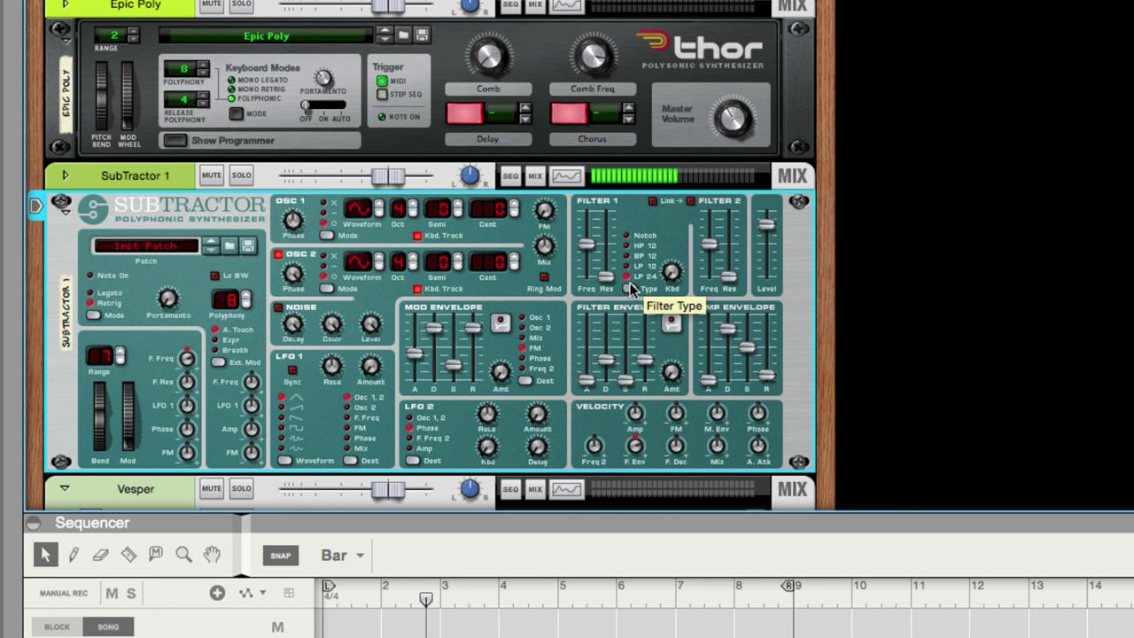
# Audition filter 1's types, settle on LP 12, and raise the filter frequency slightly
pyautogui.click(630, 282)
pyautogui.click(630, 283)
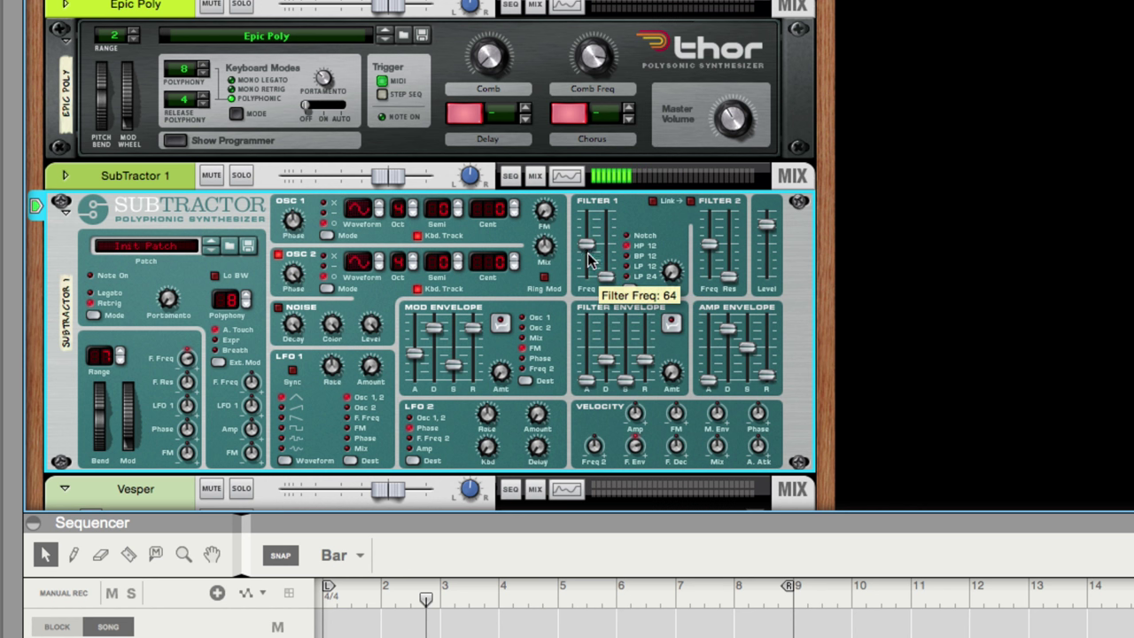
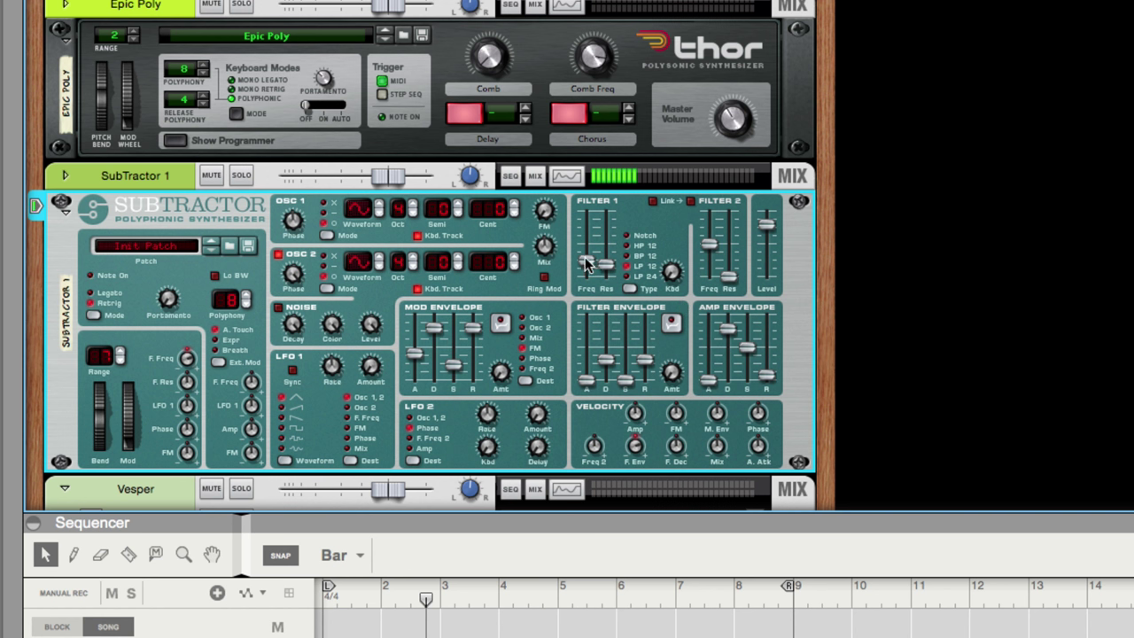
pyautogui.moveTo(586, 262); pyautogui.dragTo(591, 251)
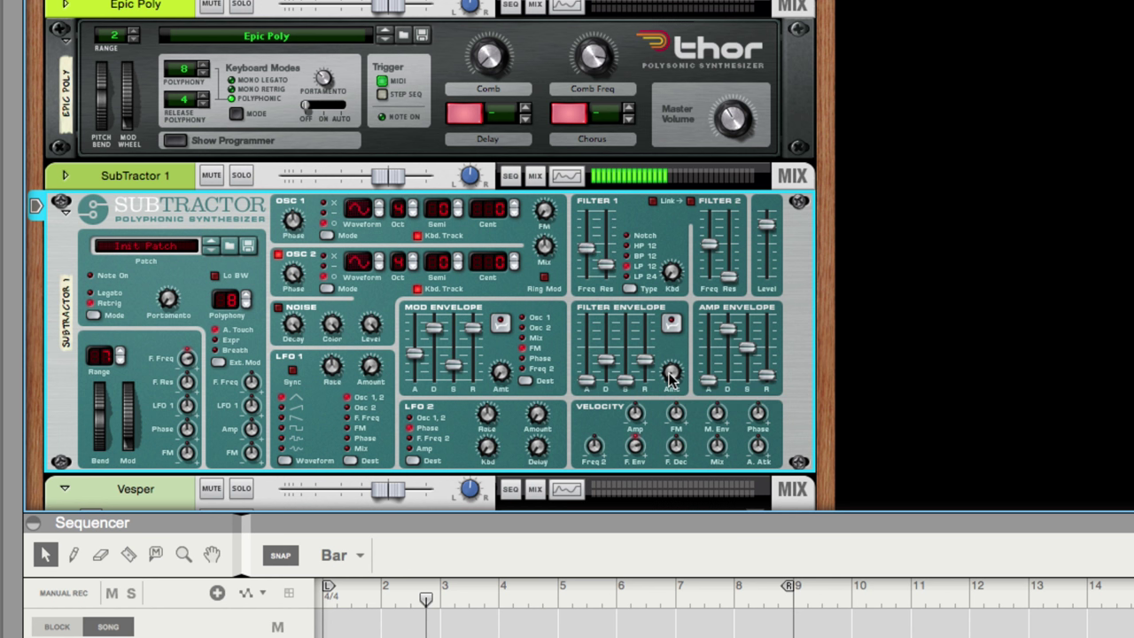
# Audition the filter envelope amount, and shape that envelope with attack 52, longer decay, high sustain and longer release
pyautogui.moveTo(671, 377); pyautogui.dragTo(670, 310)
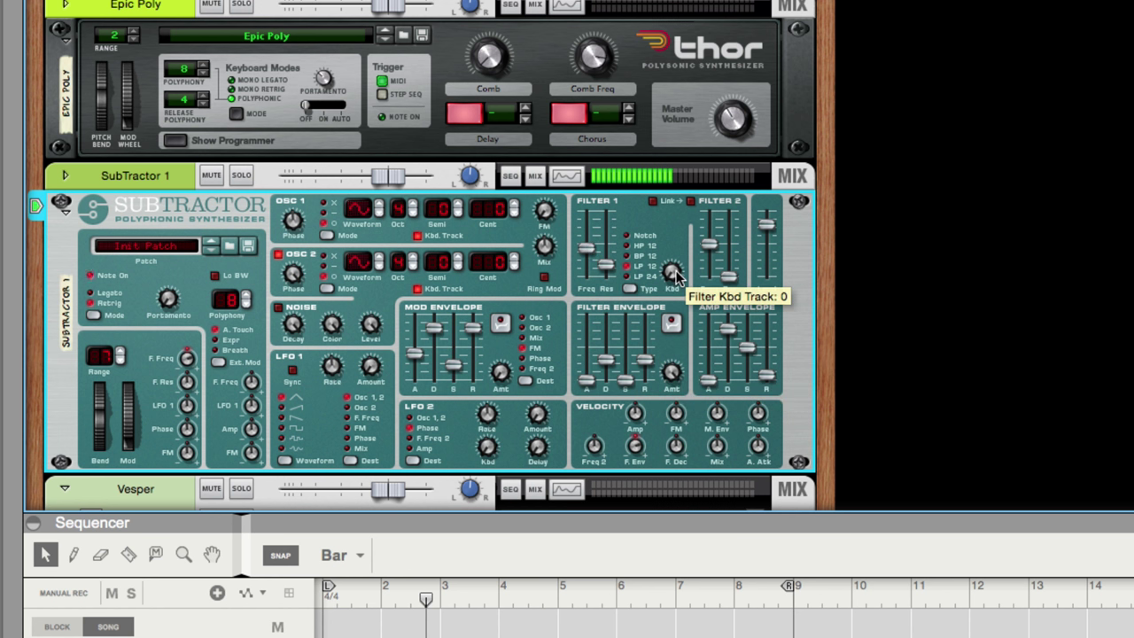
pyautogui.moveTo(586, 381); pyautogui.dragTo(584, 357)
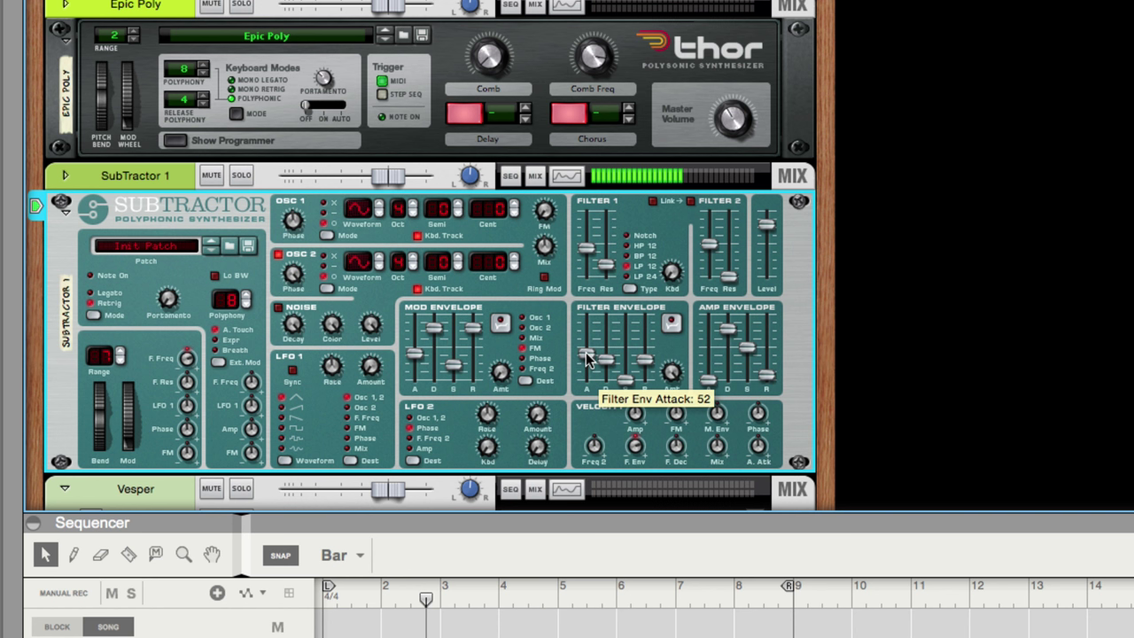
pyautogui.moveTo(606, 360); pyautogui.dragTo(606, 333)
pyautogui.moveTo(624, 379); pyautogui.dragTo(646, 345)
# Raise filter 1's frequency and resonance, and set the filter envelope attack to 0
pyautogui.moveTo(588, 250); pyautogui.dragTo(589, 220)
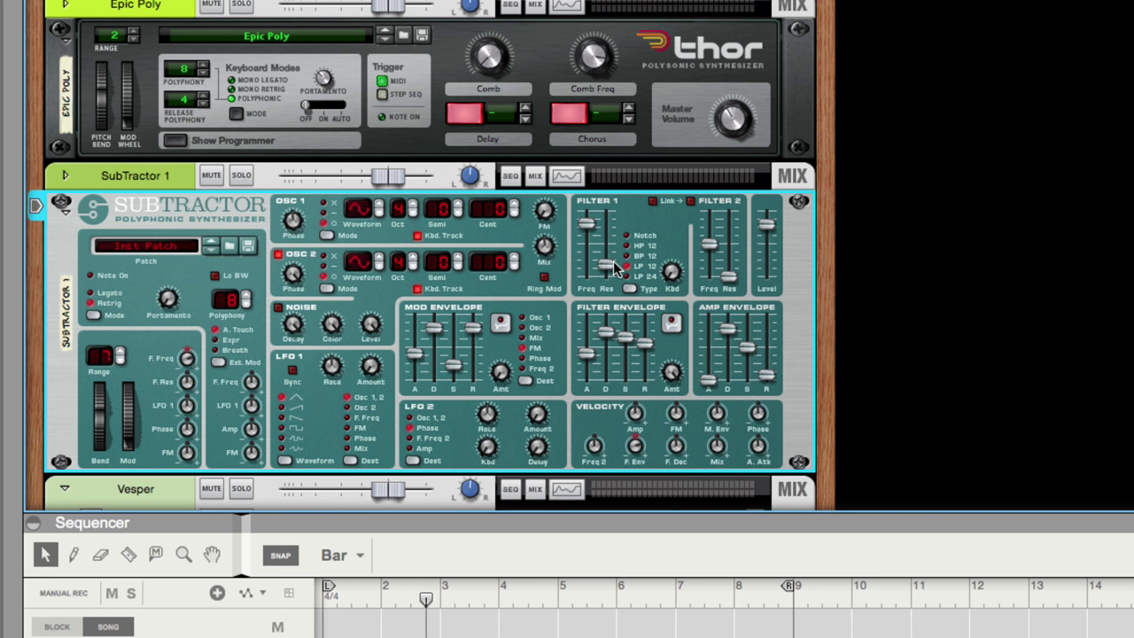
pyautogui.moveTo(606, 266); pyautogui.dragTo(619, 218)
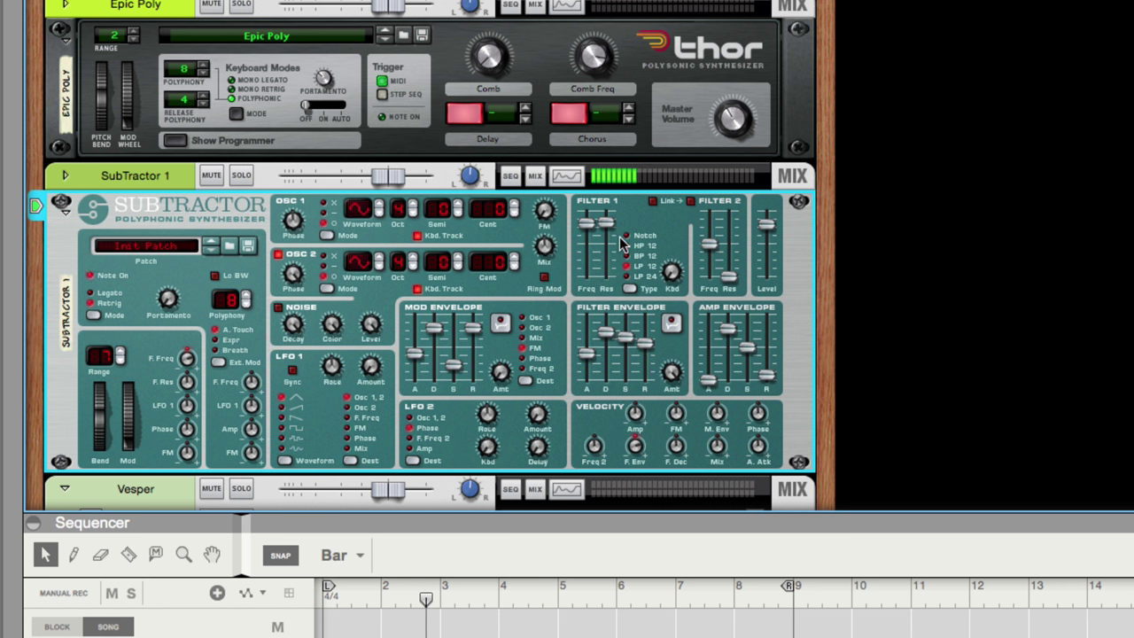
pyautogui.moveTo(587, 352); pyautogui.dragTo(584, 389)
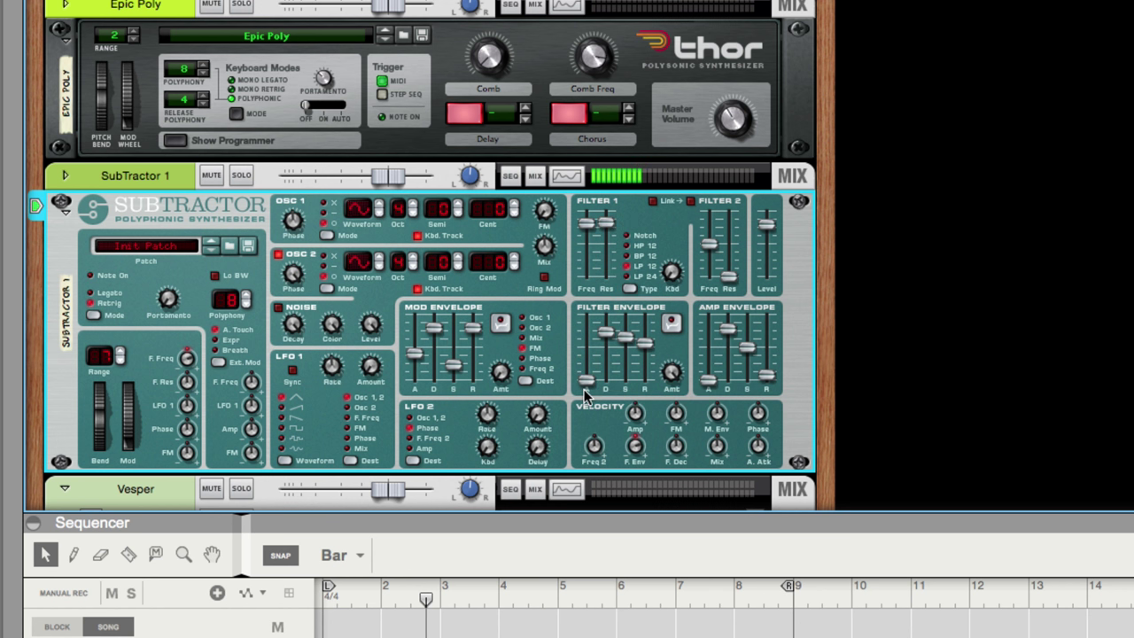
pyautogui.moveTo(584, 387)
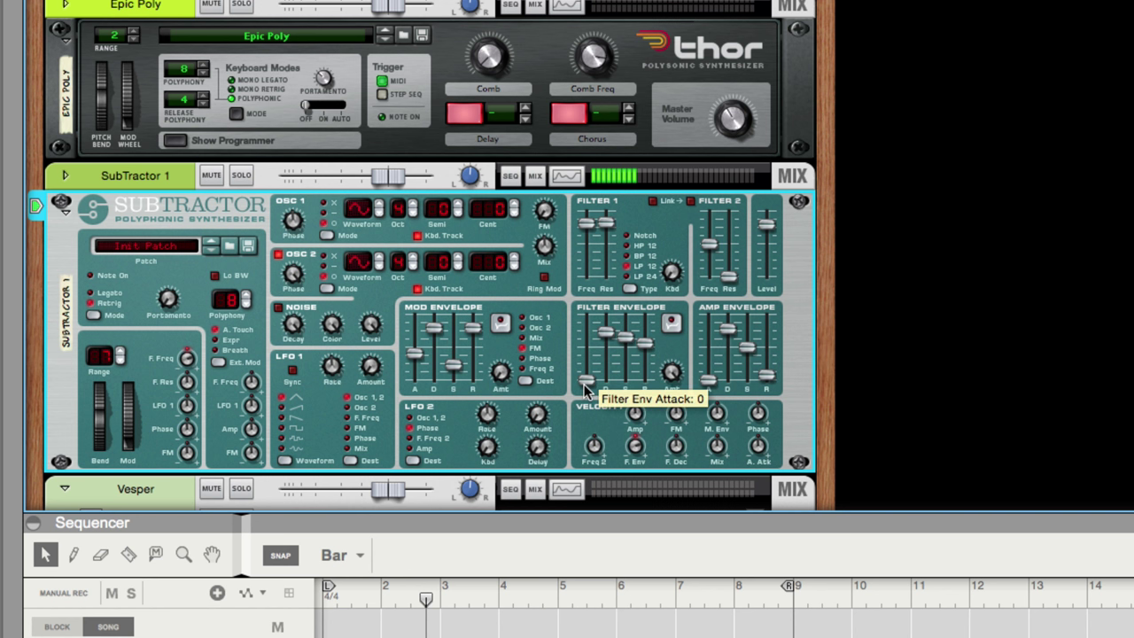
pyautogui.moveTo(583, 384); pyautogui.dragTo(596, 446)
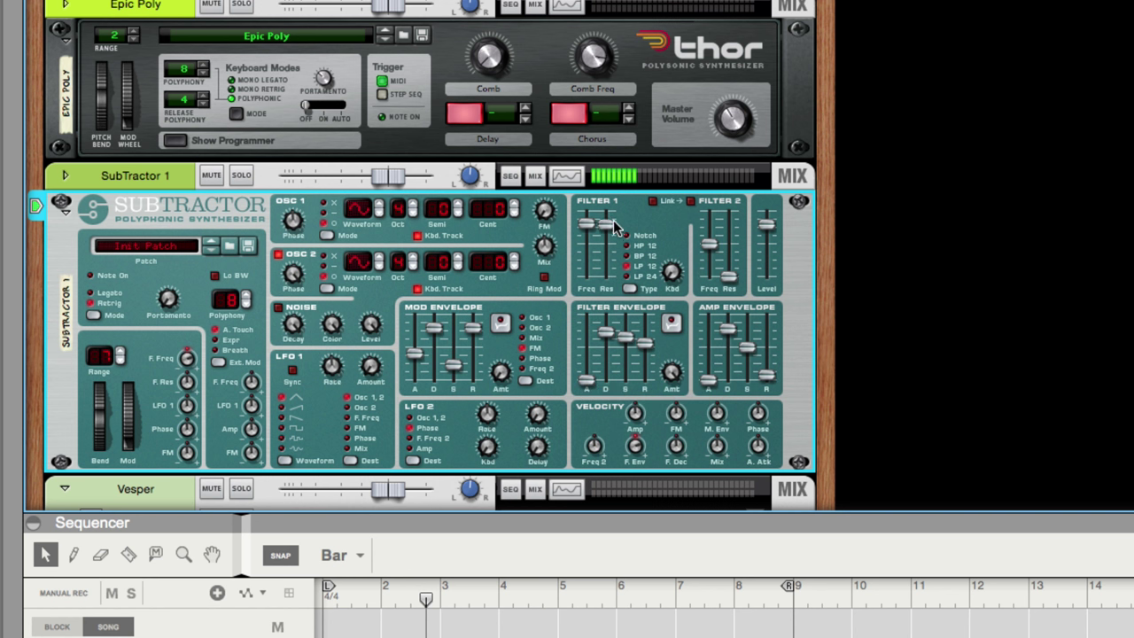
# Lower filter 1's resonance to about halfway, and cycle through all filter types, ending on LP 12
pyautogui.moveTo(613, 221); pyautogui.dragTo(611, 251)
pyautogui.click(628, 287)
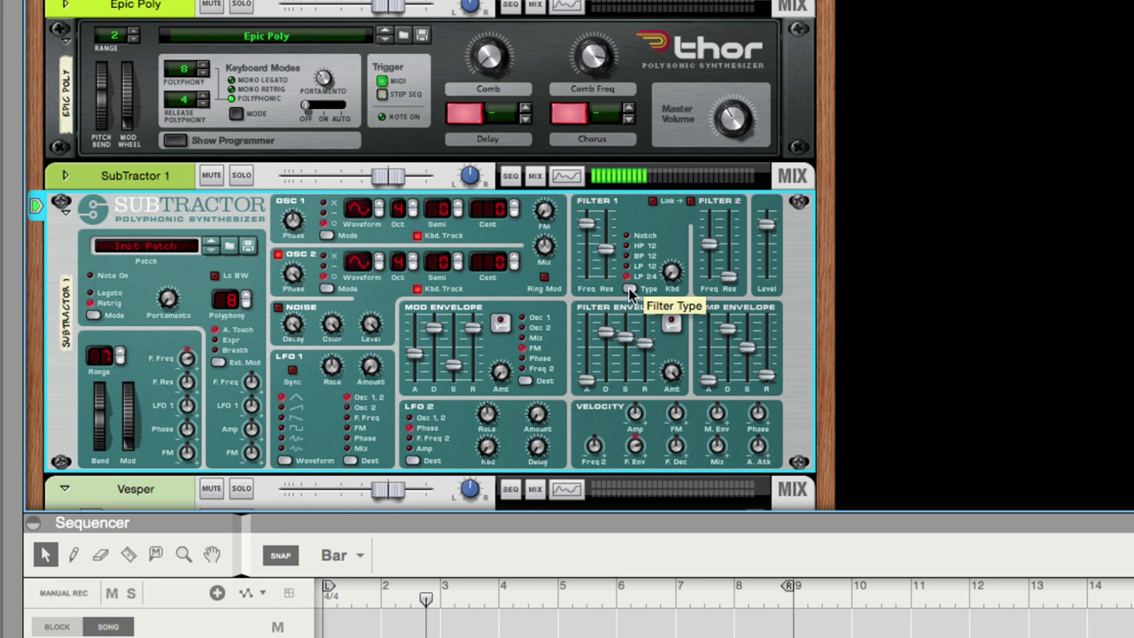
pyautogui.click(628, 288)
pyautogui.click(629, 287)
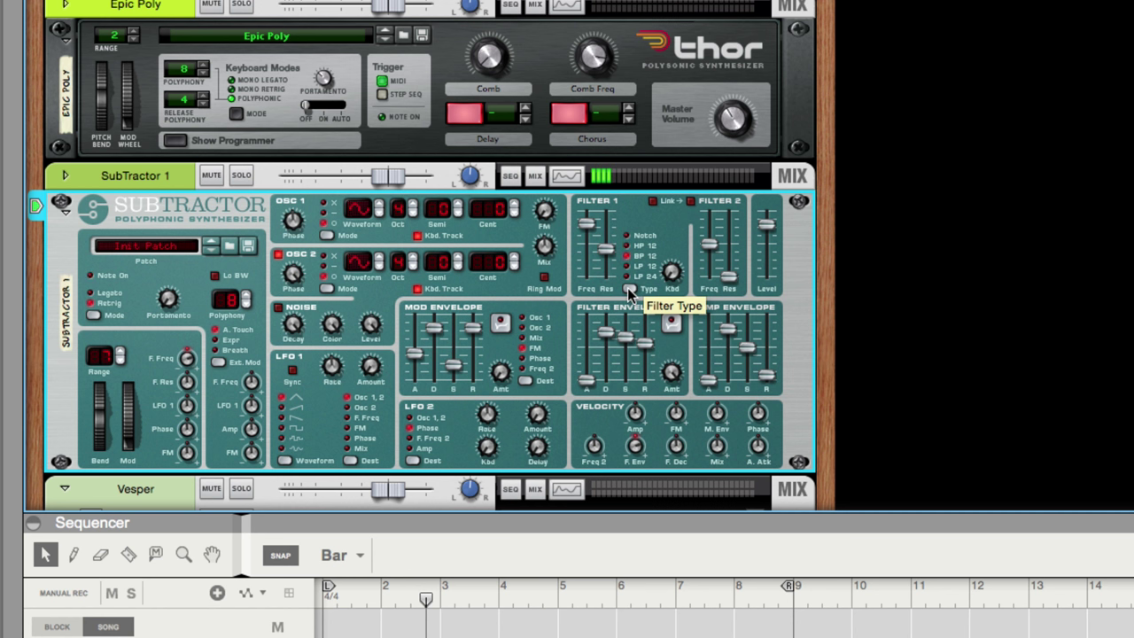
pyautogui.click(628, 287)
pyautogui.click(628, 287)
# Audition the FM amount between the oscillators, and lower the mod envelope attack to near minimum
pyautogui.moveTo(544, 213); pyautogui.dragTo(538, 205)
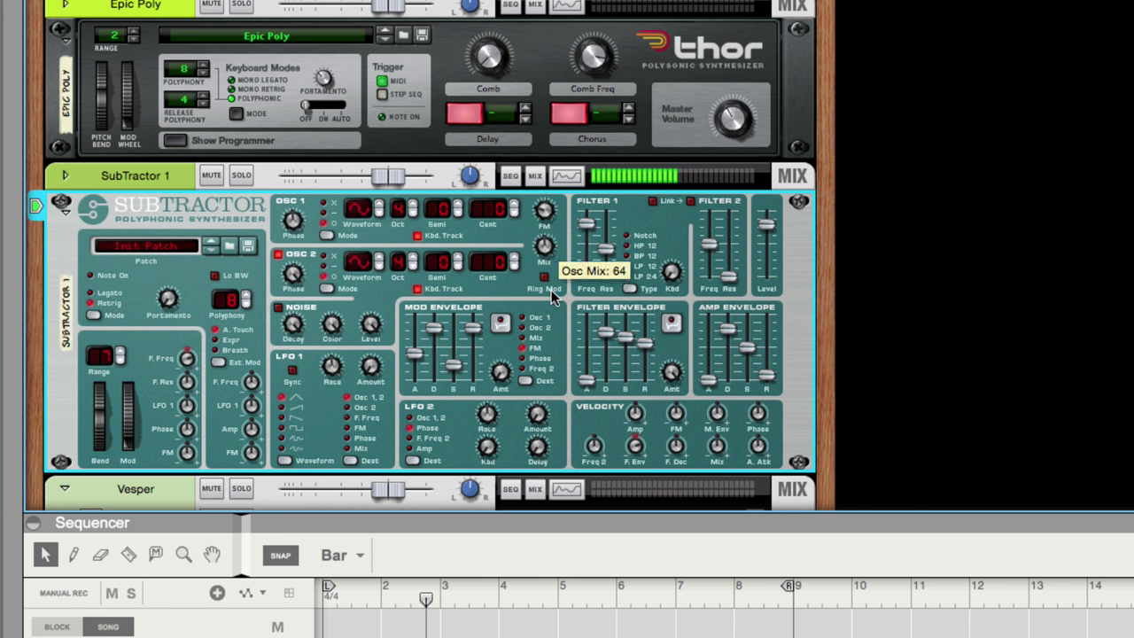
pyautogui.moveTo(414, 355); pyautogui.dragTo(413, 376)
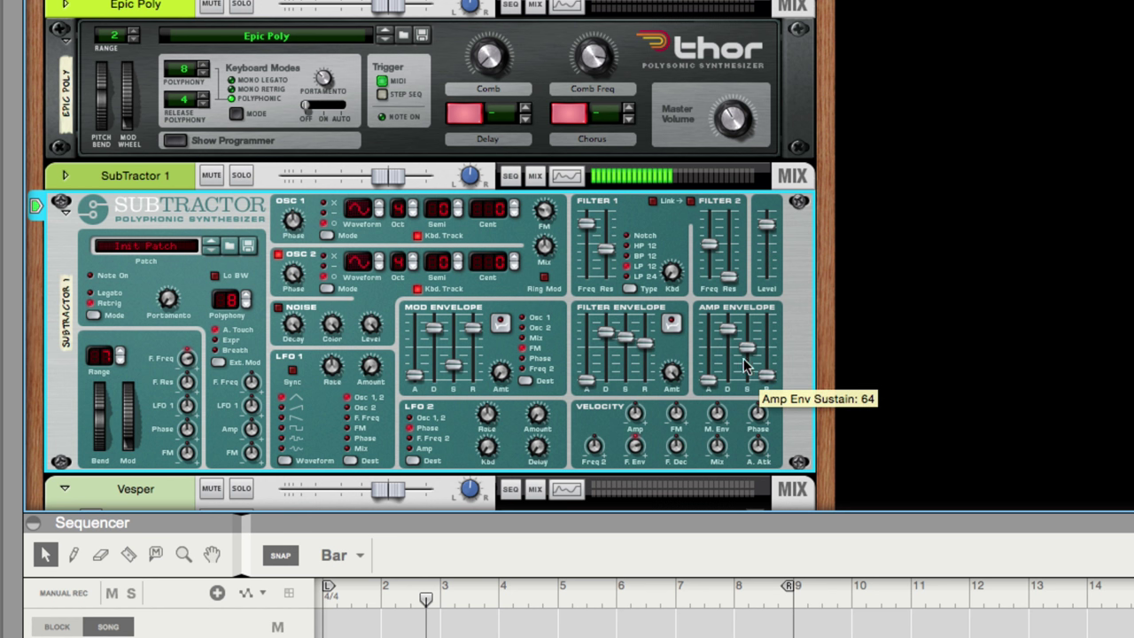
# Audition amp envelope attack at 127, and shape that envelope with medium attack, short decay and medium release
pyautogui.moveTo(710, 380); pyautogui.dragTo(716, 308)
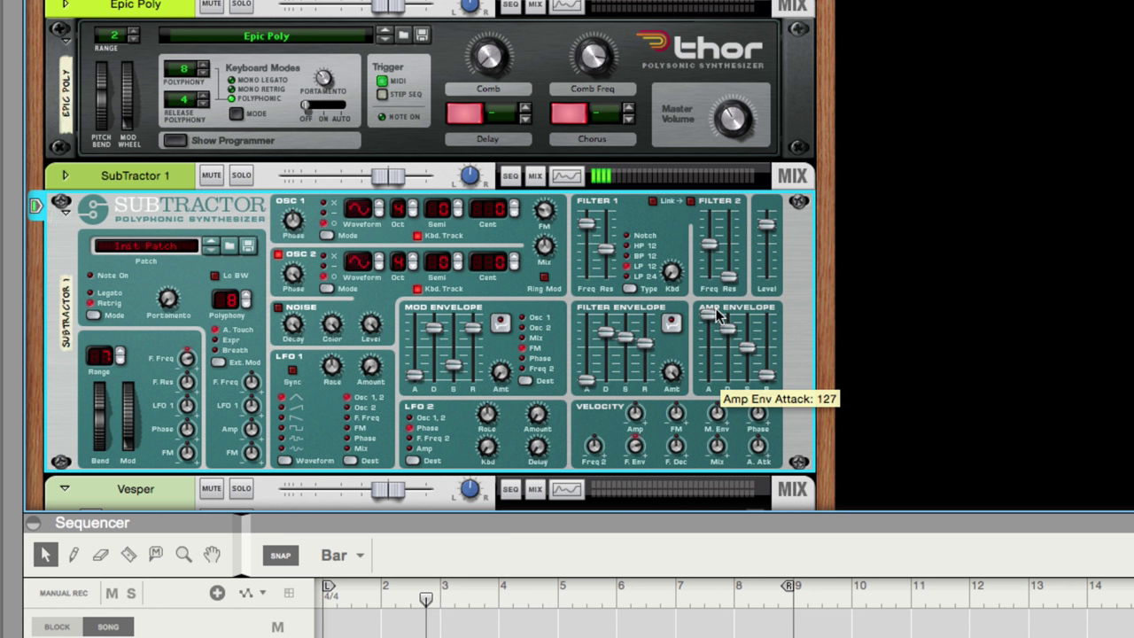
pyautogui.moveTo(716, 309); pyautogui.dragTo(776, 326)
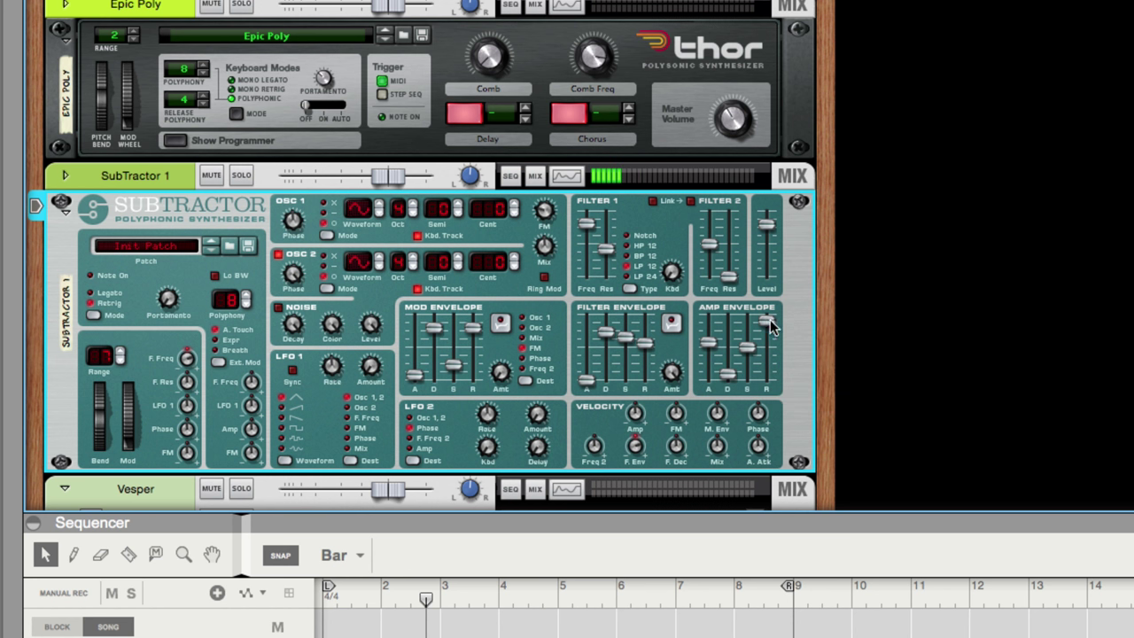
pyautogui.moveTo(768, 324); pyautogui.dragTo(757, 346)
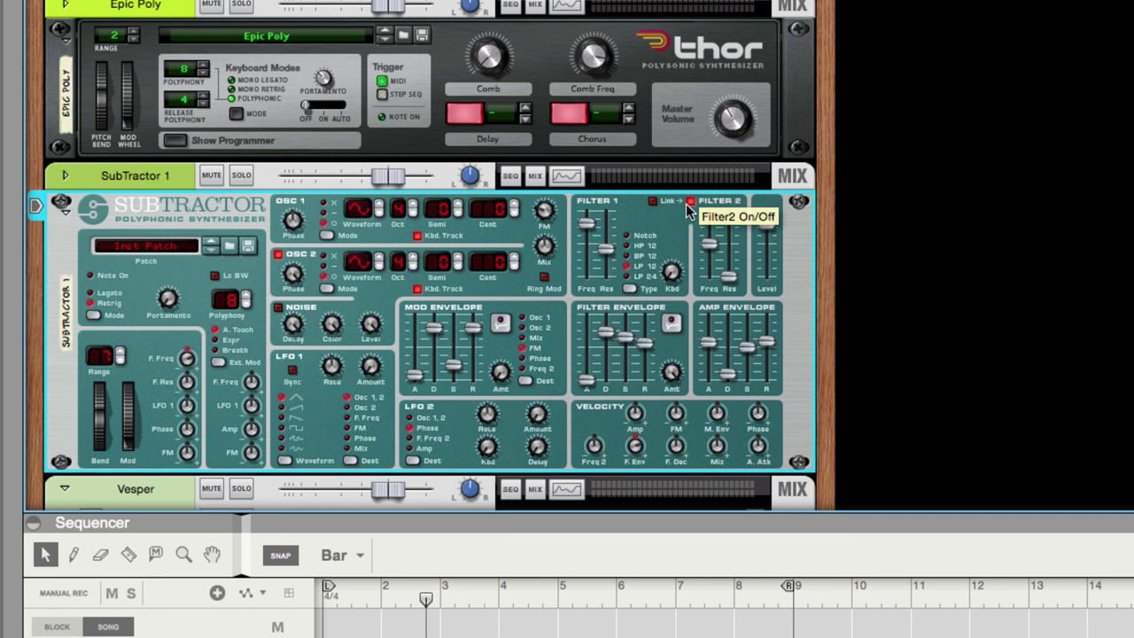
# Audition filter 2 linked to filter 1, and switch filter 2 and the link off
pyautogui.click(655, 201)
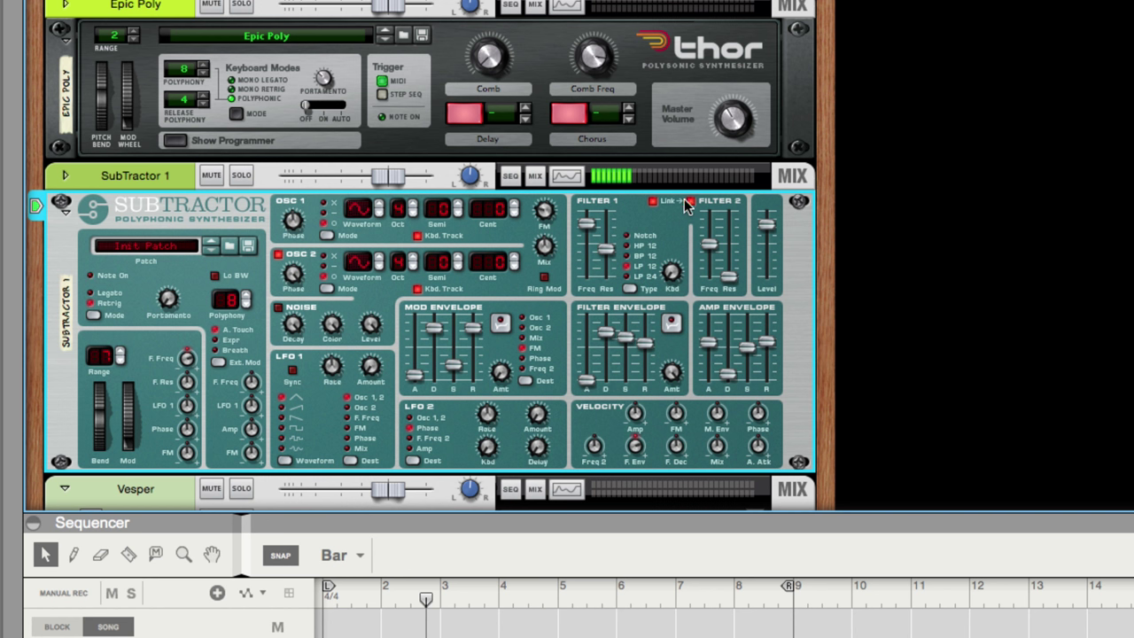
pyautogui.click(691, 201)
pyautogui.click(654, 201)
# Switch on the noise generator, and audition its color and decay settings
pyautogui.click(279, 307)
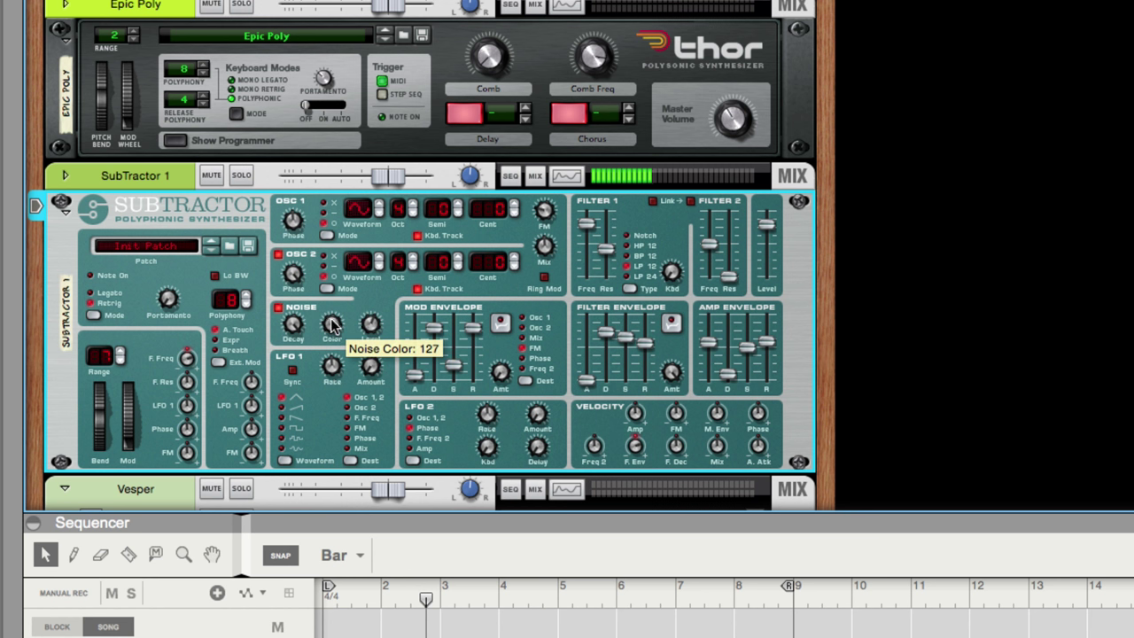
pyautogui.moveTo(334, 327); pyautogui.dragTo(338, 366)
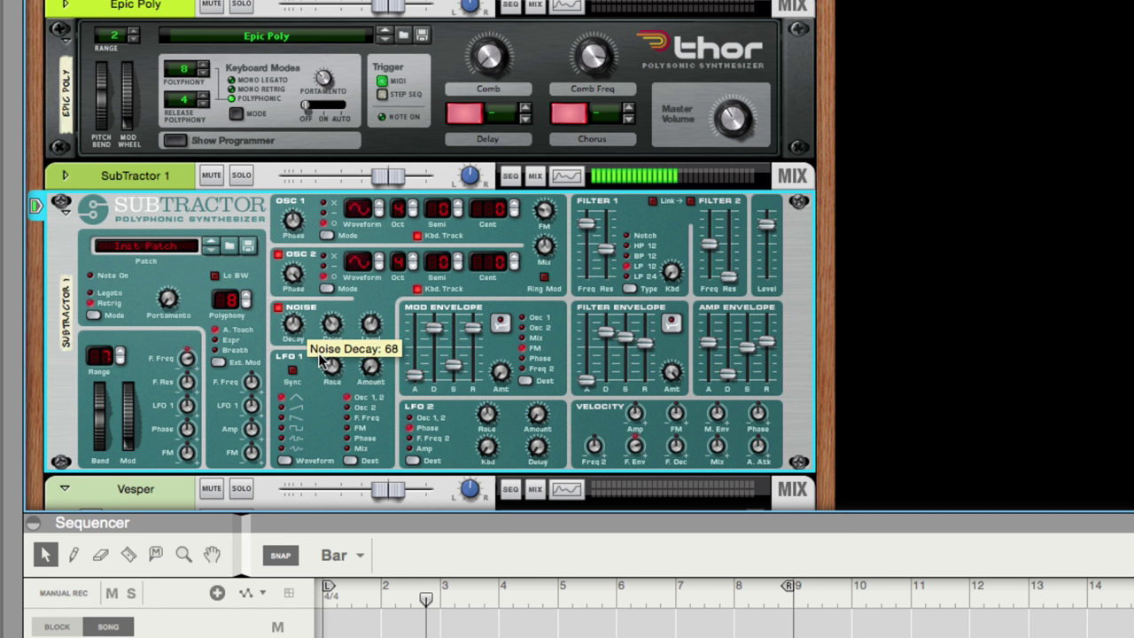
pyautogui.moveTo(318, 356); pyautogui.dragTo(318, 351)
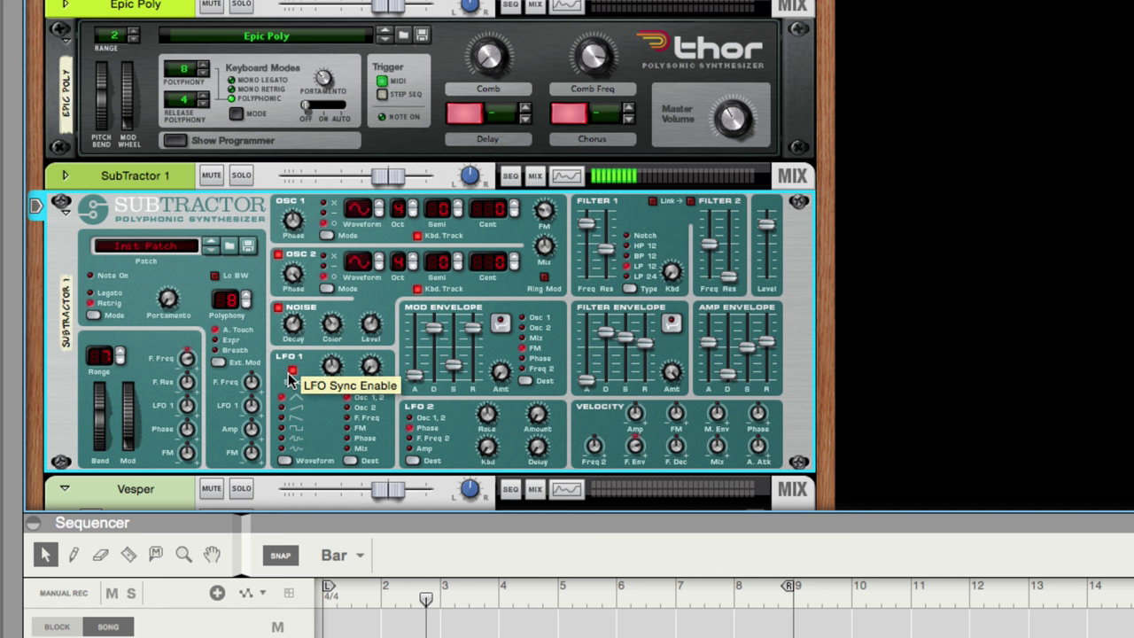
# Sync LFO 1, audition its amount and rate on both oscillators, and choose the square waveform
pyautogui.moveTo(370, 368); pyautogui.dragTo(371, 292)
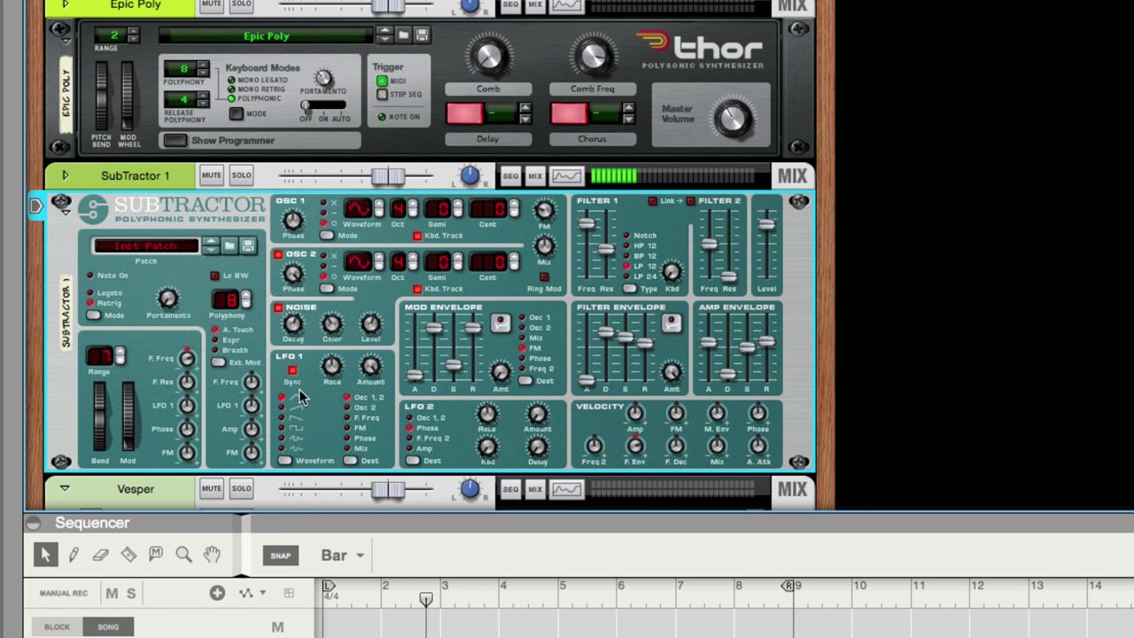
pyautogui.click(285, 458)
pyautogui.moveTo(370, 369); pyautogui.dragTo(363, 393)
pyautogui.moveTo(329, 376); pyautogui.dragTo(330, 359)
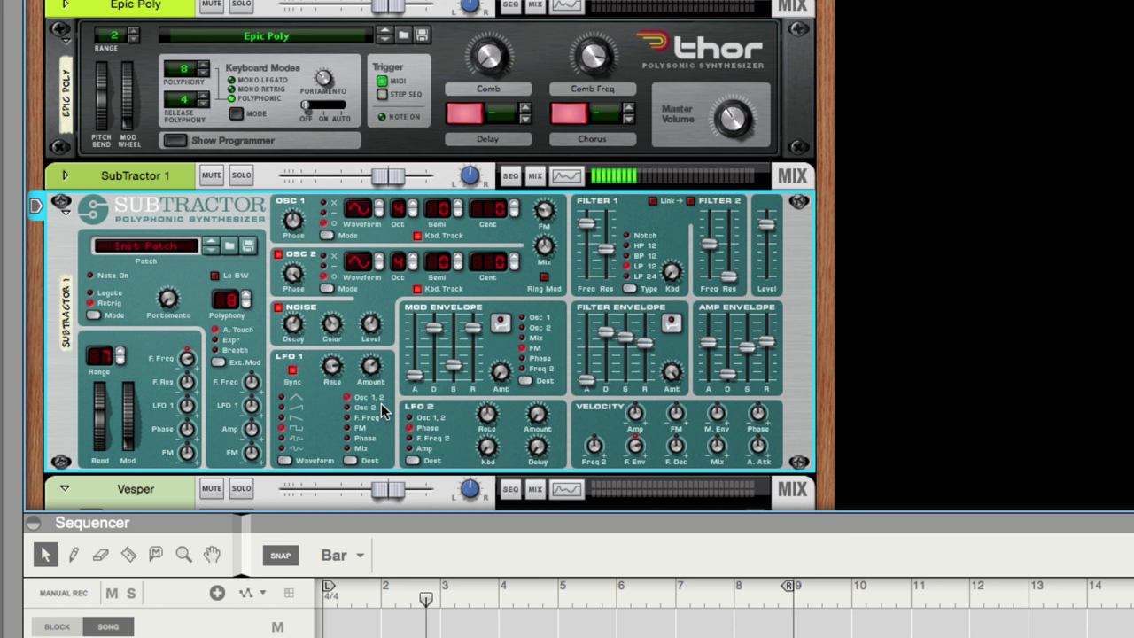
# Route LFO 1 to Mix, audition different rates and waveforms, and keep the square waveform
pyautogui.click(349, 459)
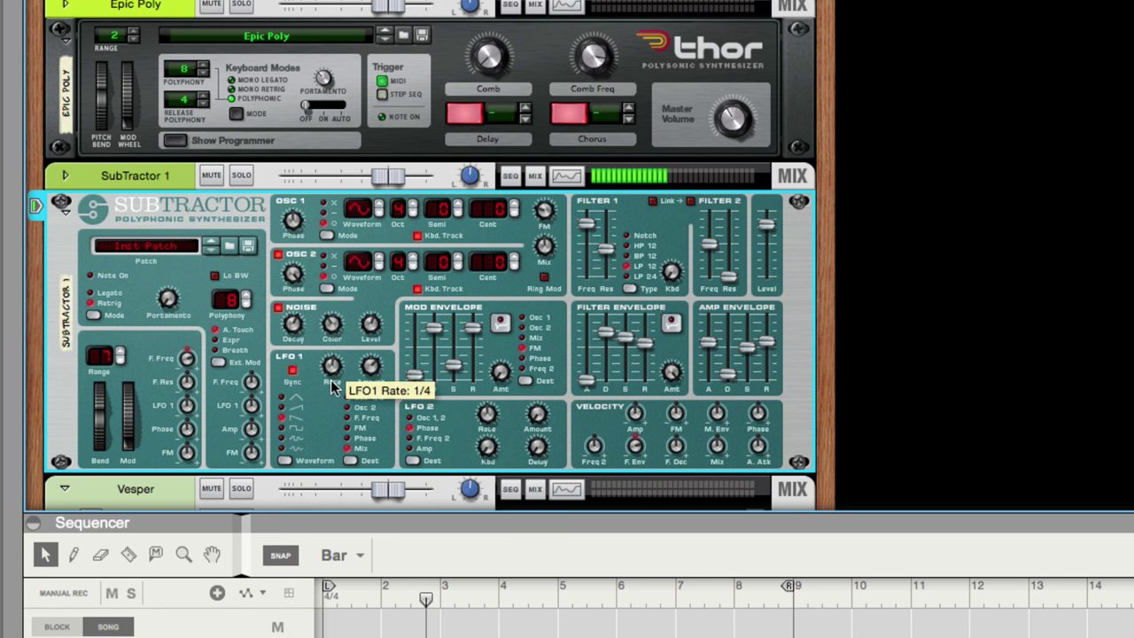
pyautogui.moveTo(333, 387); pyautogui.dragTo(376, 390)
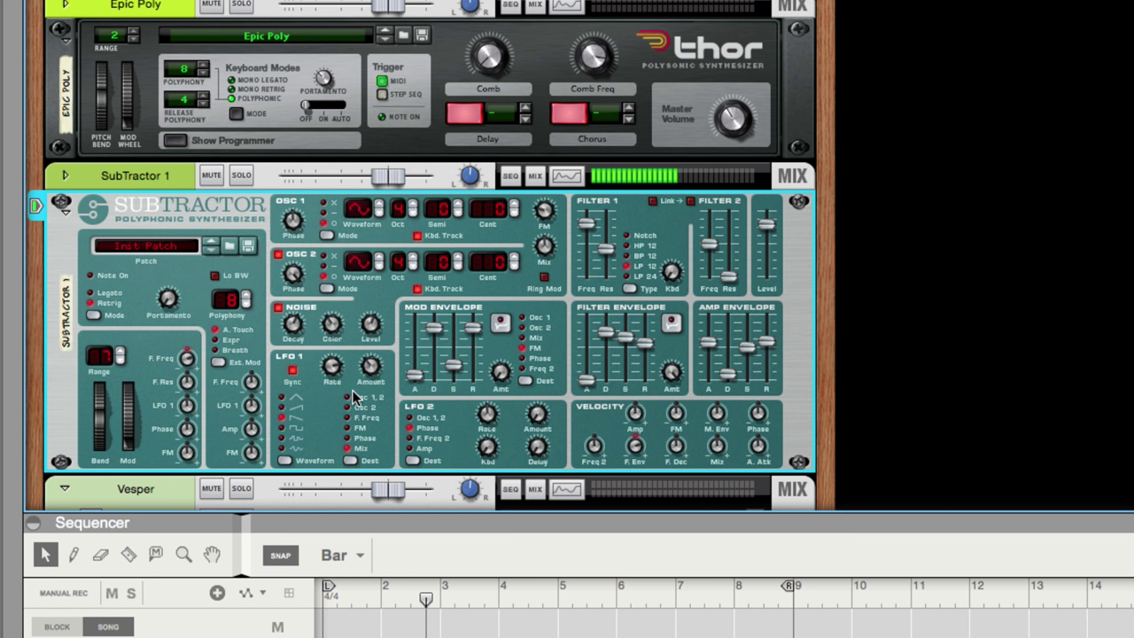
pyautogui.click(286, 460)
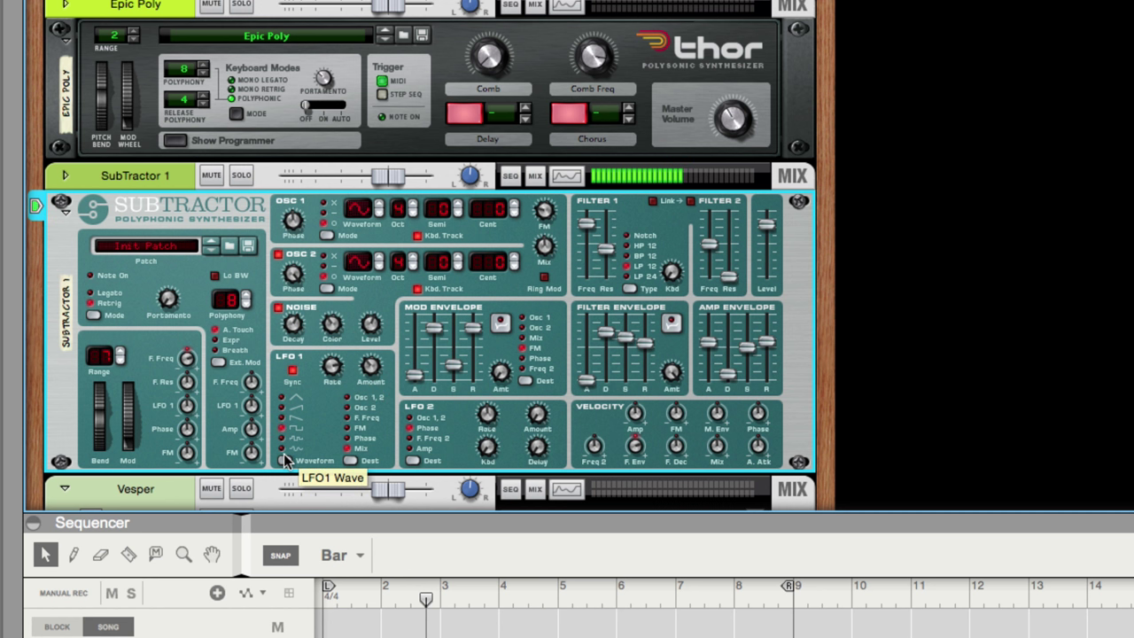
pyautogui.click(286, 460)
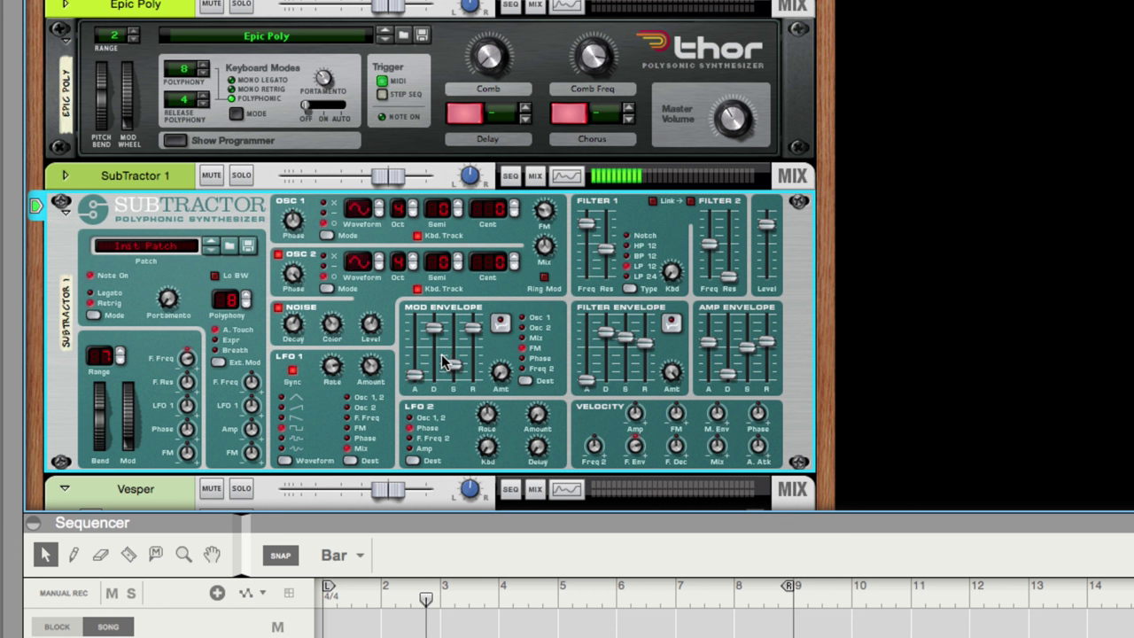
# Start saving the synth patch, and choose the instructor's personal folder on the Instructors Backup drive as its location
pyautogui.moveTo(447, 363)
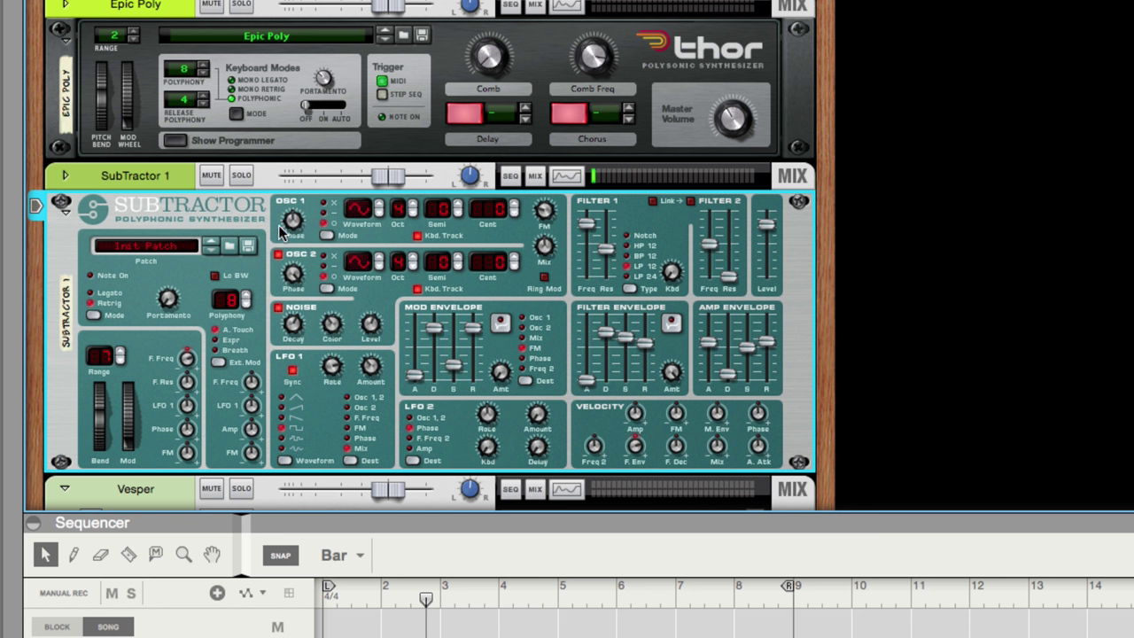
pyautogui.click(252, 246)
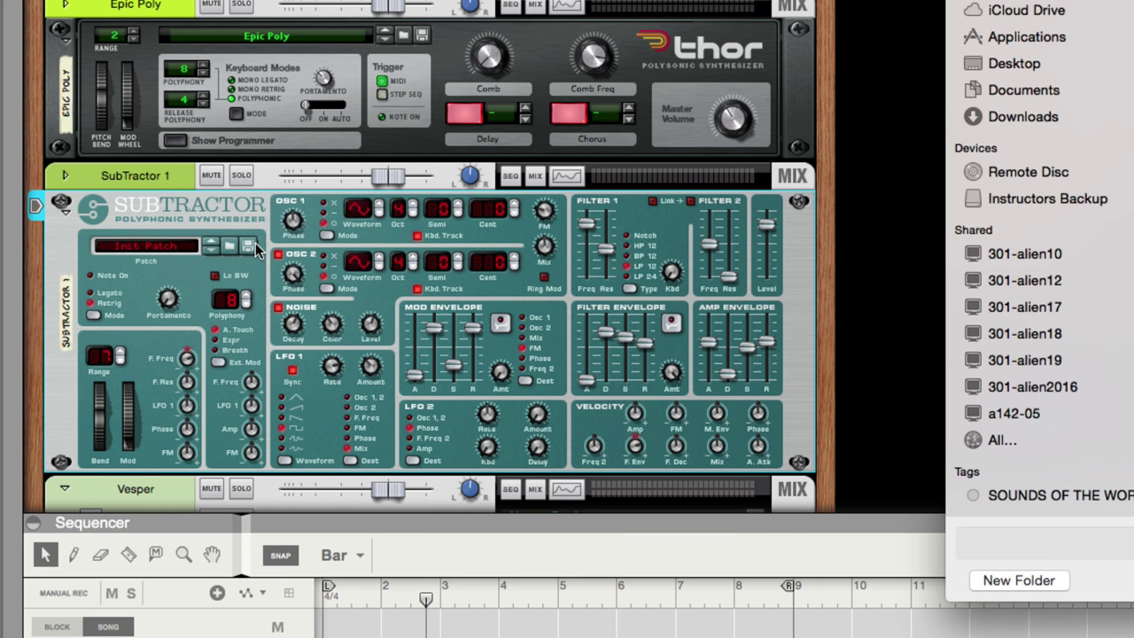
pyautogui.click(1051, 198)
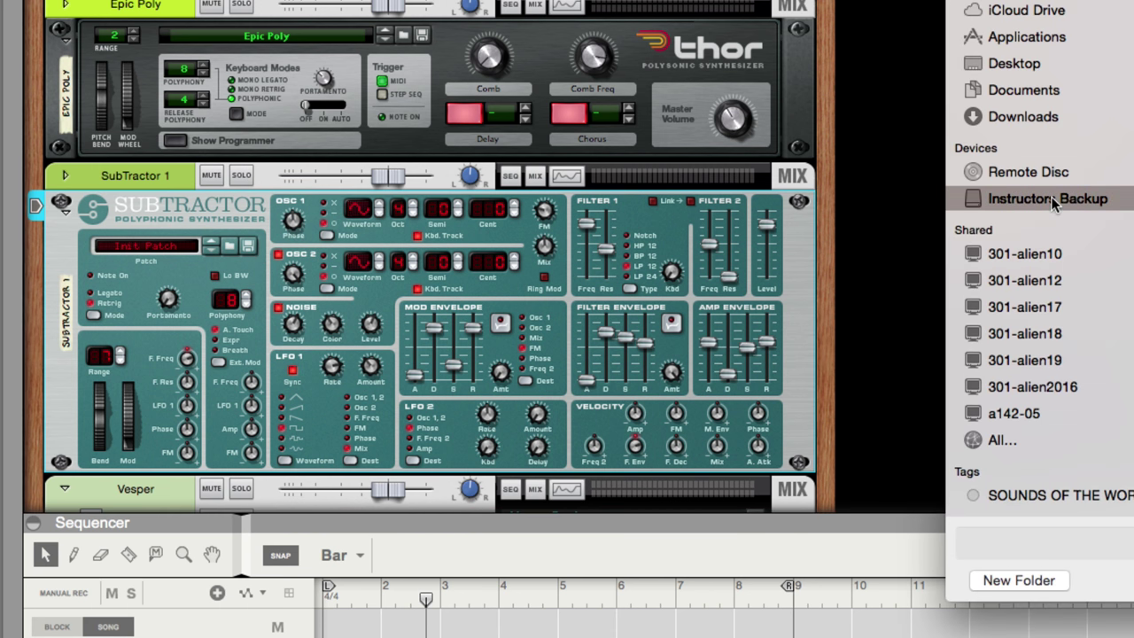
pyautogui.scroll(-15, 867, 335)
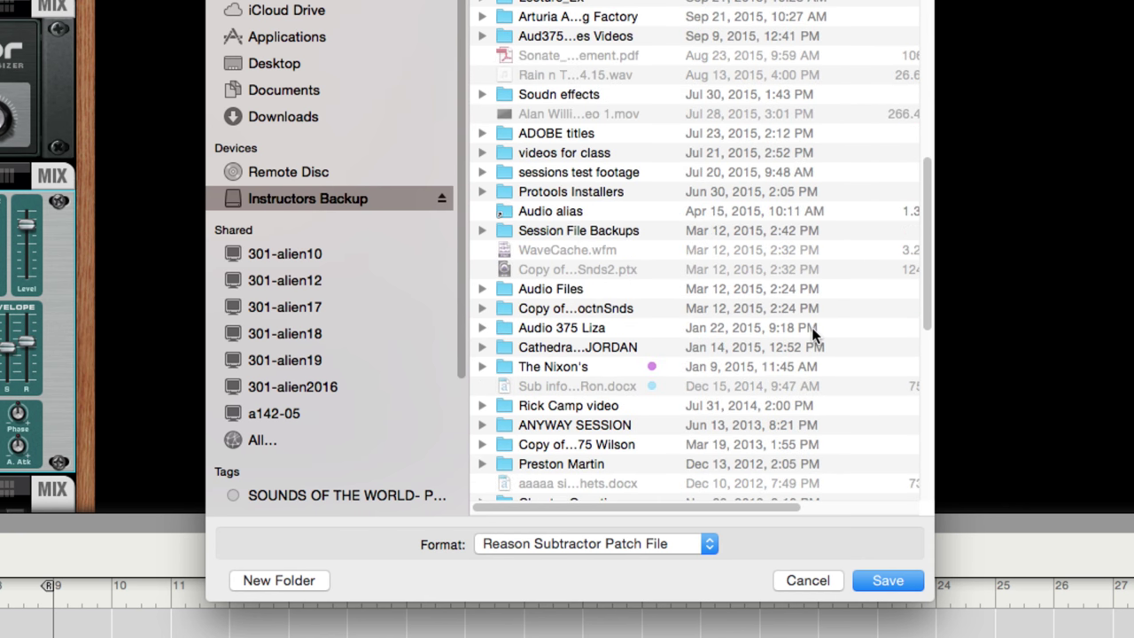
pyautogui.scroll(15, 811, 328)
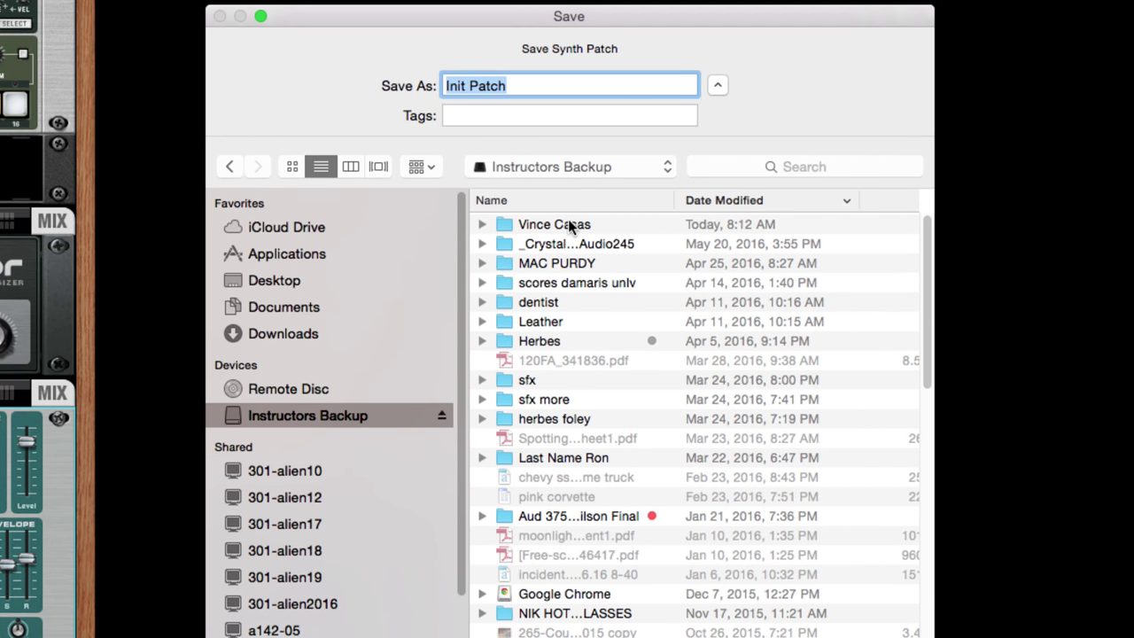
pyautogui.doubleClick(568, 224)
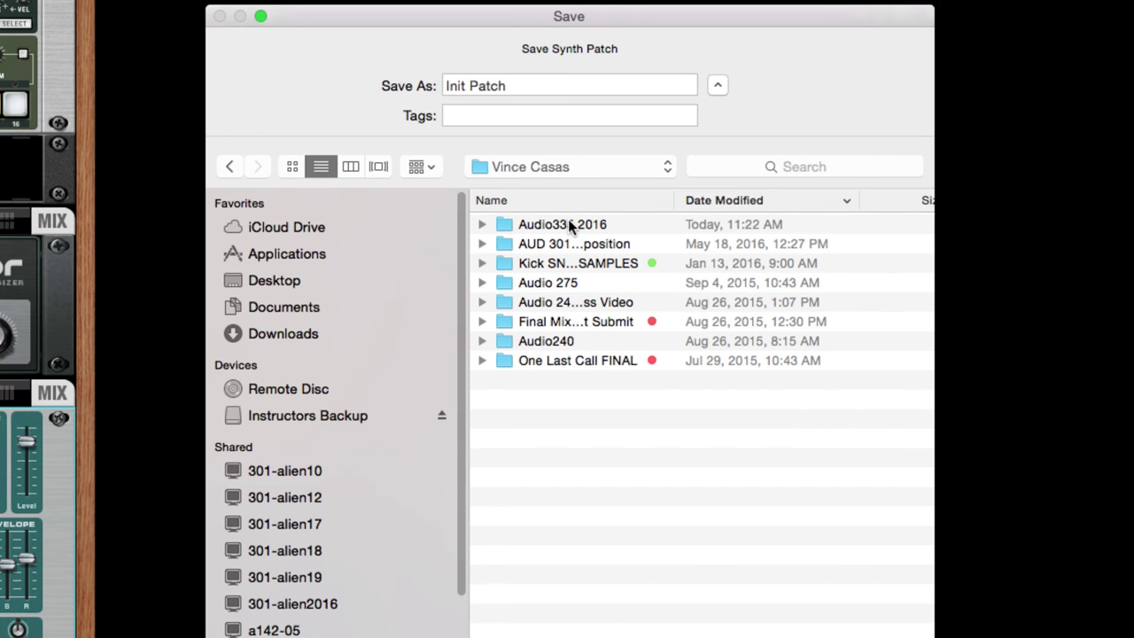
# Name the synth patch Subtractor Patch and save it in the chosen folder
pyautogui.doubleClick(548, 85)
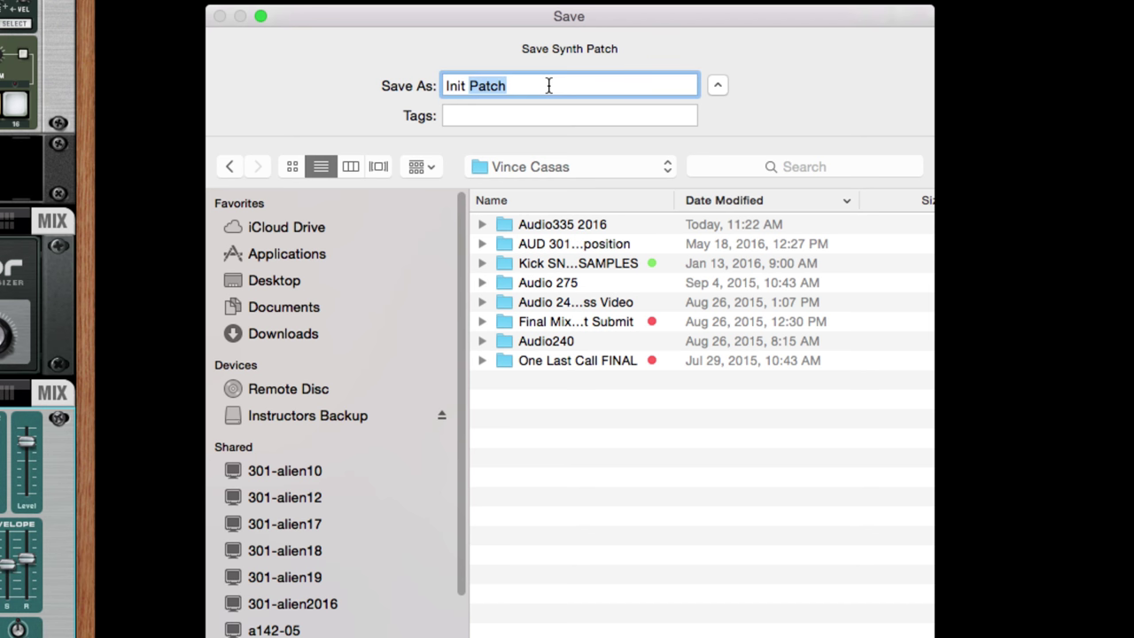
pyautogui.tripleClick(548, 85)
pyautogui.write('Subtractor')
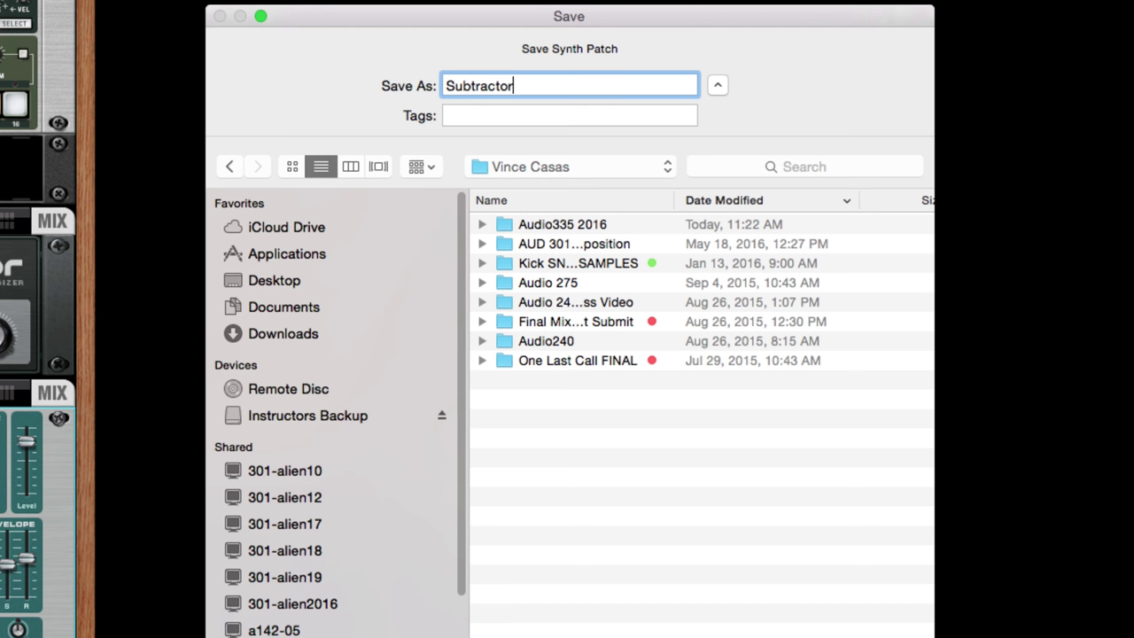
pyautogui.write(' Patch')
pyautogui.press('Return')
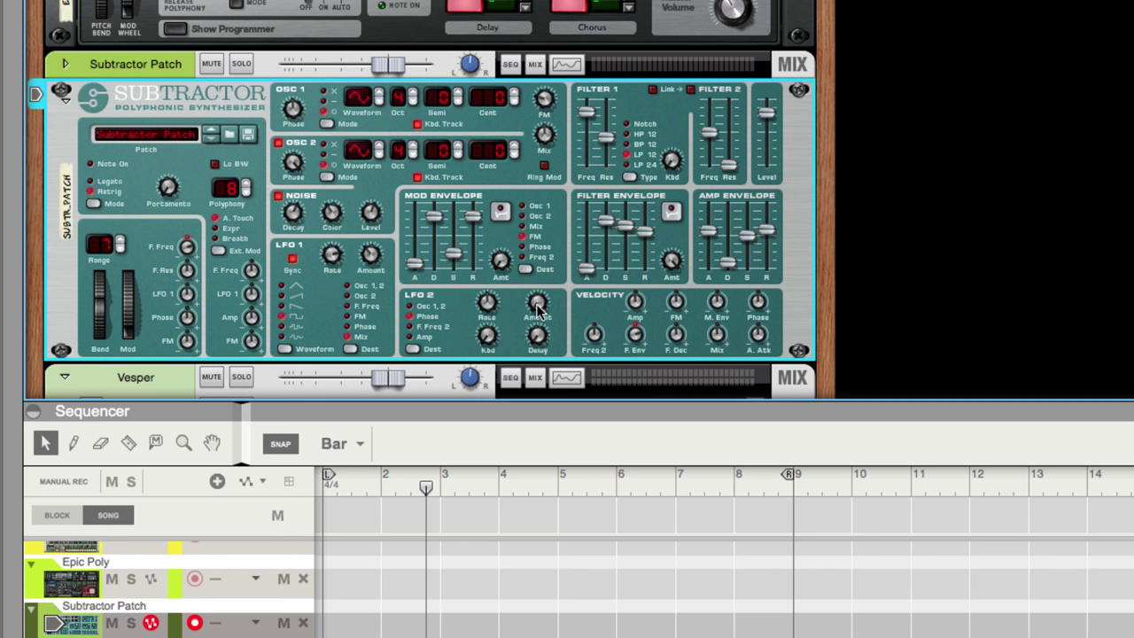
# Route LFO 2 to both oscillators, and audition its amount and delay settings
pyautogui.moveTo(540, 295)
pyautogui.moveTo(541, 295); pyautogui.dragTo(545, 255)
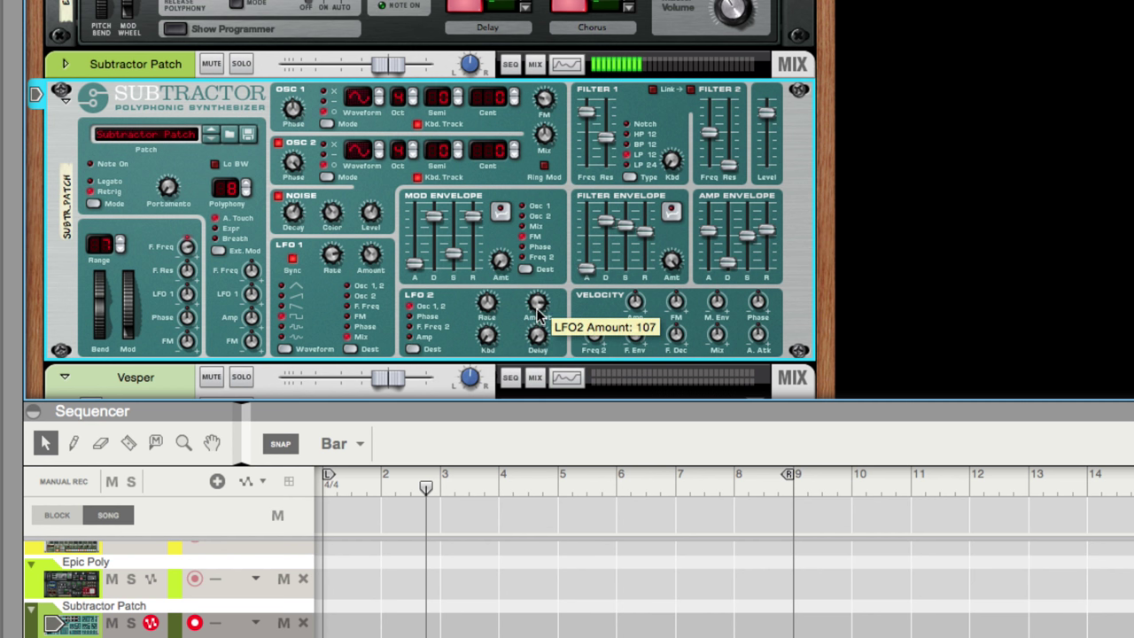
pyautogui.moveTo(537, 341); pyautogui.dragTo(507, 331)
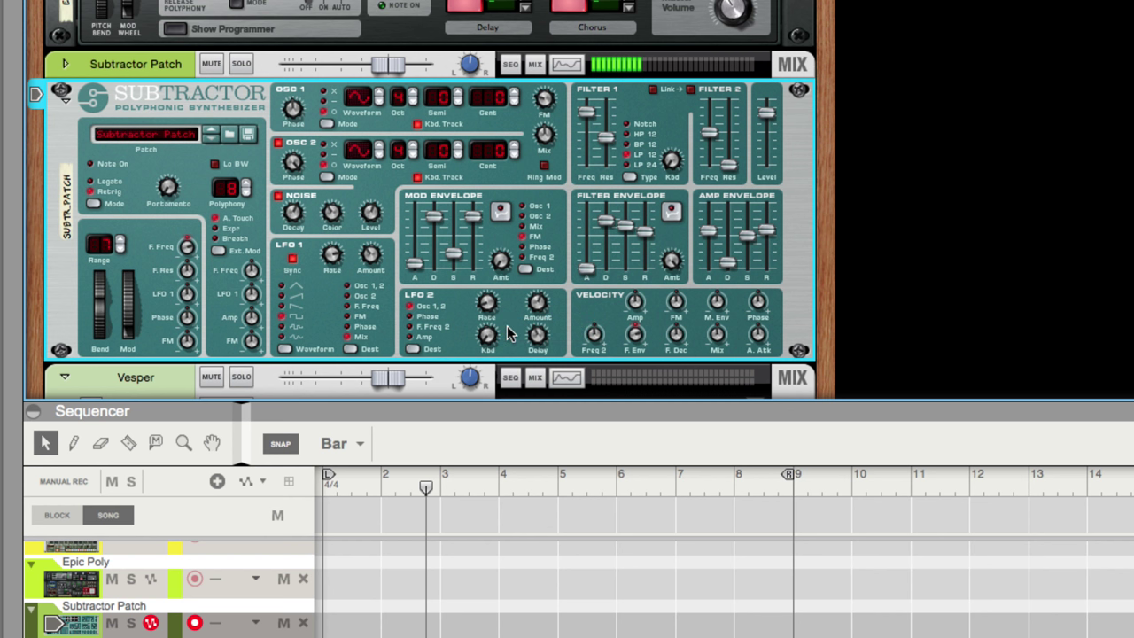
pyautogui.scroll(-9, 536, 330)
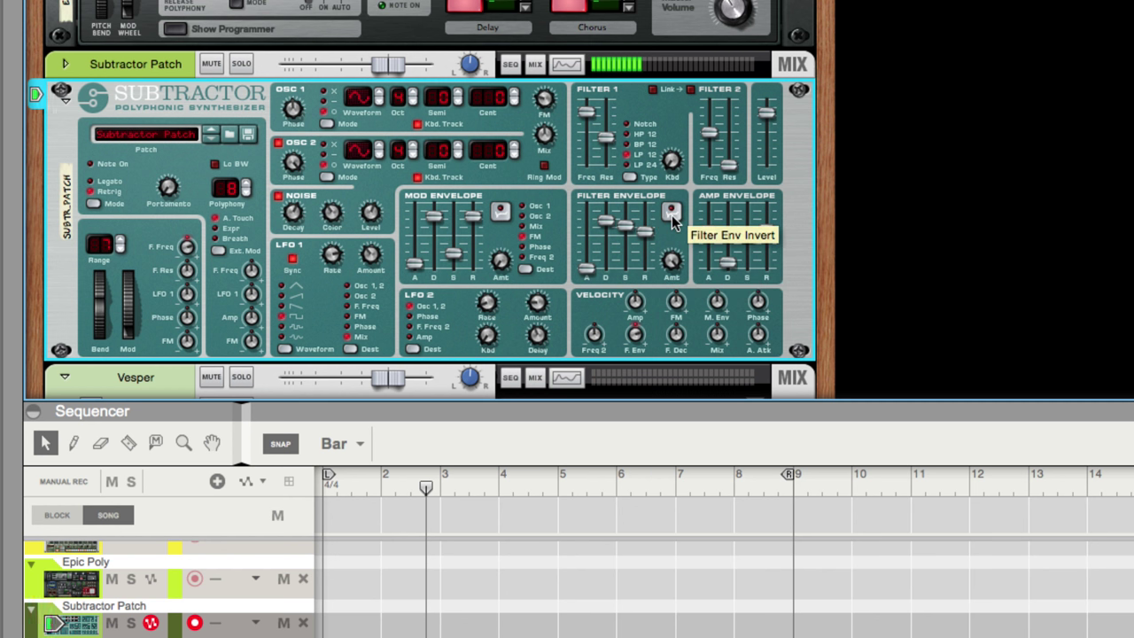
# Invert the filter envelope, and audition longer attack and different decay settings
pyautogui.click(672, 215)
pyautogui.moveTo(592, 270); pyautogui.dragTo(595, 232)
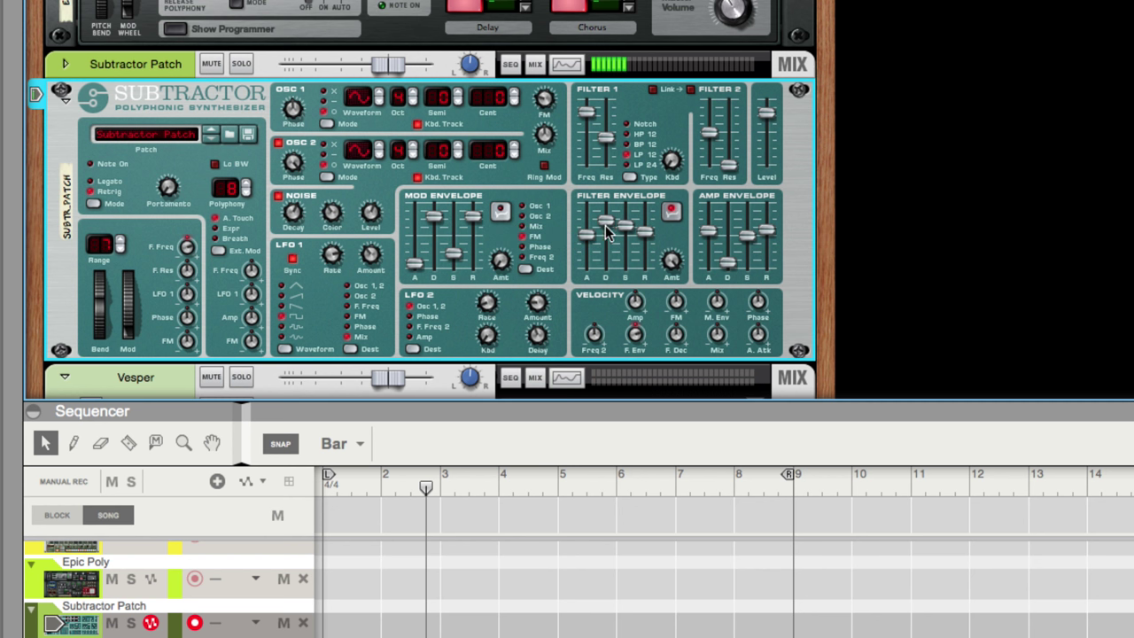
pyautogui.moveTo(608, 226); pyautogui.dragTo(617, 303)
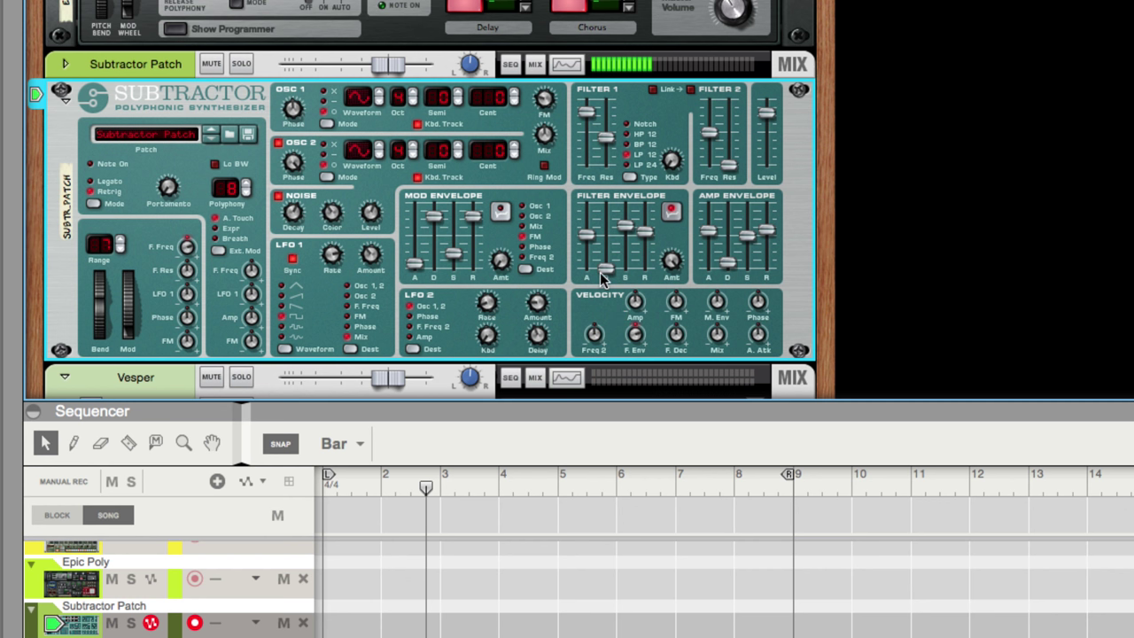
pyautogui.moveTo(603, 266); pyautogui.dragTo(606, 243)
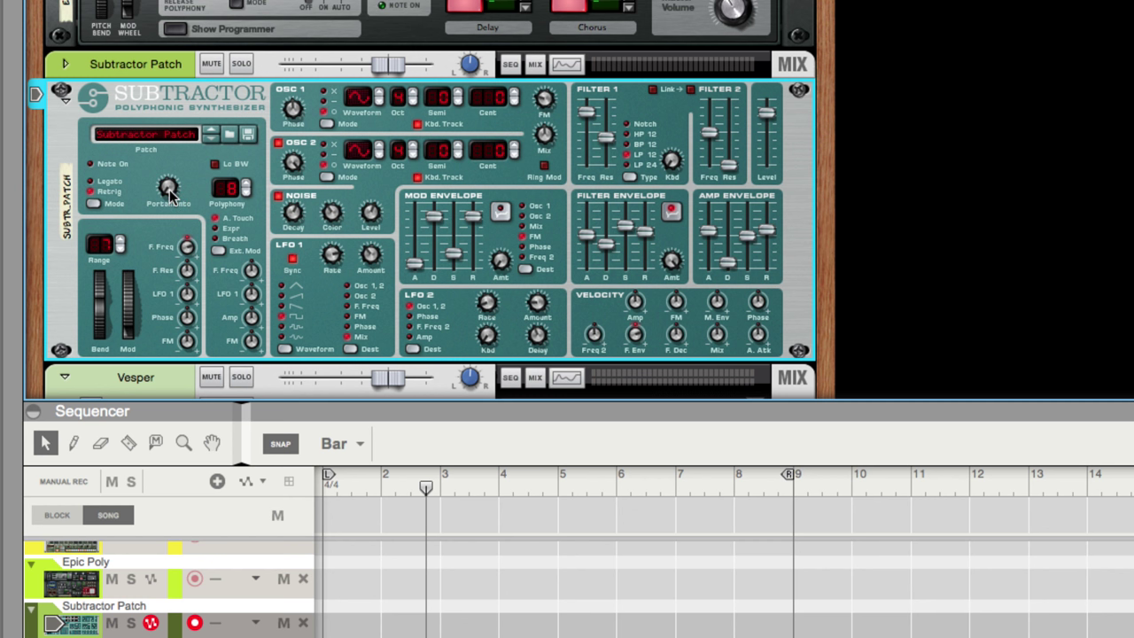
# Audition the portamento amount by raising it and lowering it again
pyautogui.moveTo(171, 195)
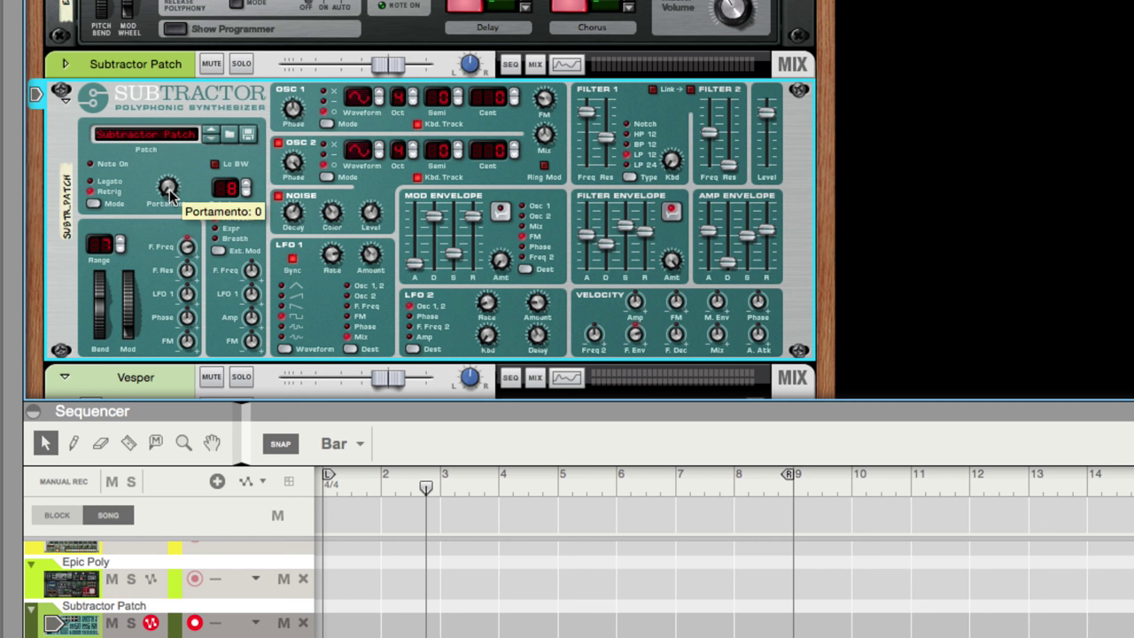
pyautogui.moveTo(171, 195); pyautogui.dragTo(171, 148)
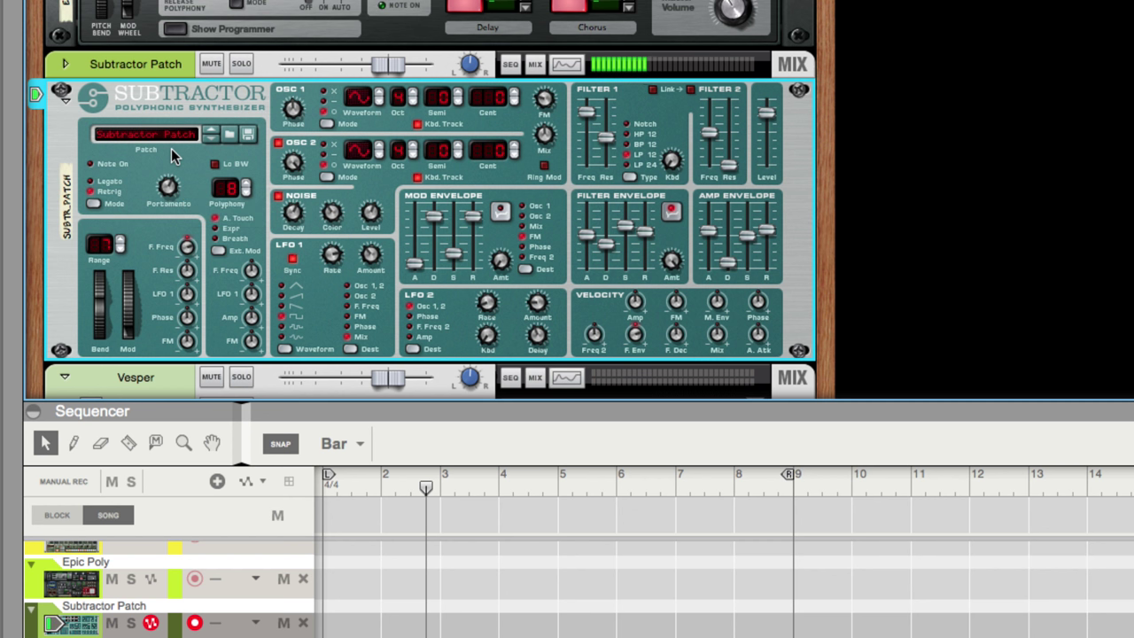
pyautogui.moveTo(171, 148)
pyautogui.mouseDown()
pyautogui.moveTo(171, 133)
pyautogui.moveTo(167, 150)
pyautogui.mouseUp()
pyautogui.moveTo(164, 166); pyautogui.dragTo(125, 192)
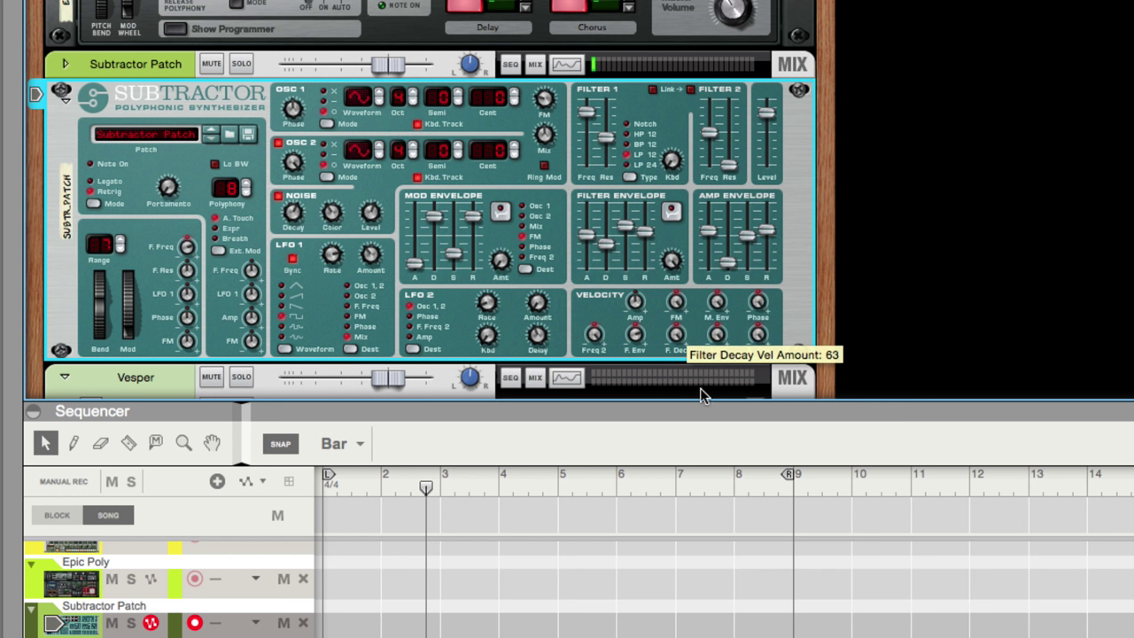
# Adjust and audition the velocity amounts for FM, phase, filter envelope and amp attack
pyautogui.moveTo(677, 300); pyautogui.dragTo(694, 391)
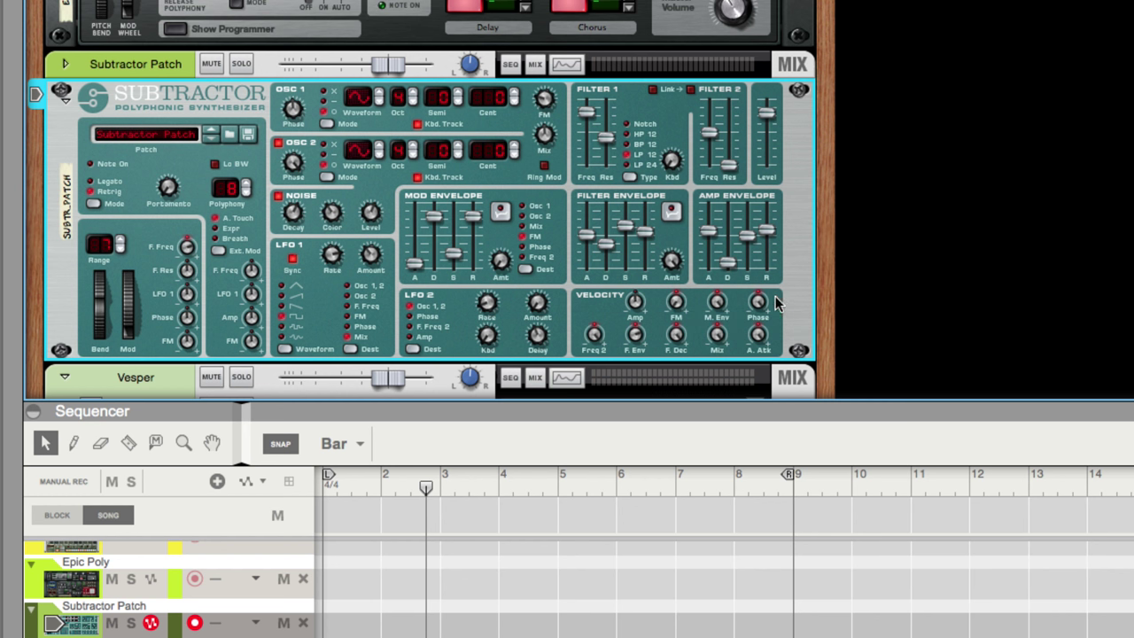
pyautogui.moveTo(776, 303); pyautogui.dragTo(765, 407)
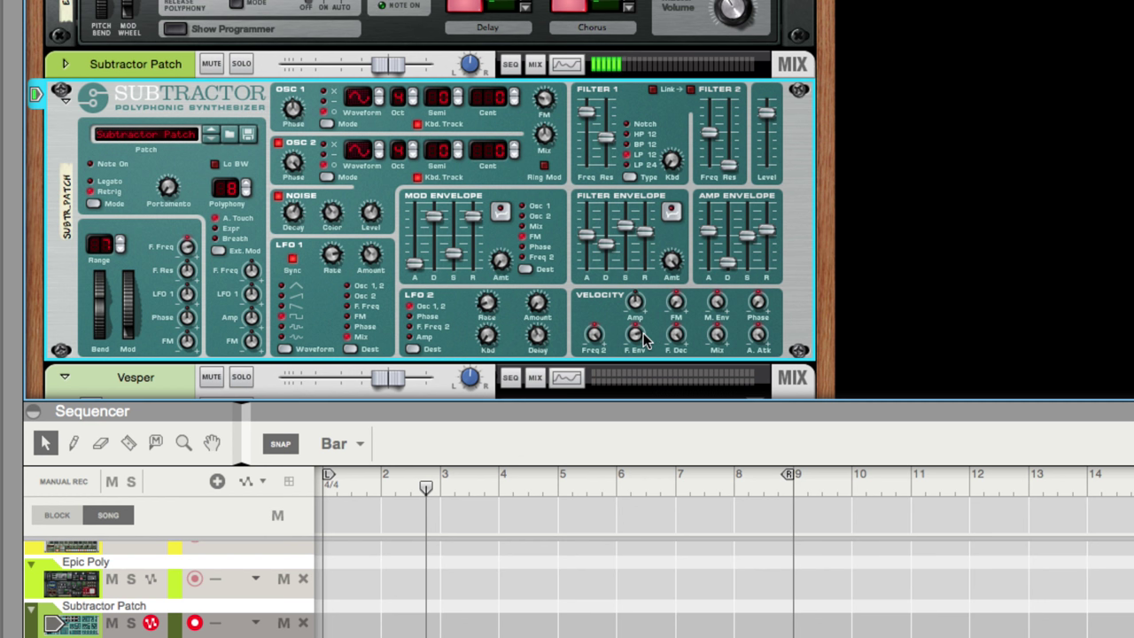
pyautogui.moveTo(637, 337); pyautogui.dragTo(660, 421)
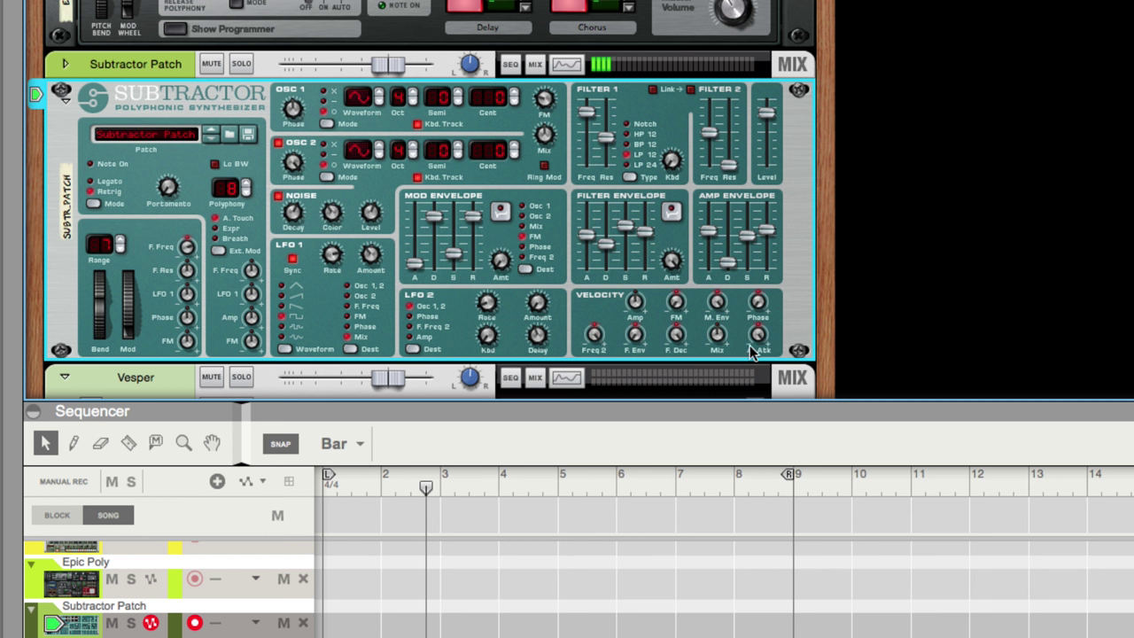
pyautogui.moveTo(755, 361); pyautogui.dragTo(758, 372)
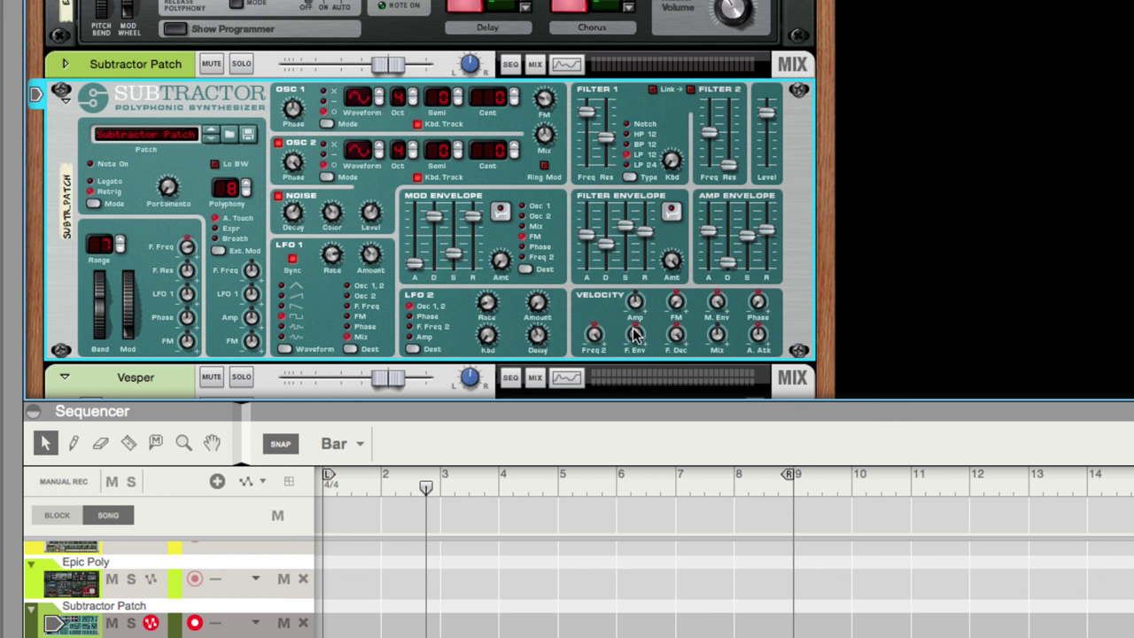
# Examine the SubTractor's rear modulation, gate and audio connections, comparing them with the front-panel controls
pyautogui.scroll(-2, 606, 284)
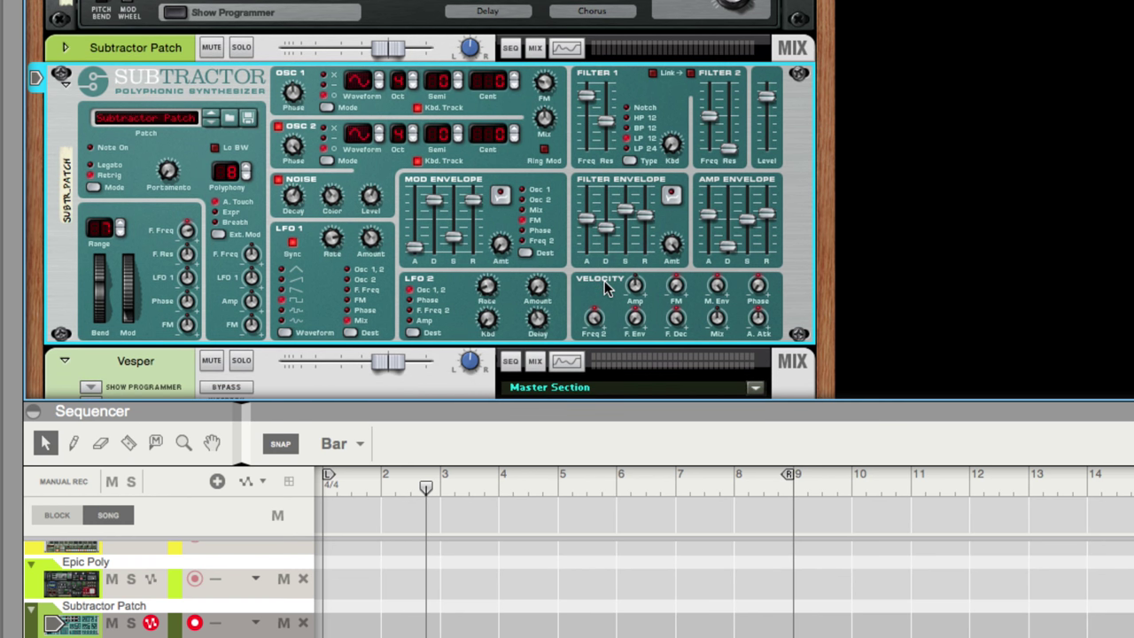
pyautogui.press('Tab')
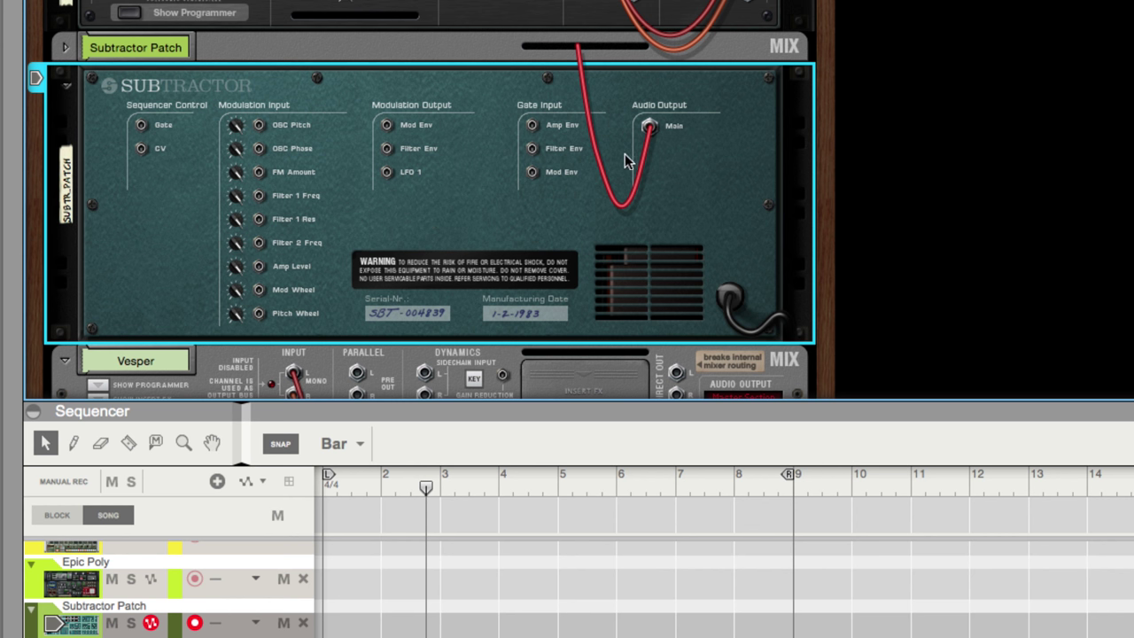
pyautogui.moveTo(650, 128)
pyautogui.mouseDown()
pyautogui.moveTo(671, 162)
pyautogui.moveTo(679, 151)
pyautogui.moveTo(597, 133)
pyautogui.moveTo(577, 152)
pyautogui.moveTo(663, 138)
pyautogui.moveTo(650, 130)
pyautogui.mouseUp()
pyautogui.press('Tab')
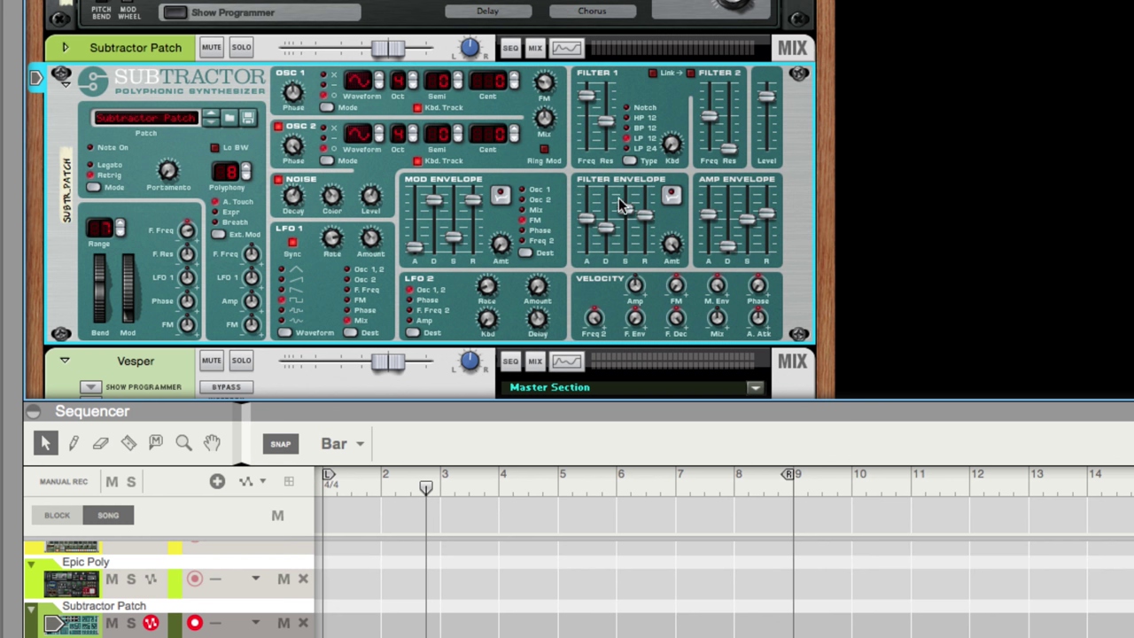
pyautogui.press('Tab')
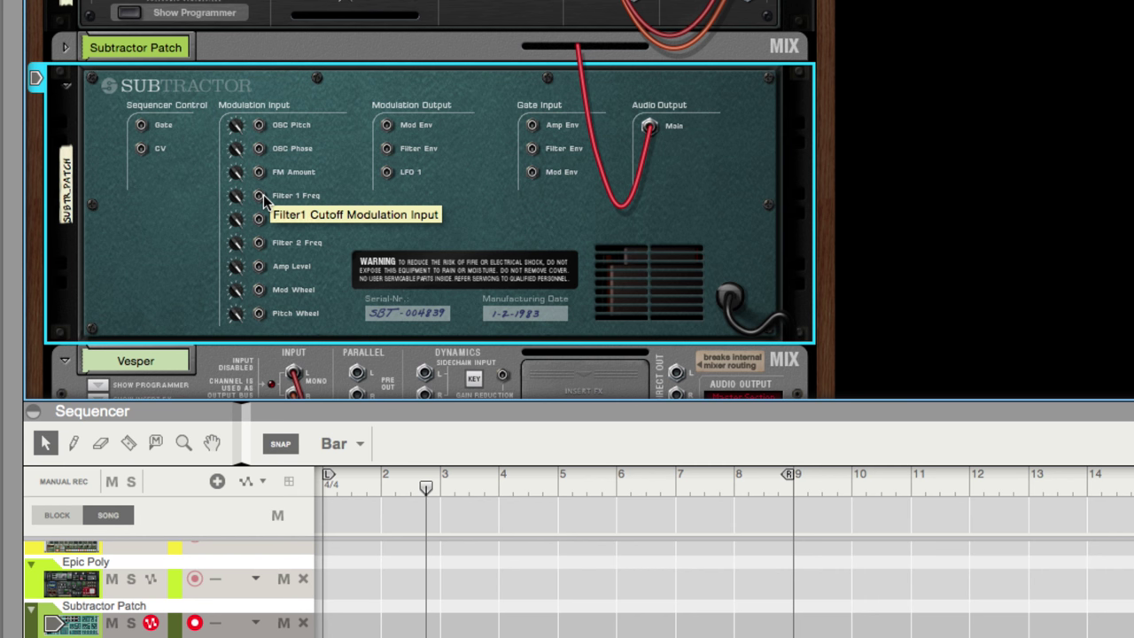
pyautogui.press('Tab')
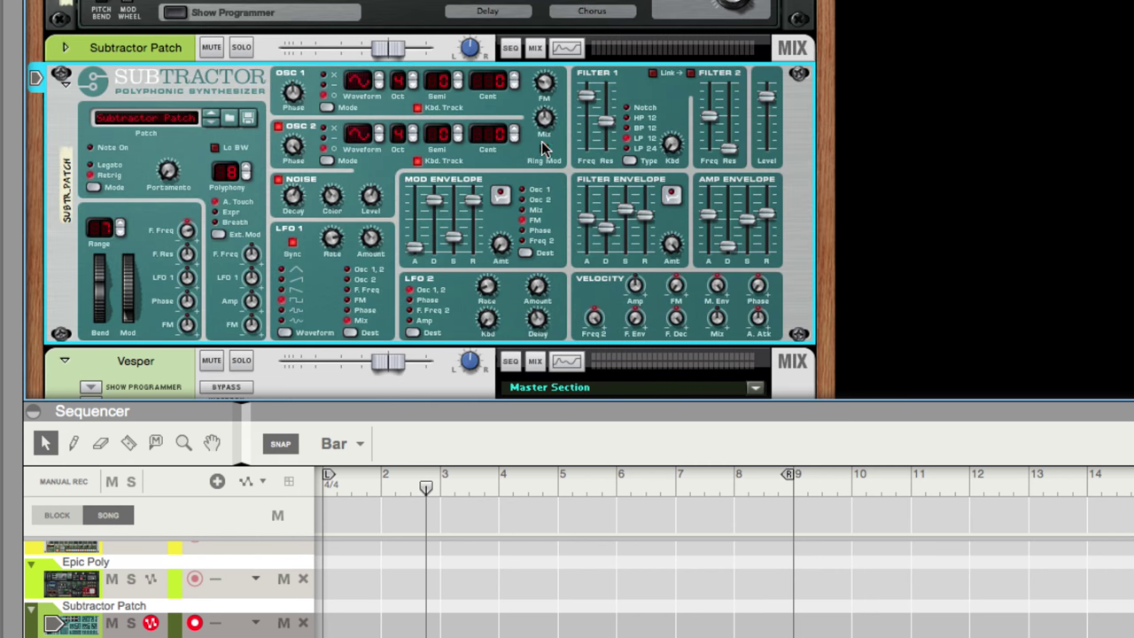
pyautogui.press('Tab')
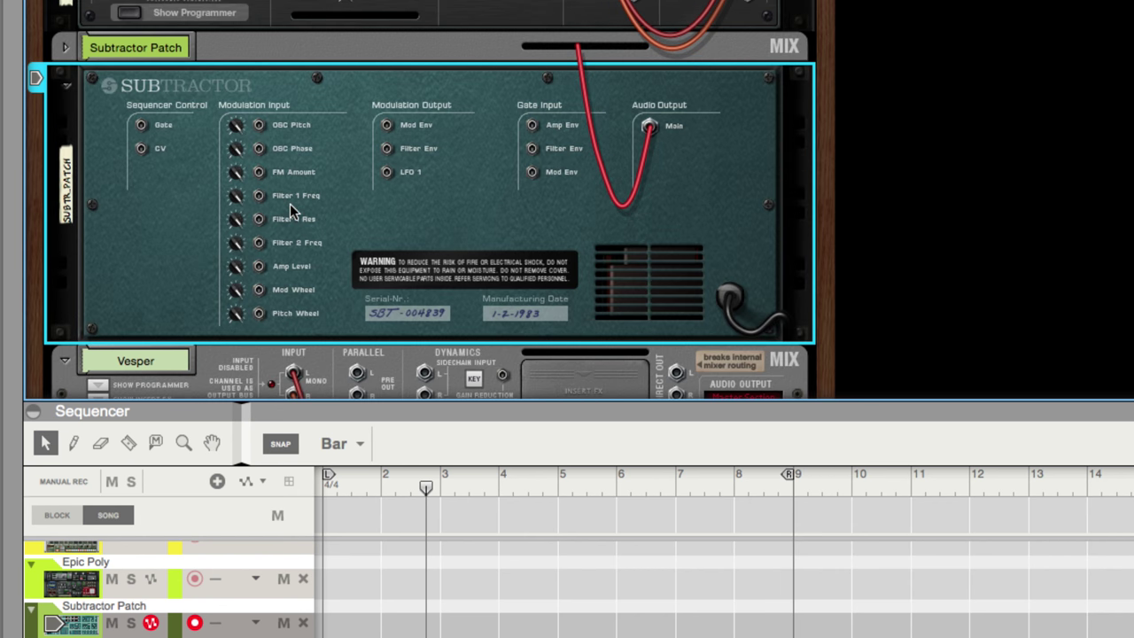
pyautogui.press('Tab')
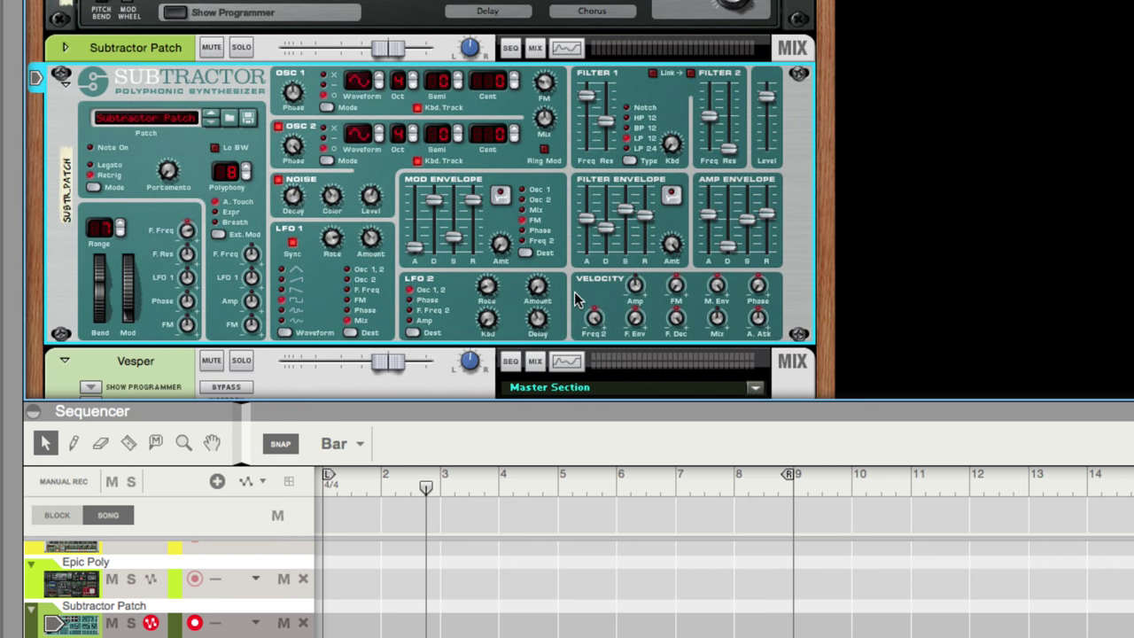
# Create a second SubTractor Analog Synthesizer directly below the first one
pyautogui.press('F7')
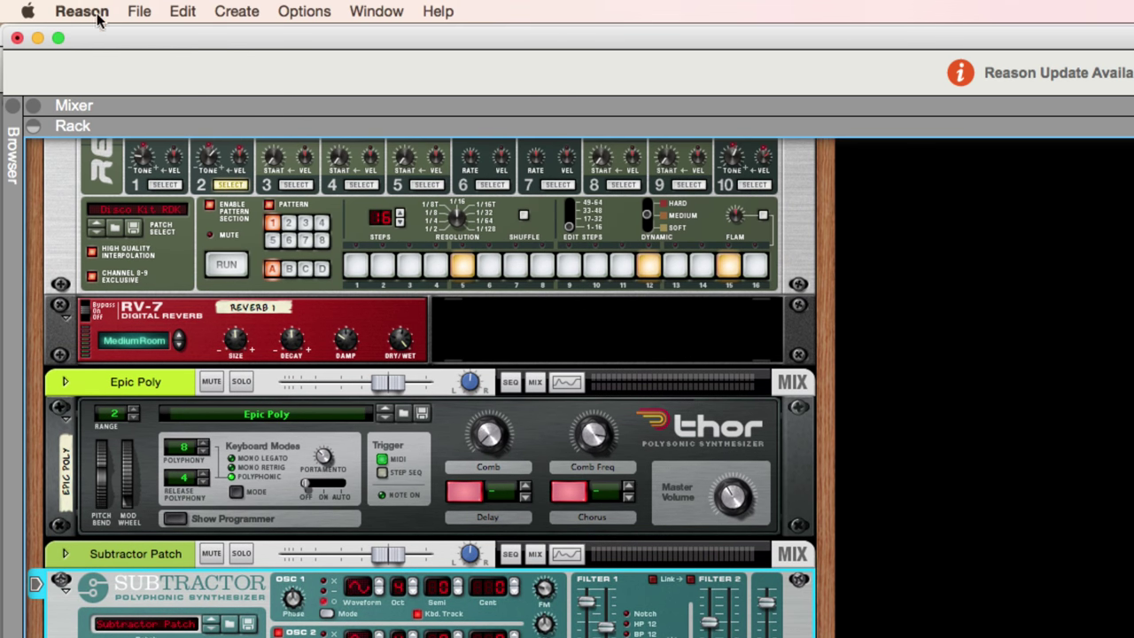
pyautogui.click(236, 10)
pyautogui.moveTo(285, 133)
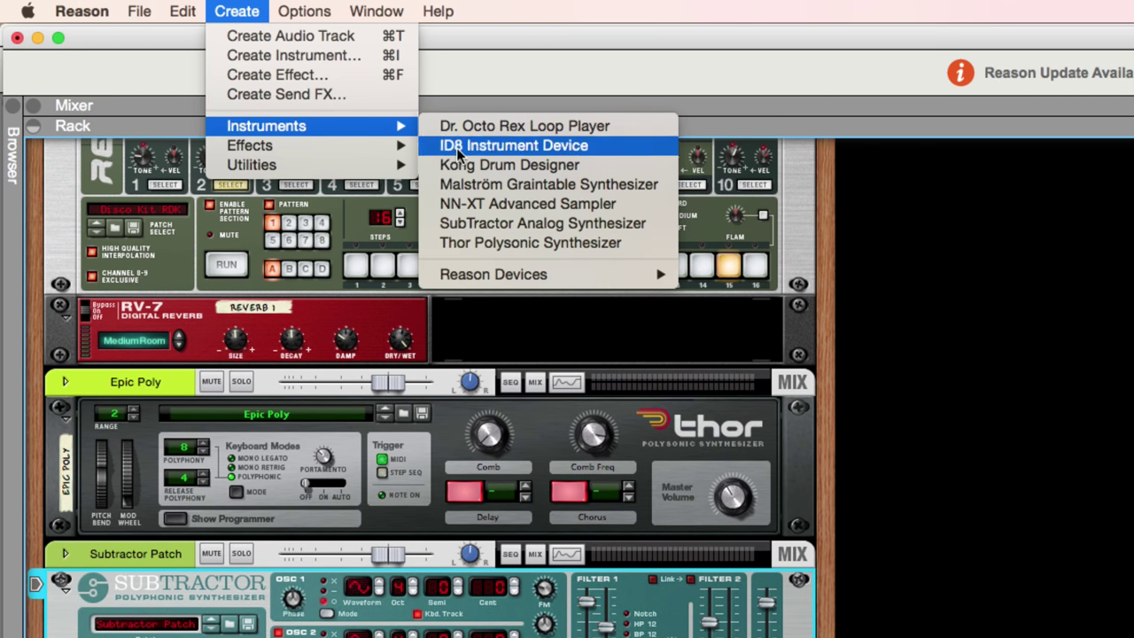
pyautogui.click(488, 222)
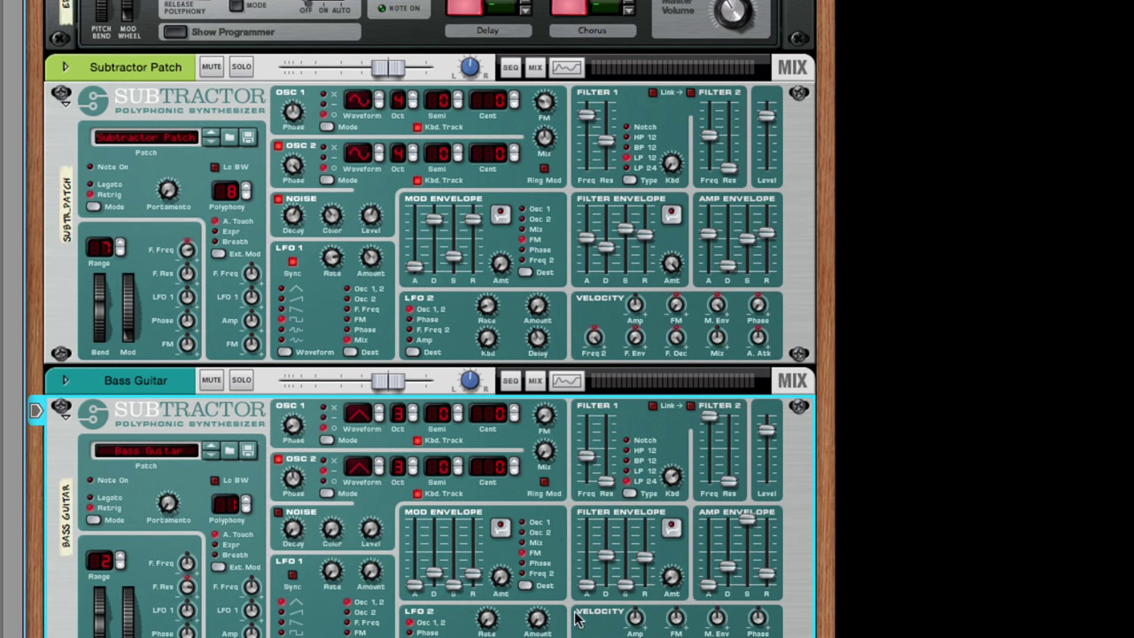
# Cable the Bass Guitar SubTractor's Filter Env modulation output to the first SubTractor's Filter 1 Freq modulation input
pyautogui.press('Tab')
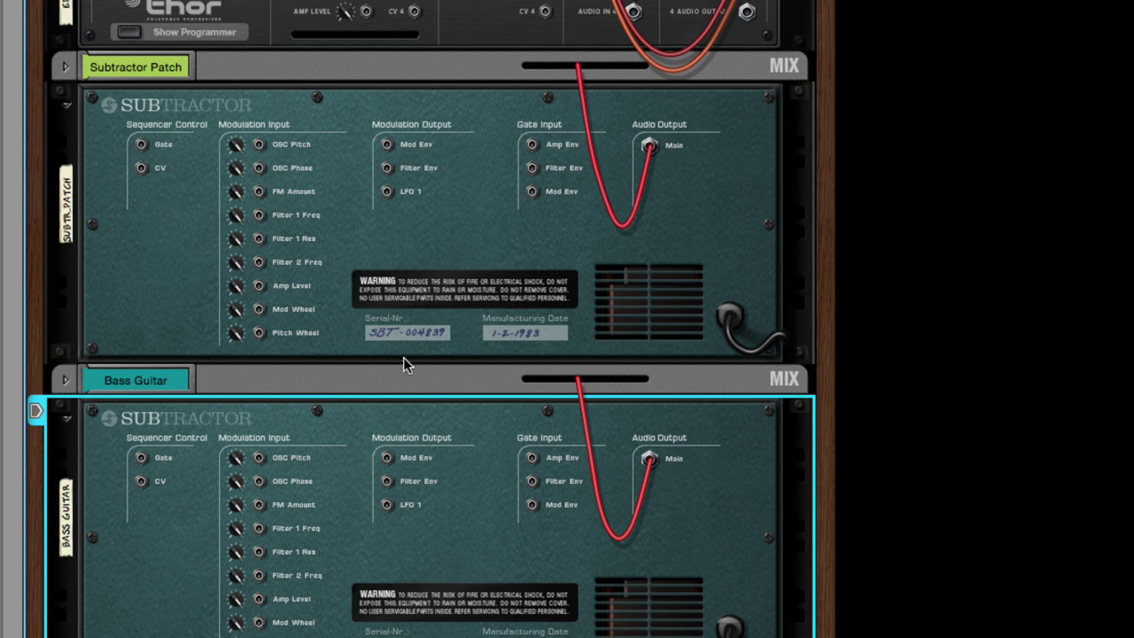
pyautogui.moveTo(386, 481); pyautogui.dragTo(259, 222)
pyautogui.press('Tab')
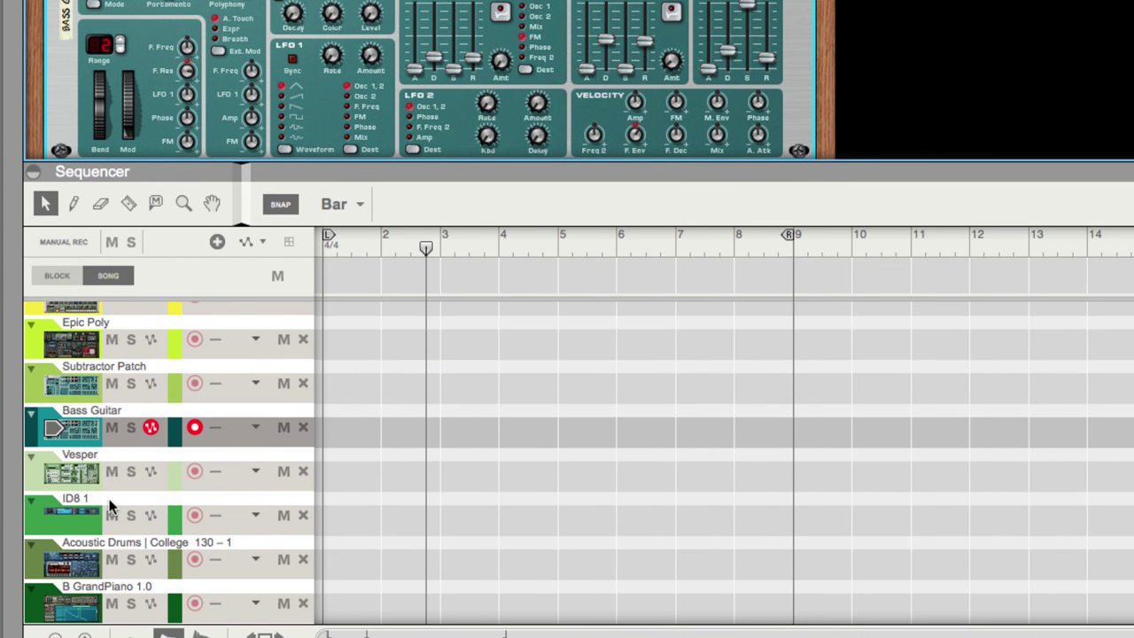
# Select the Subtractor Patch track, then reshape the Bass Guitar synth's filter envelope and raise its Filter 1 resonance
pyautogui.click(78, 390)
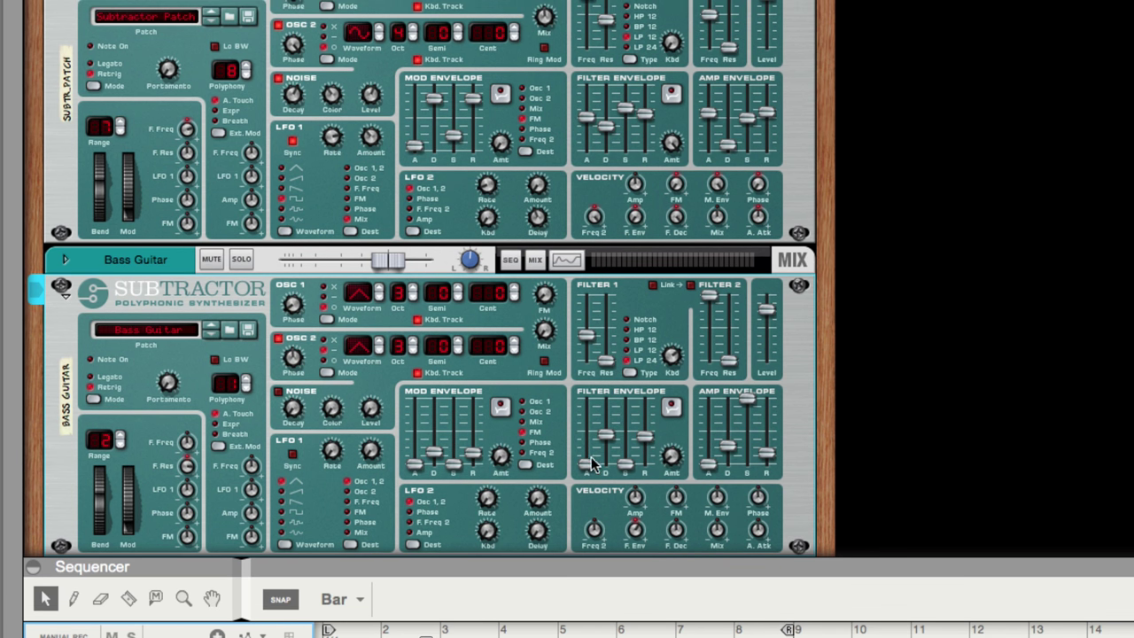
pyautogui.moveTo(592, 462); pyautogui.dragTo(592, 406)
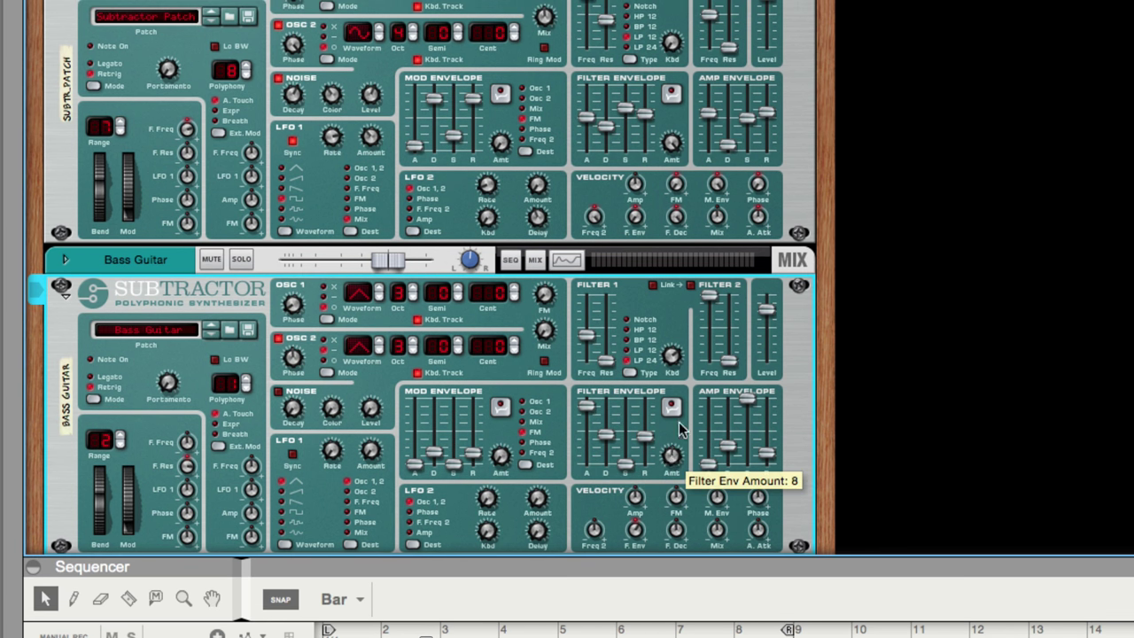
pyautogui.moveTo(679, 429); pyautogui.dragTo(678, 384)
pyautogui.moveTo(624, 464); pyautogui.dragTo(609, 446)
pyautogui.click(605, 406)
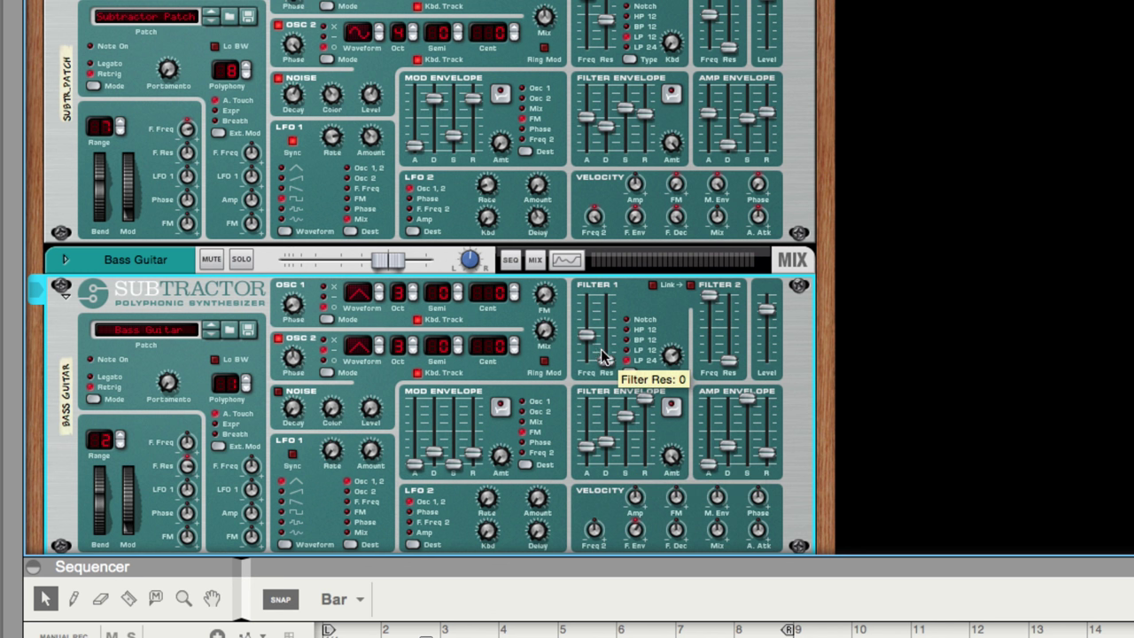
pyautogui.moveTo(601, 349); pyautogui.dragTo(605, 312)
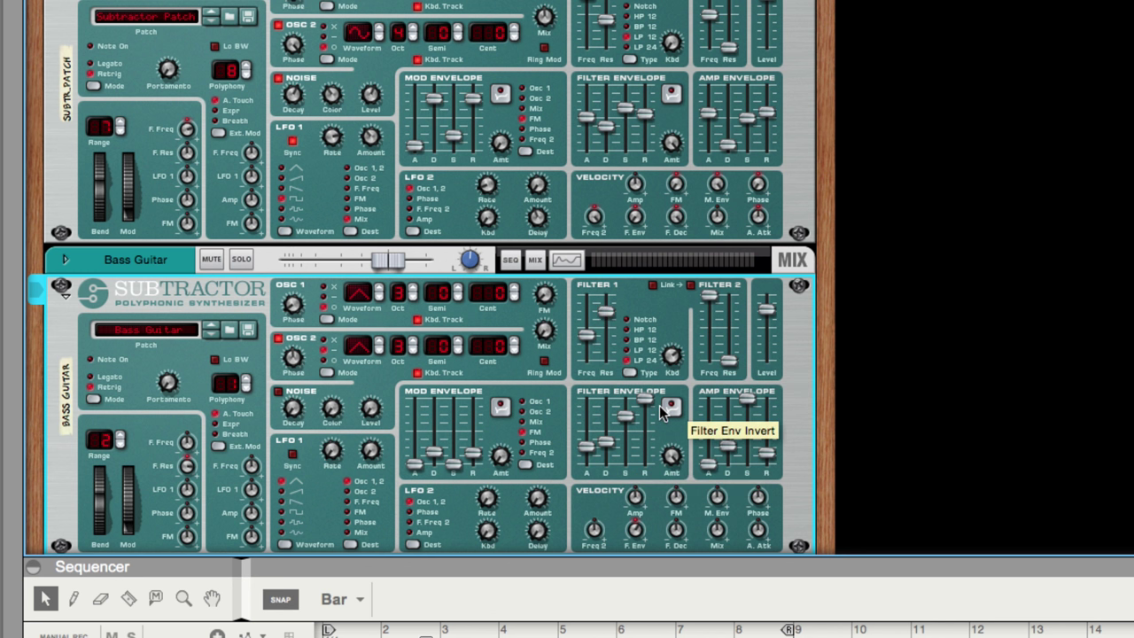
# Adjust the first SubTractor's Filter 1 Freq modulation amount, and move the cable's source to the Bass Guitar synth's LFO 1 output
pyautogui.press('Tab')
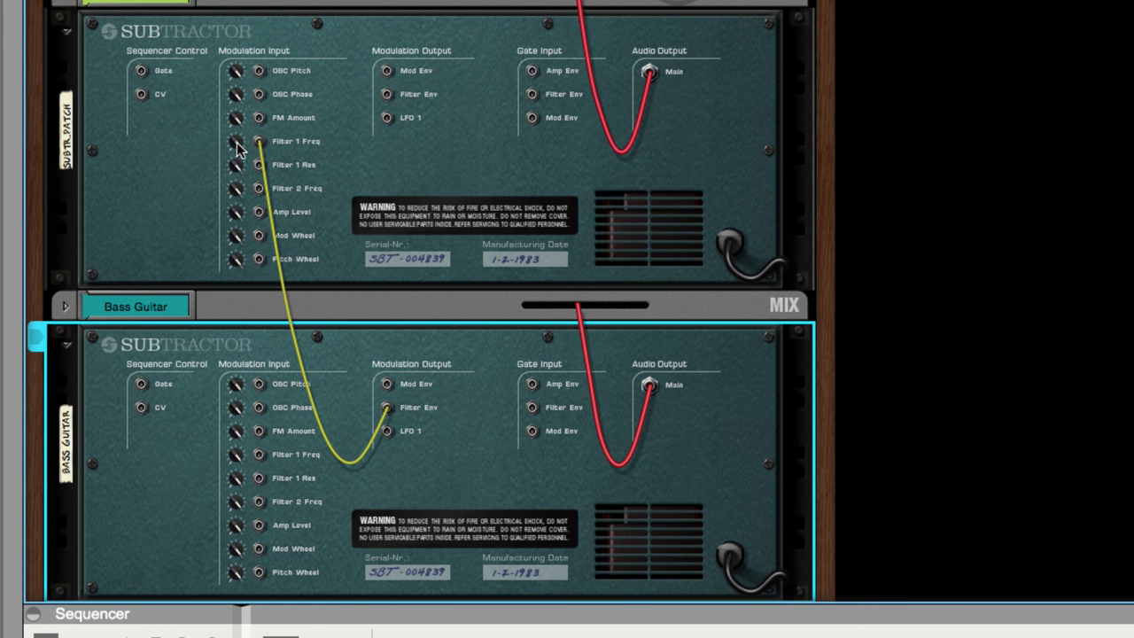
pyautogui.moveTo(237, 148)
pyautogui.mouseDown()
pyautogui.moveTo(236, 161)
pyautogui.moveTo(235, 142)
pyautogui.mouseUp()
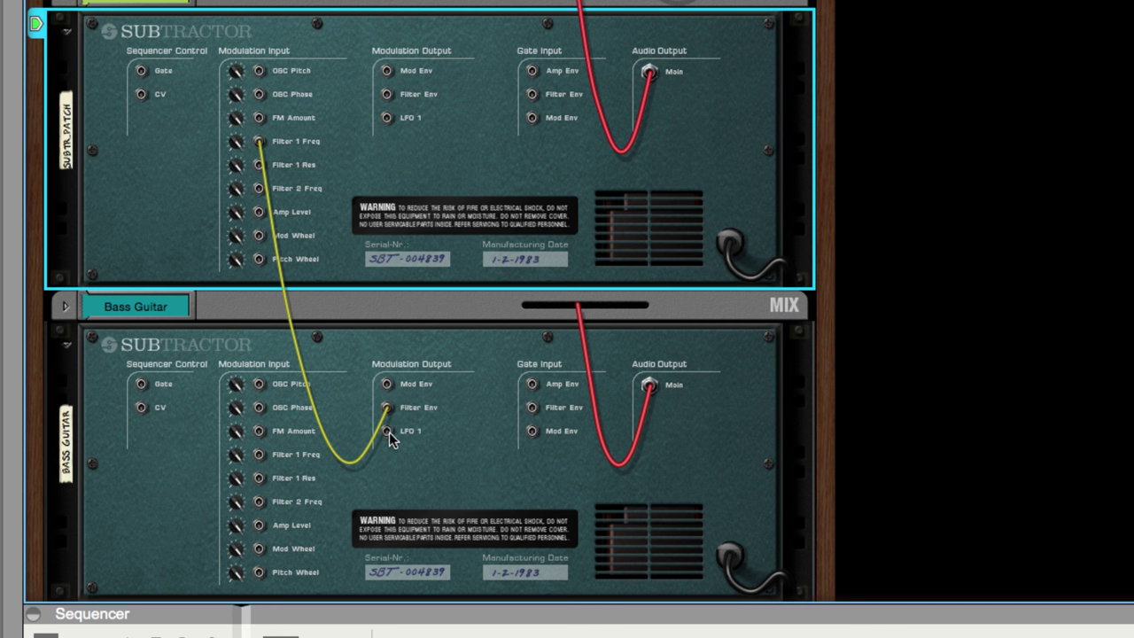
pyautogui.moveTo(386, 409); pyautogui.dragTo(388, 434)
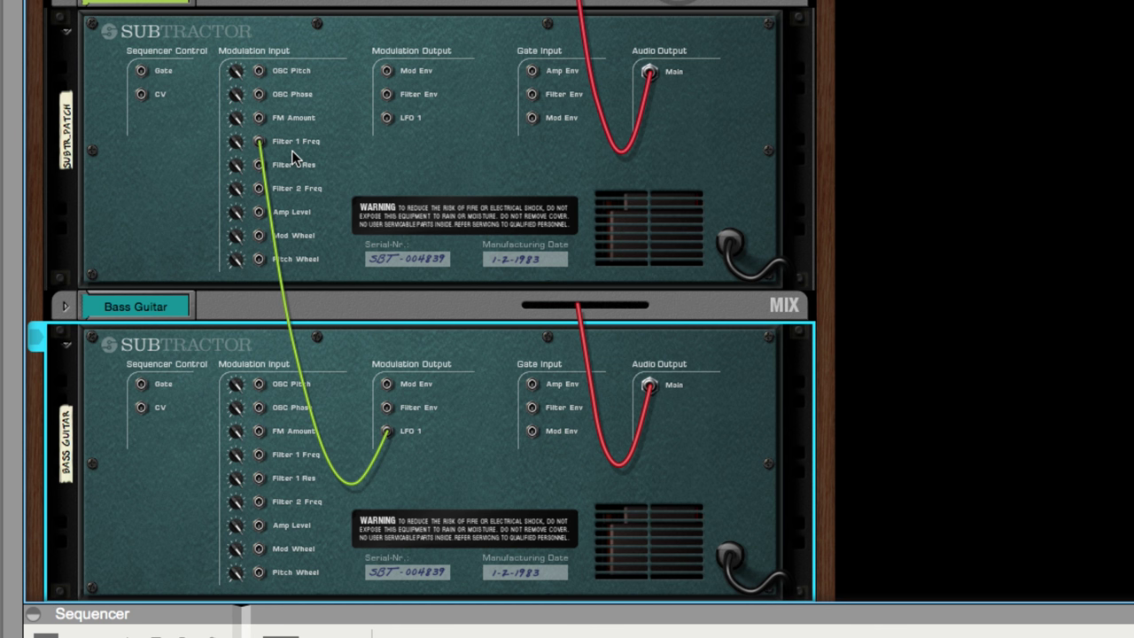
# Set the Bass Guitar SubTractor's LFO 1 rate to 67 and its LFO 1 waveform to square
pyautogui.press('Tab')
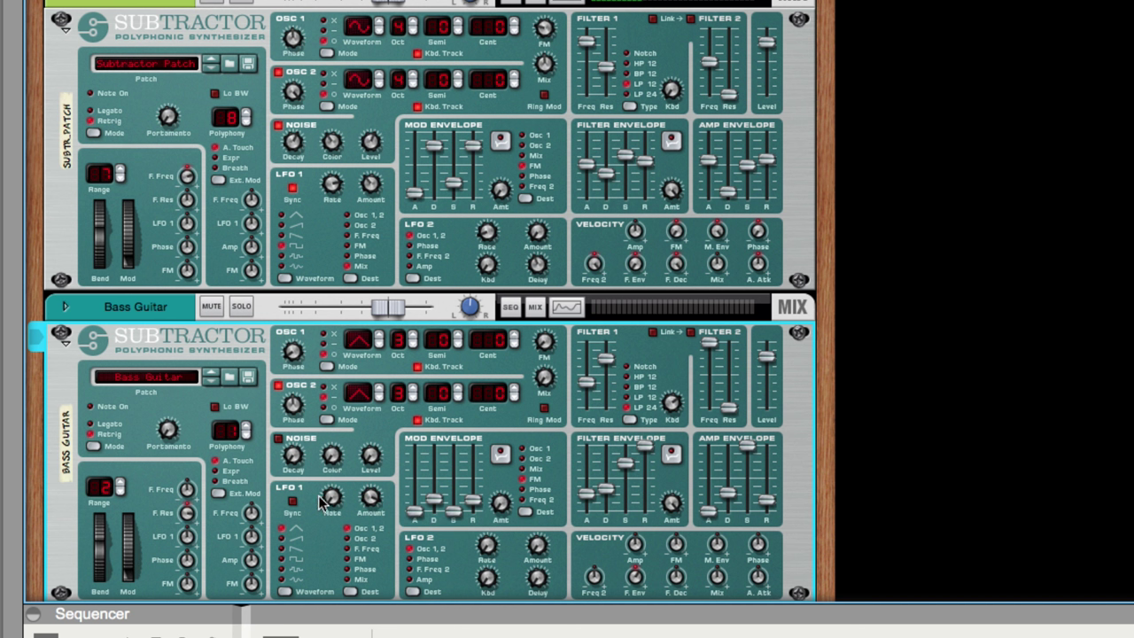
pyautogui.moveTo(335, 493); pyautogui.dragTo(341, 478)
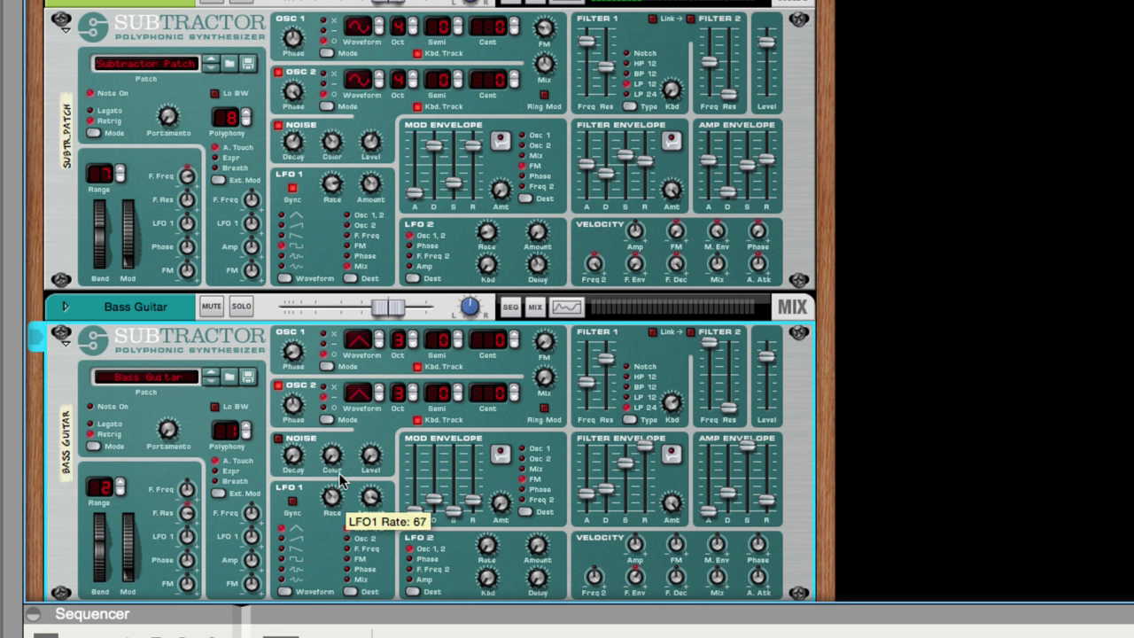
pyautogui.click(284, 590)
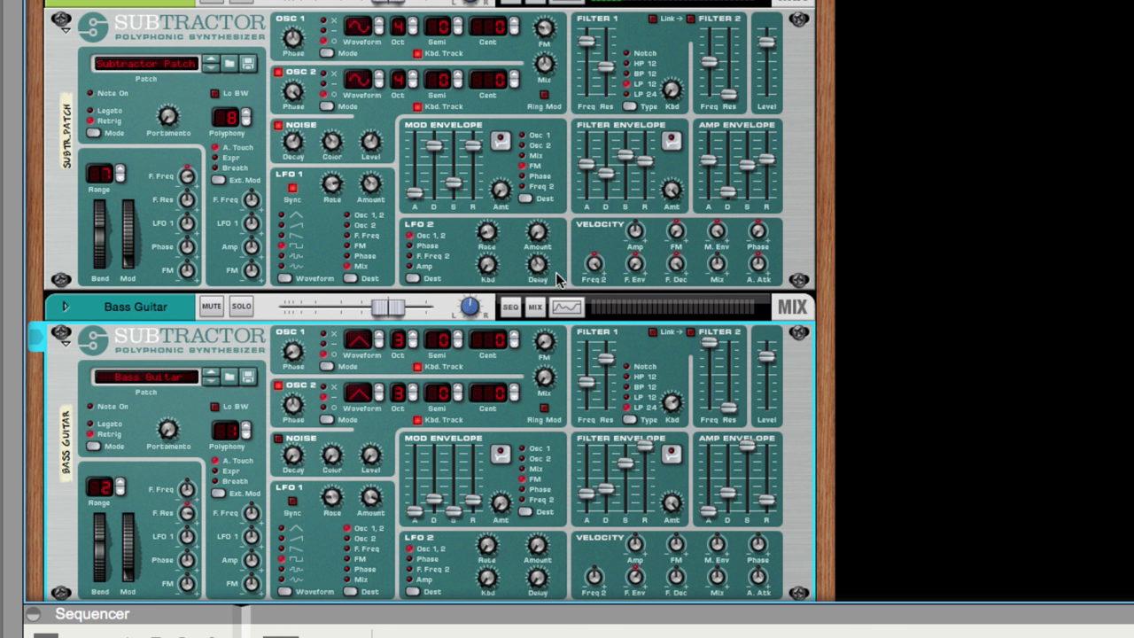
# Reset the first SubTractor's FM, Mod Env, Phase, Freq 2 and Amp Attack velocity amounts to 0
pyautogui.click(678, 234)
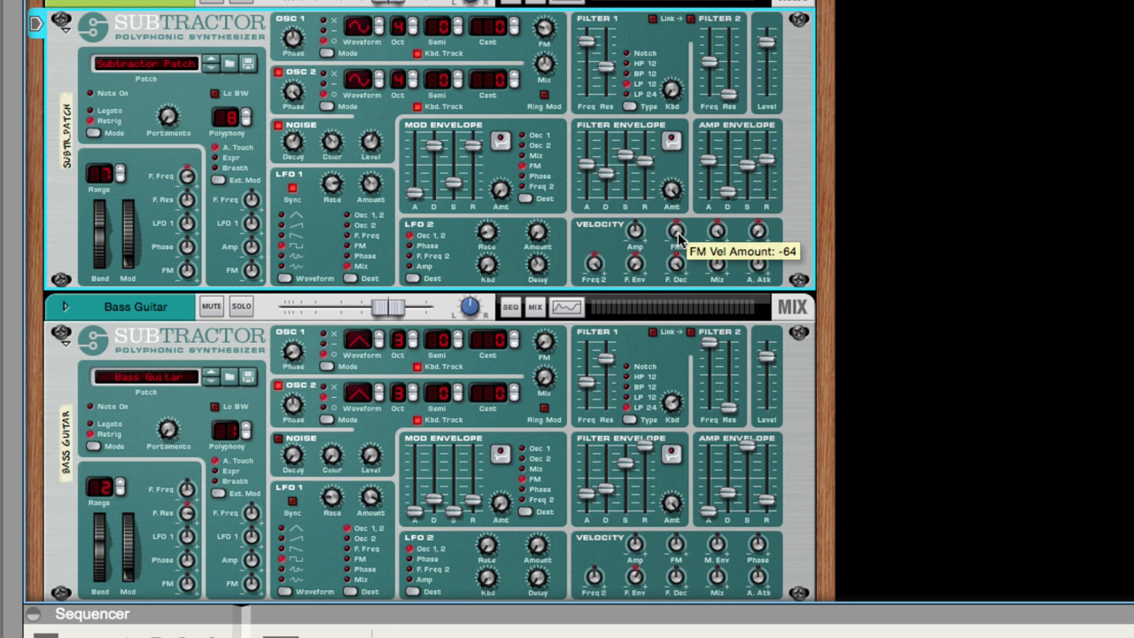
pyautogui.keyDown('super'); pyautogui.click(678, 232); pyautogui.keyUp('super')
pyautogui.keyDown('super'); pyautogui.click(717, 232); pyautogui.keyUp('super')
pyautogui.keyDown('super'); pyautogui.click(758, 232); pyautogui.keyUp('super')
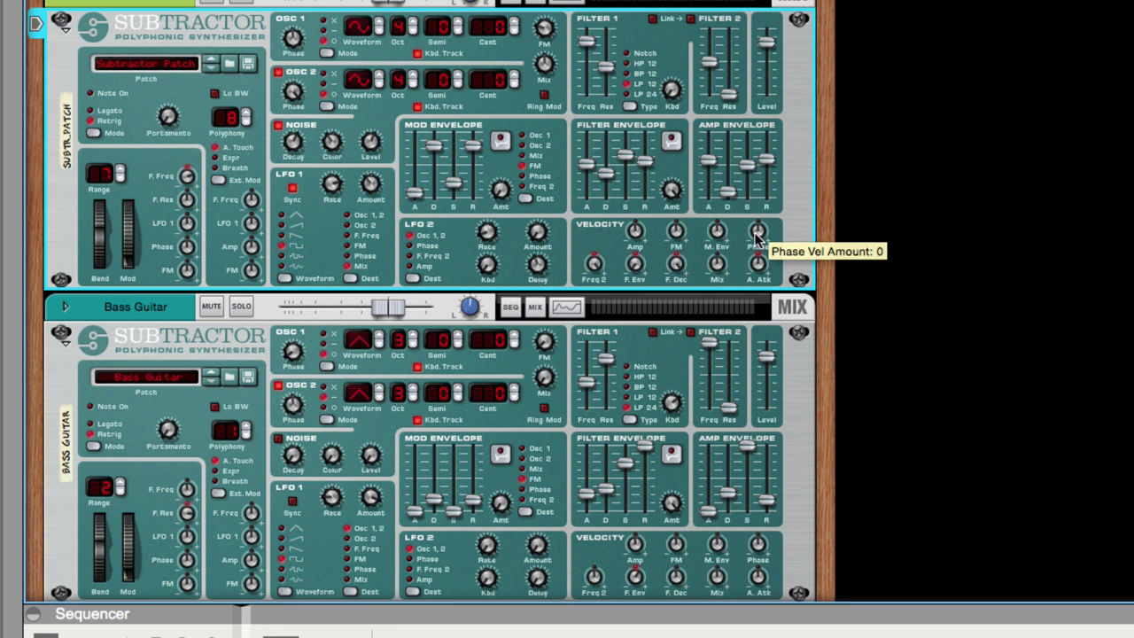
pyautogui.keyDown('super'); pyautogui.click(594, 265); pyautogui.keyUp('super')
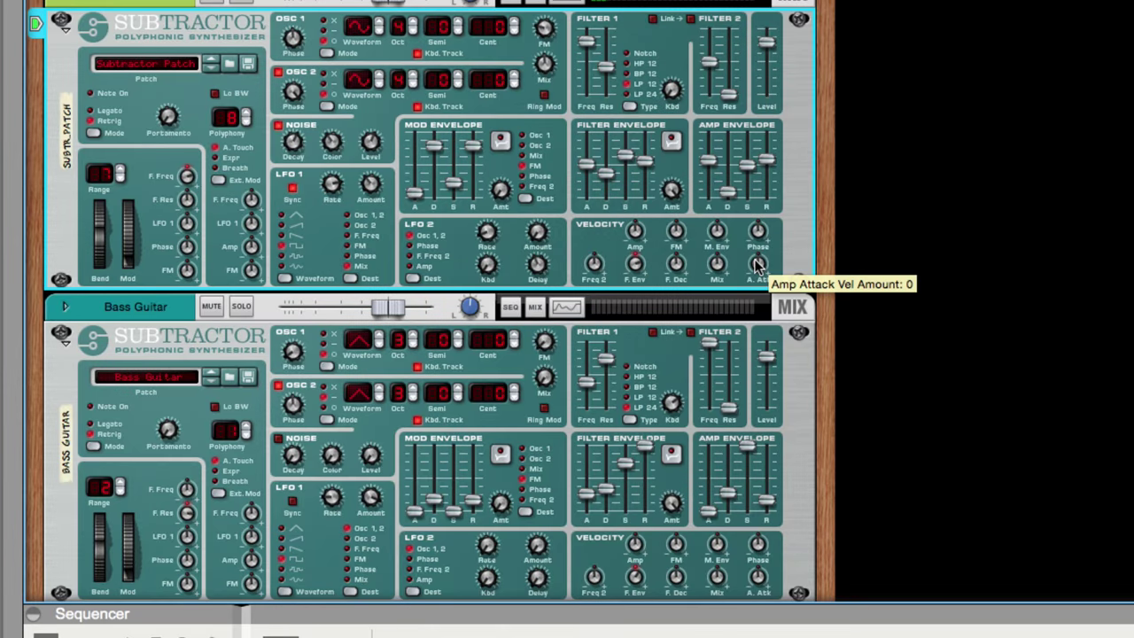
# Replace the filter modulation cable with one from the Bass Guitar SubTractor's LFO 1 output to Kong Kit's Pad 1 Gate In
pyautogui.press('Tab')
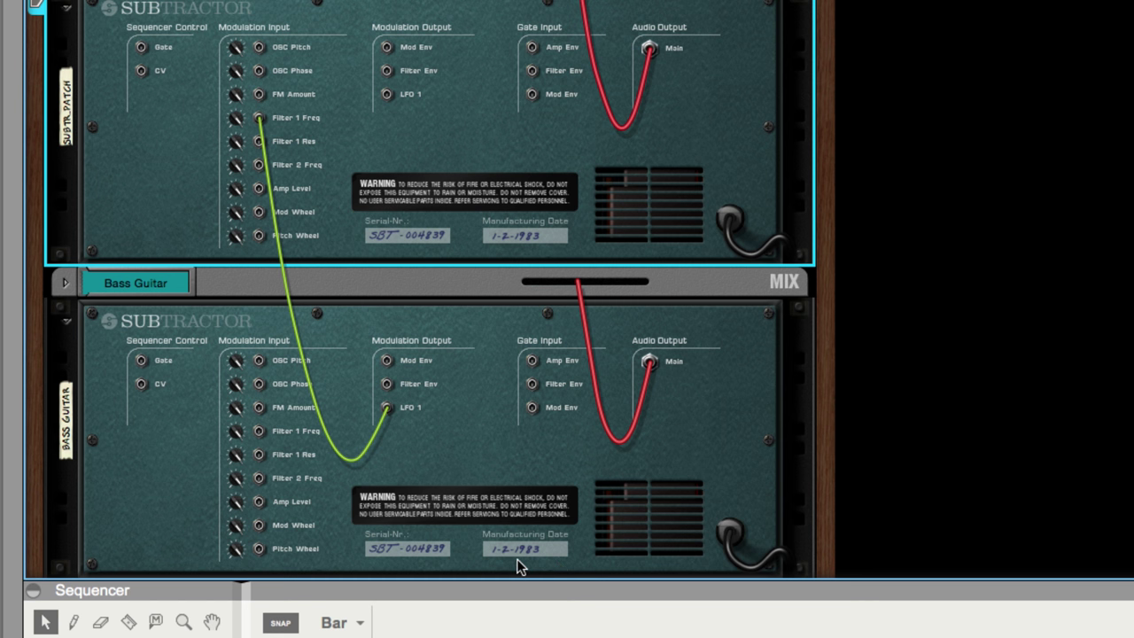
pyautogui.scroll(1, 421, 310)
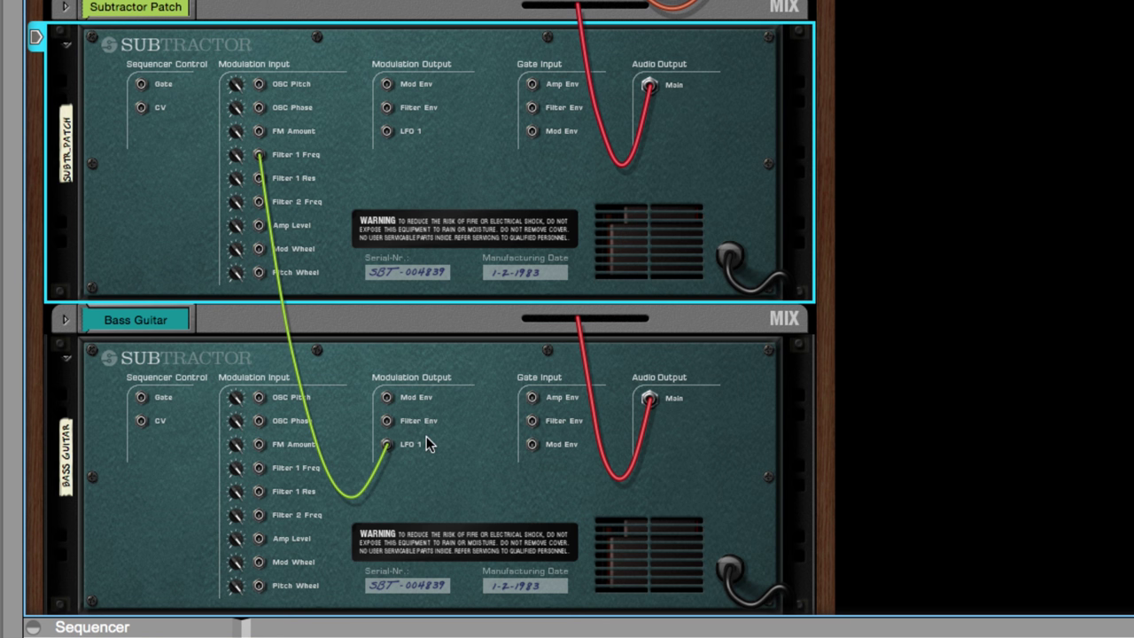
pyautogui.click(418, 471)
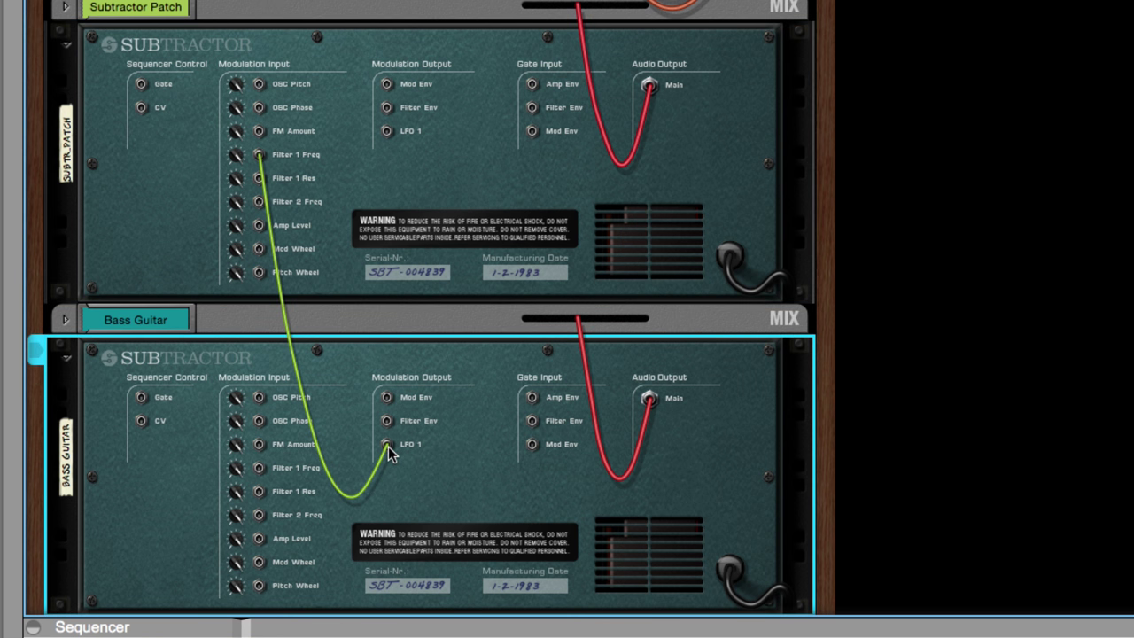
pyautogui.moveTo(389, 446)
pyautogui.moveTo(389, 447); pyautogui.dragTo(313, 391)
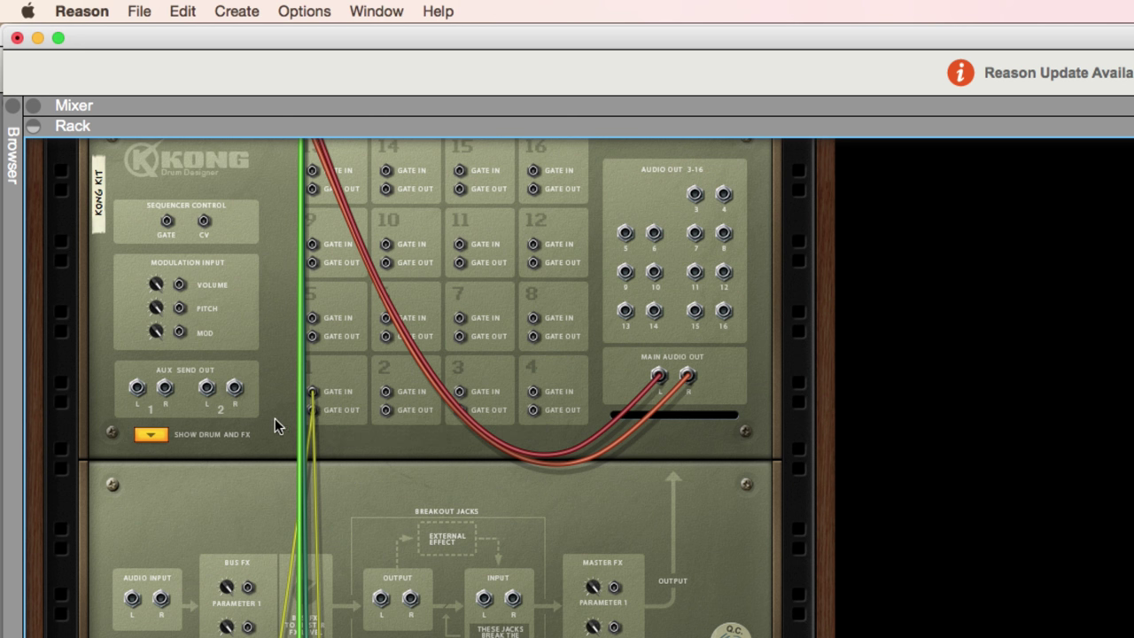
# Switch the Bass Guitar SubTractor's LFO 1 waveform to sawtooth and set the LFO 1 rate to 46
pyautogui.press('Tab')
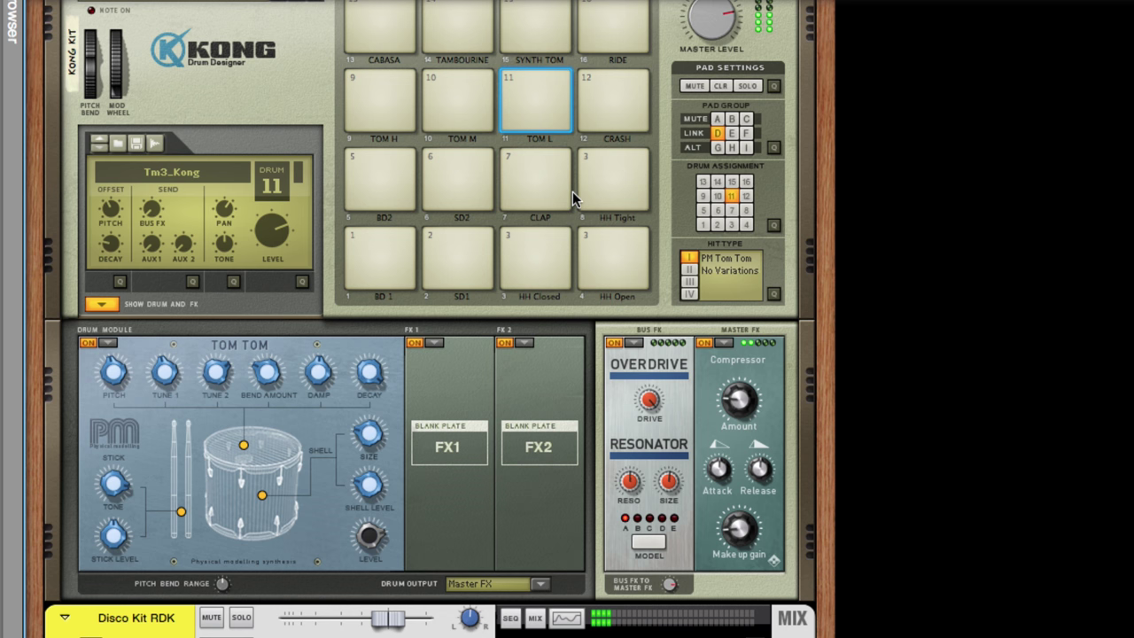
pyautogui.scroll(-15, 573, 191)
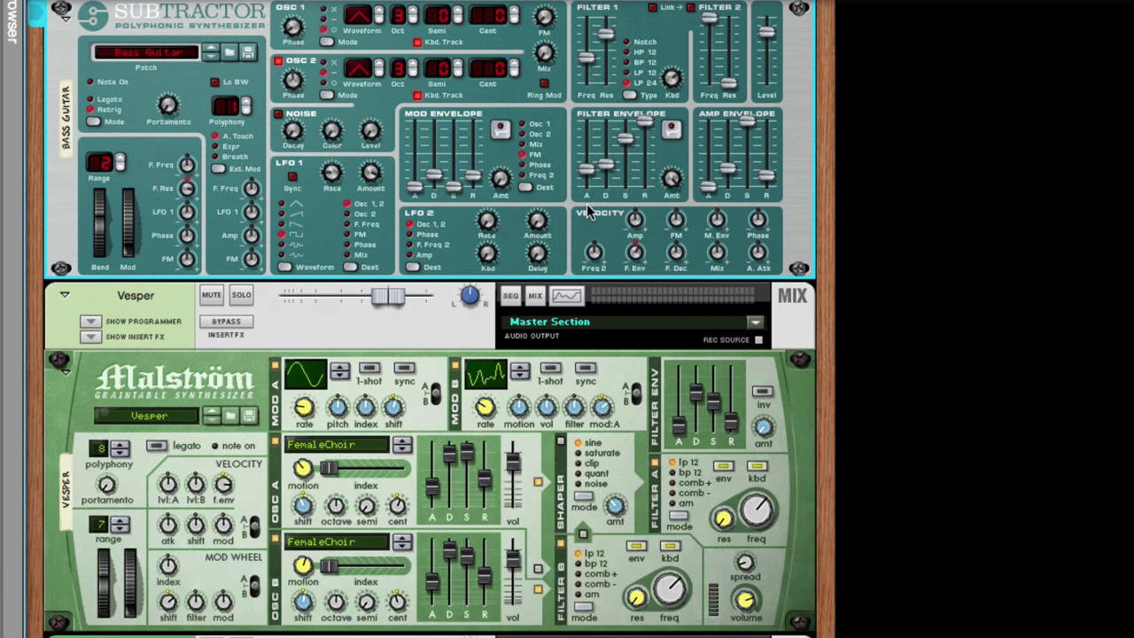
pyautogui.scroll(-2, 586, 203)
pyautogui.scroll(4, 580, 200)
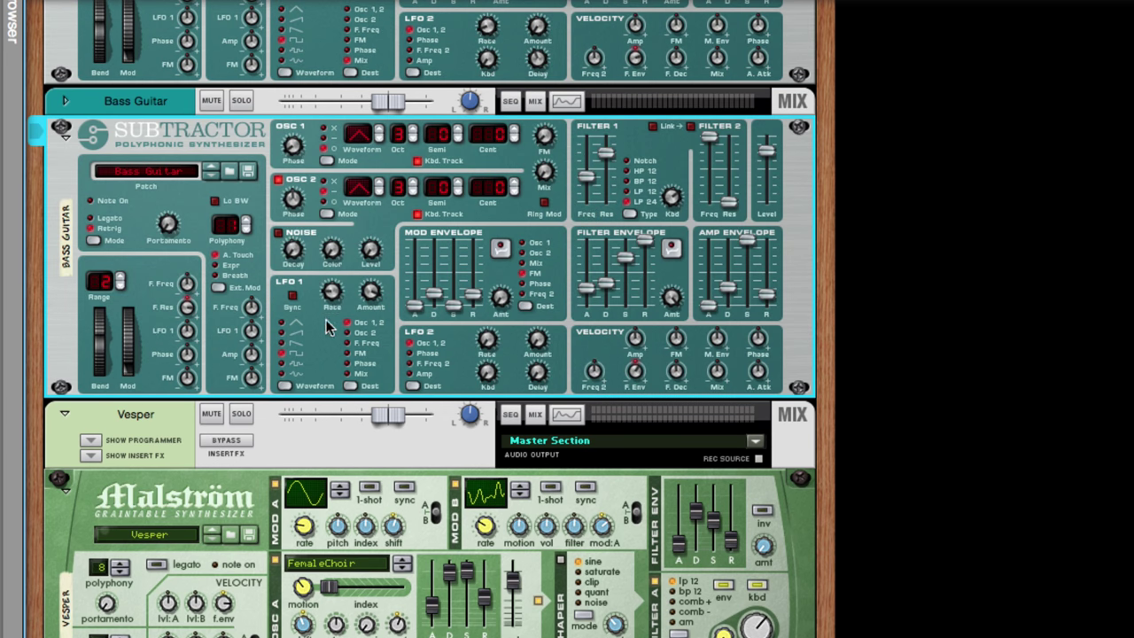
pyautogui.moveTo(331, 293); pyautogui.dragTo(323, 266)
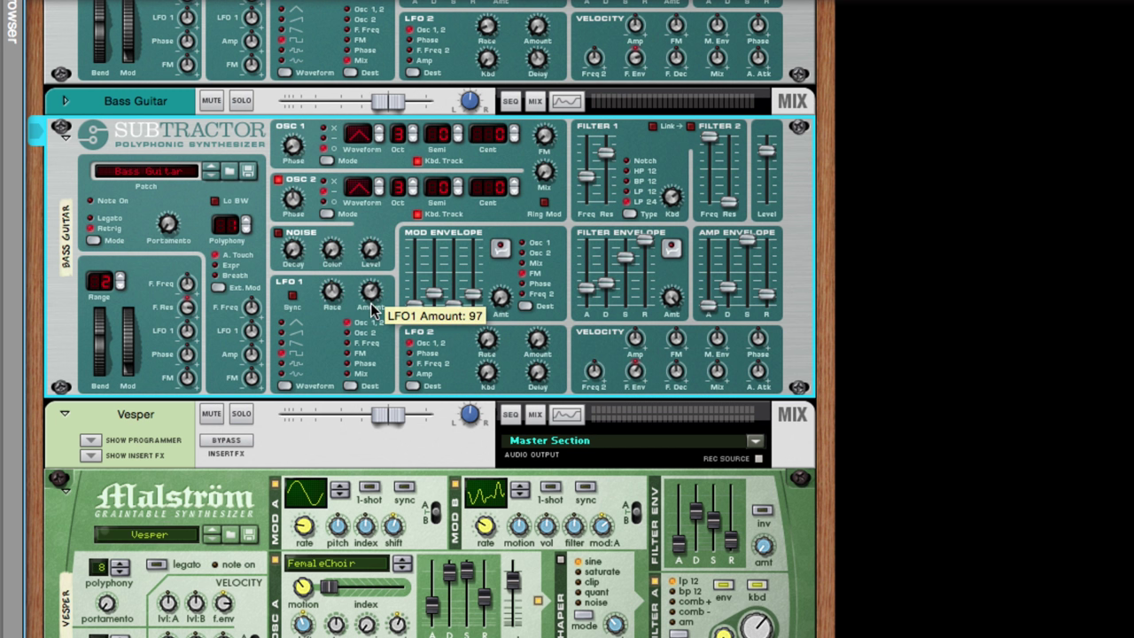
pyautogui.moveTo(335, 299)
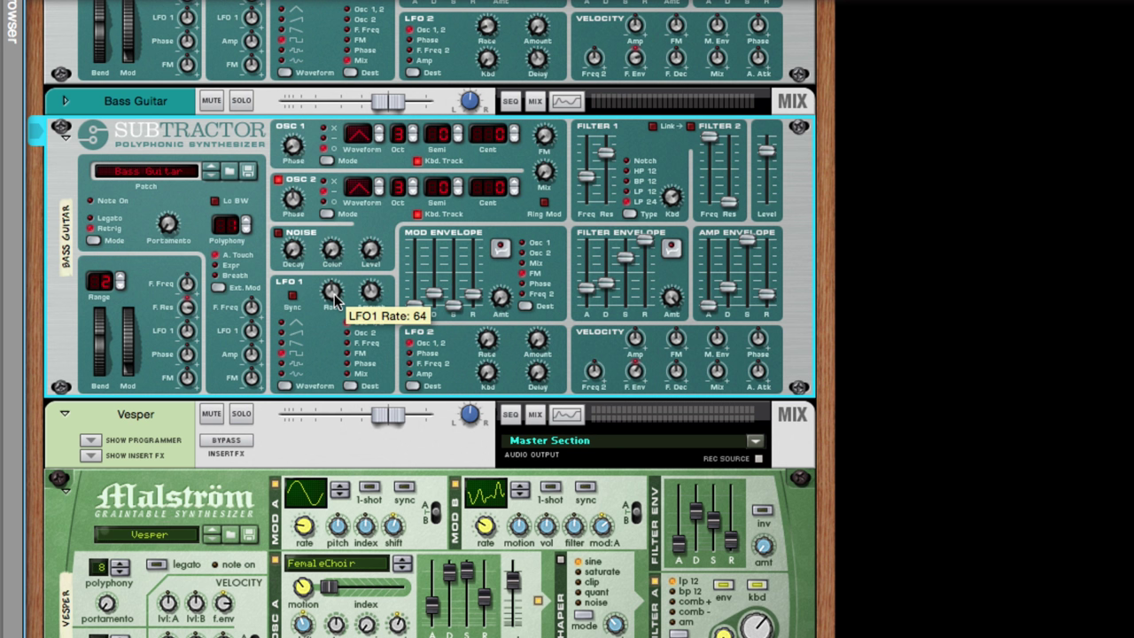
pyautogui.click(285, 387)
pyautogui.click(285, 387)
pyautogui.click(285, 387)
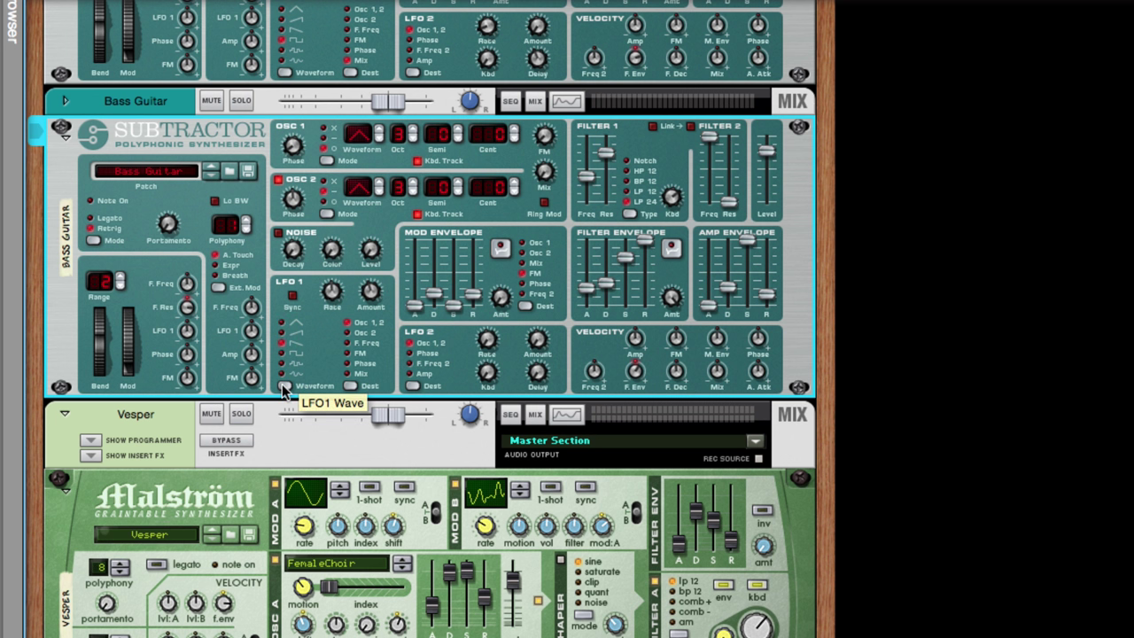
pyautogui.moveTo(329, 294)
pyautogui.mouseDown()
pyautogui.moveTo(327, 270)
pyautogui.moveTo(330, 326)
pyautogui.moveTo(324, 282)
pyautogui.moveTo(329, 306)
pyautogui.moveTo(344, 310)
pyautogui.mouseUp()
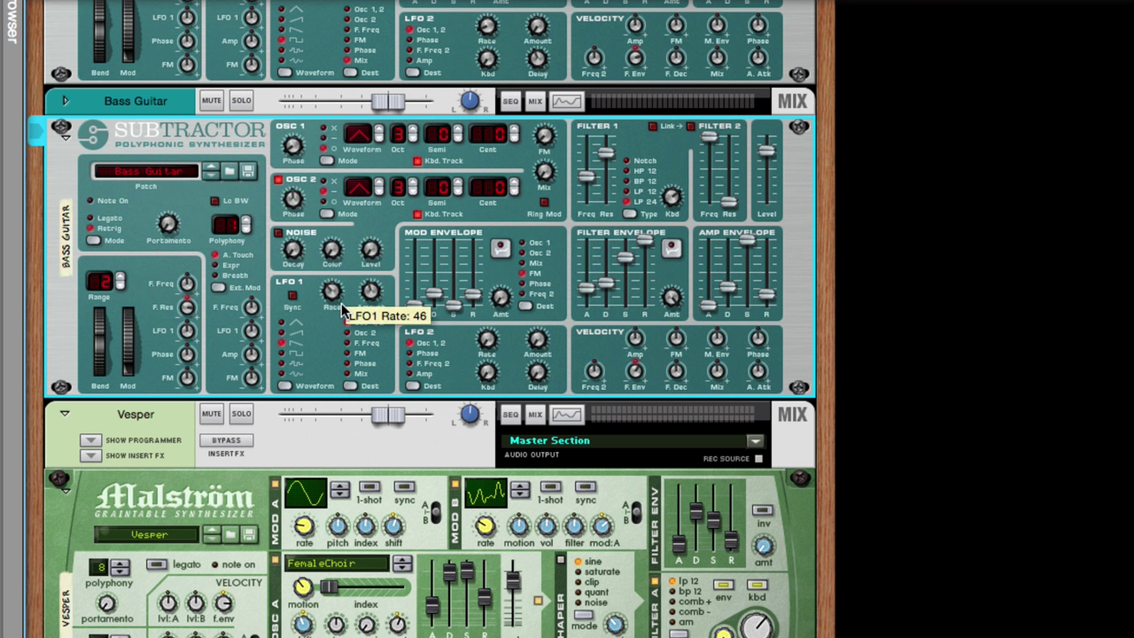
# Remove Kong Kit pads 11, 16, 6 and 1 from link group D, using quick edit mode for the last three
pyautogui.scroll(10, 387, 102)
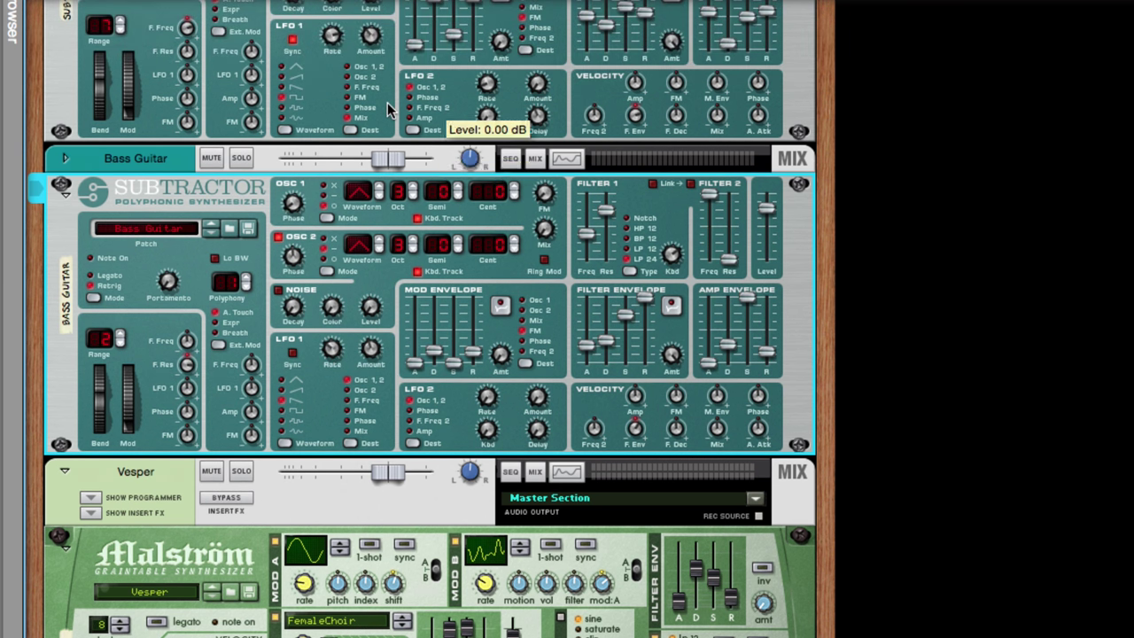
pyautogui.scroll(-10, 388, 101)
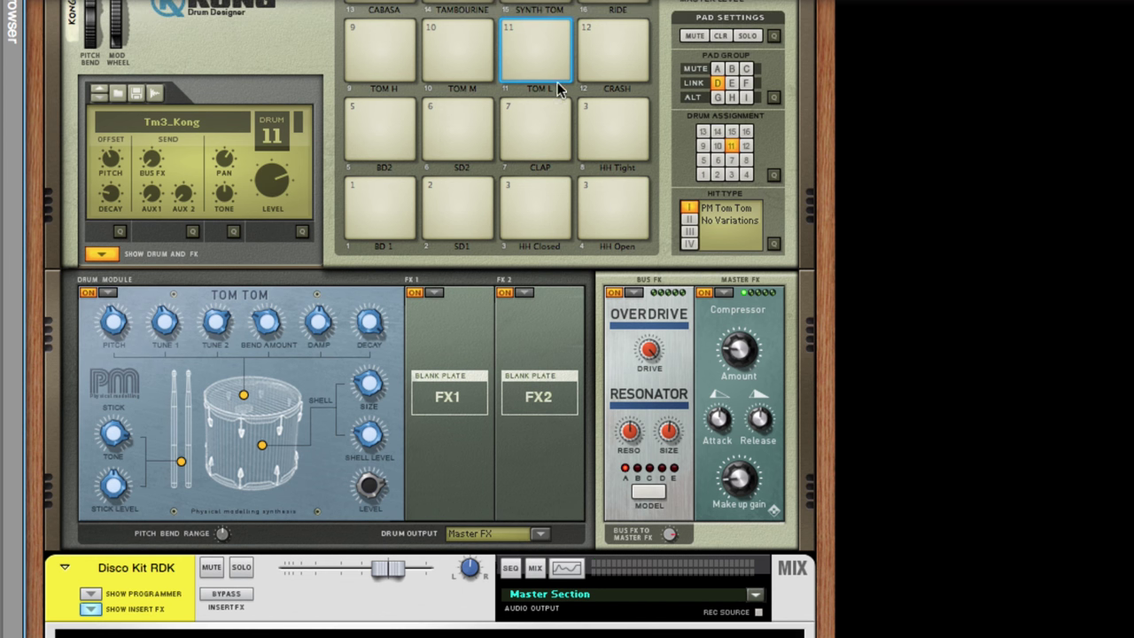
pyautogui.click(717, 82)
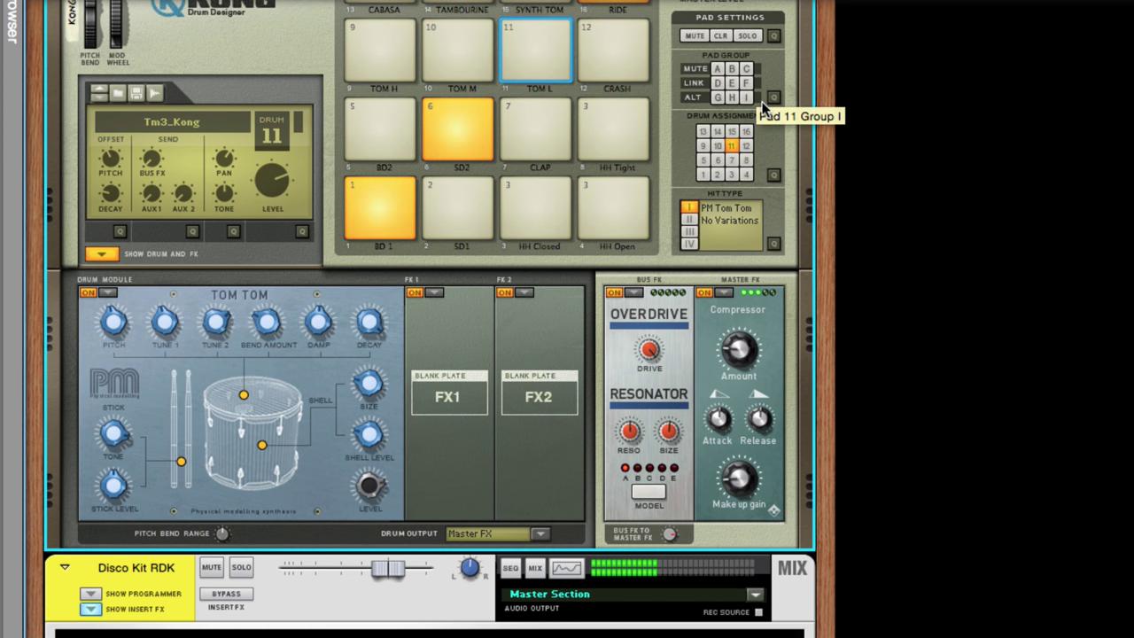
pyautogui.click(771, 99)
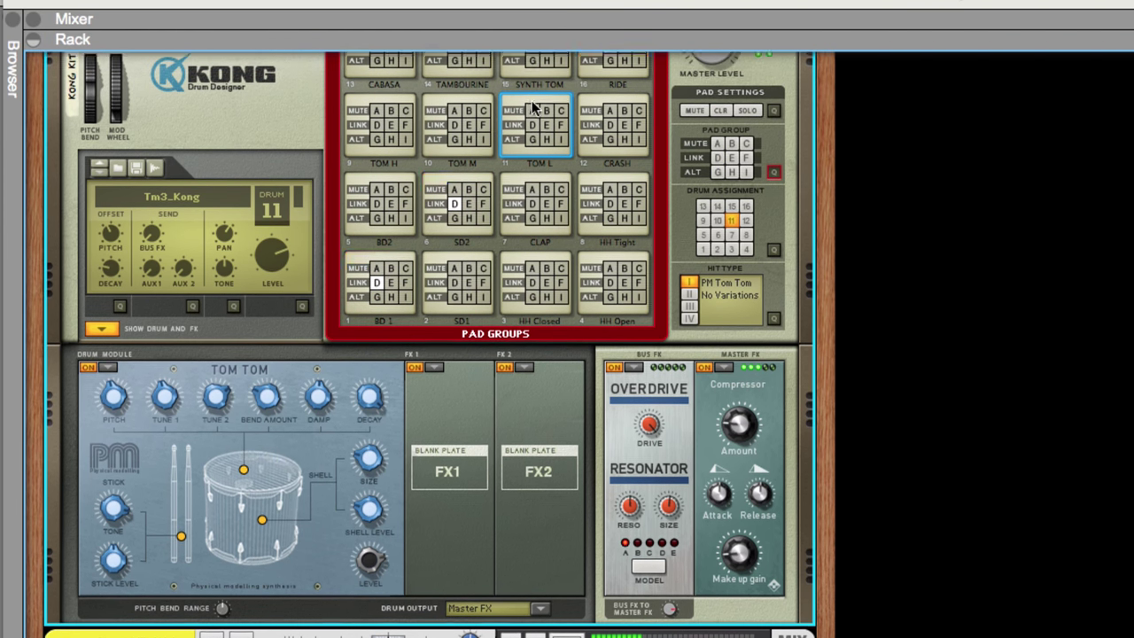
pyautogui.scroll(3, 531, 104)
pyautogui.click(601, 145)
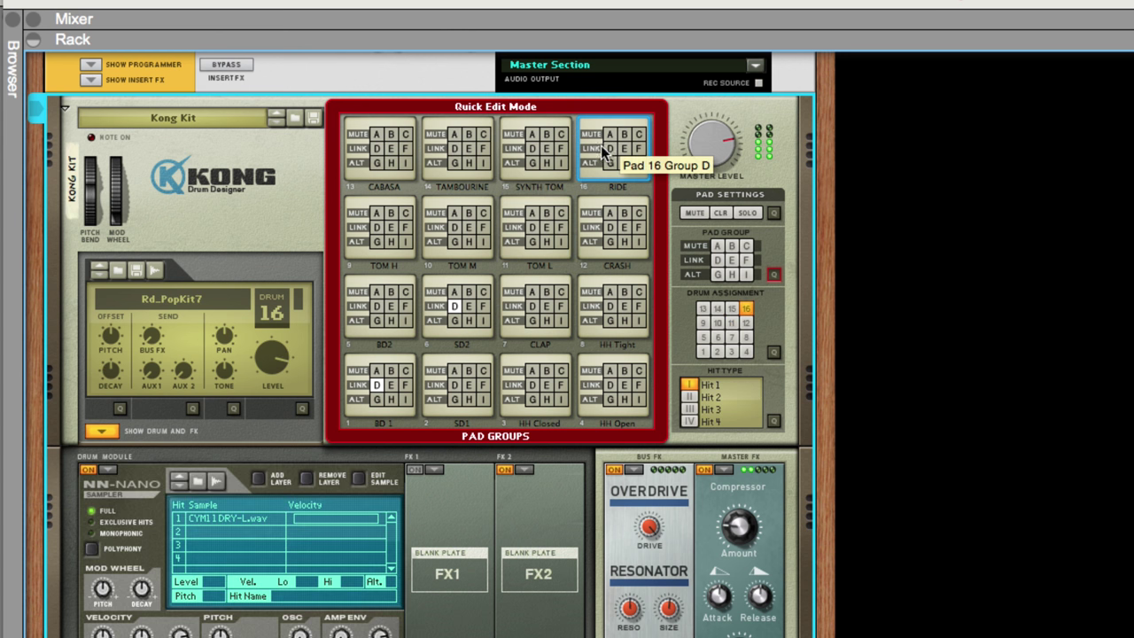
pyautogui.click(454, 306)
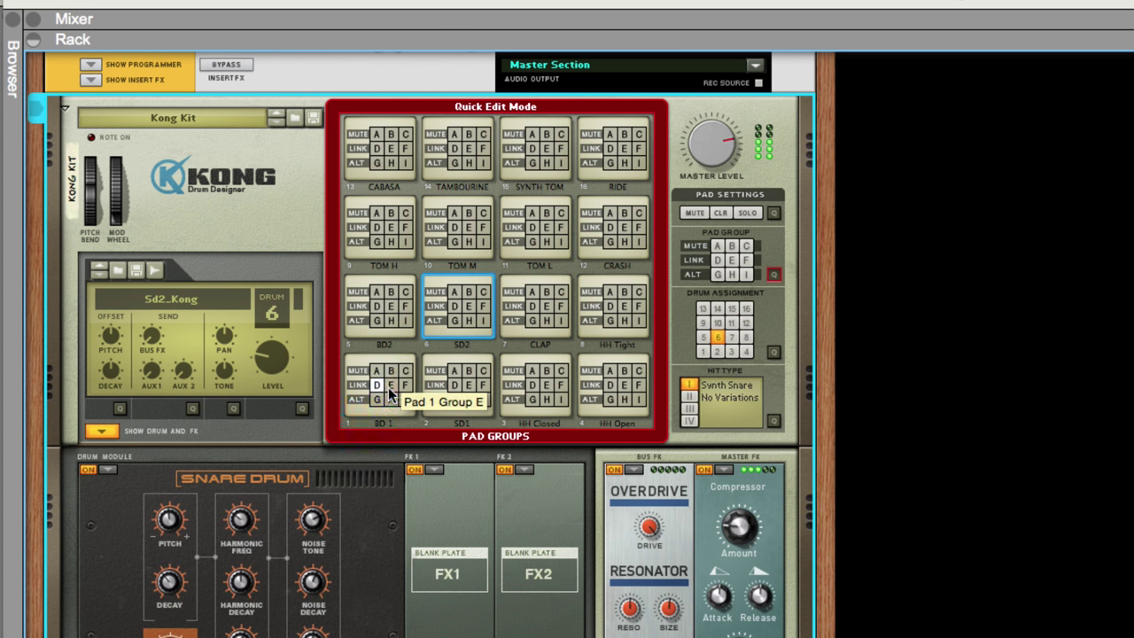
pyautogui.click(394, 398)
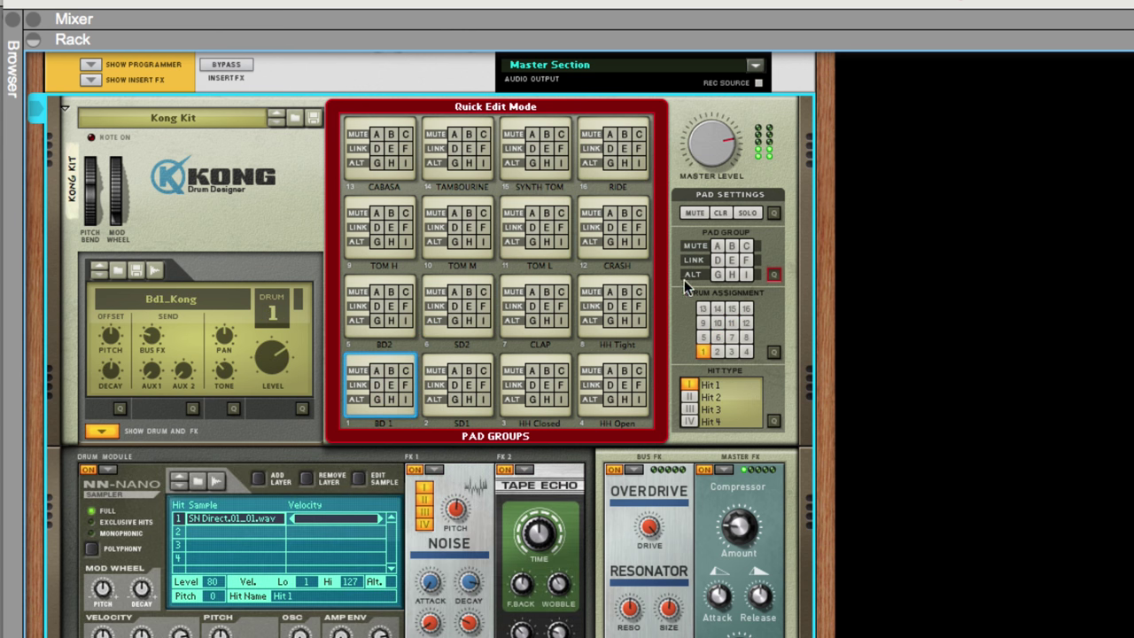
pyautogui.click(773, 271)
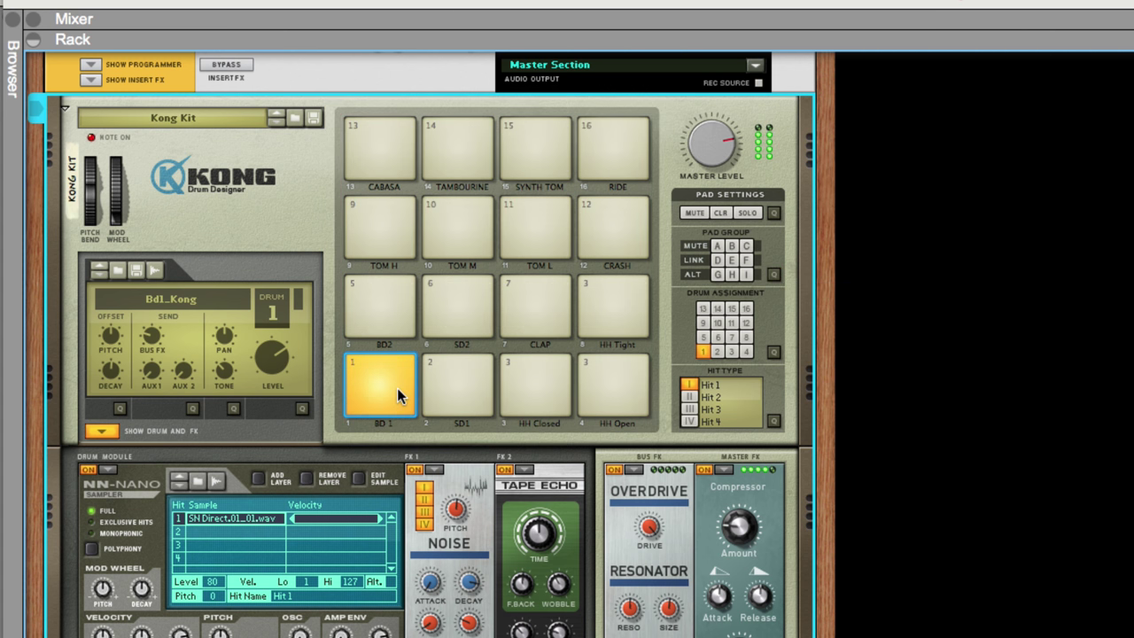
# Turn off the Noise effect on Kong's BD 1 pad and change its drum module to Physical Bass Drum
pyautogui.click(414, 469)
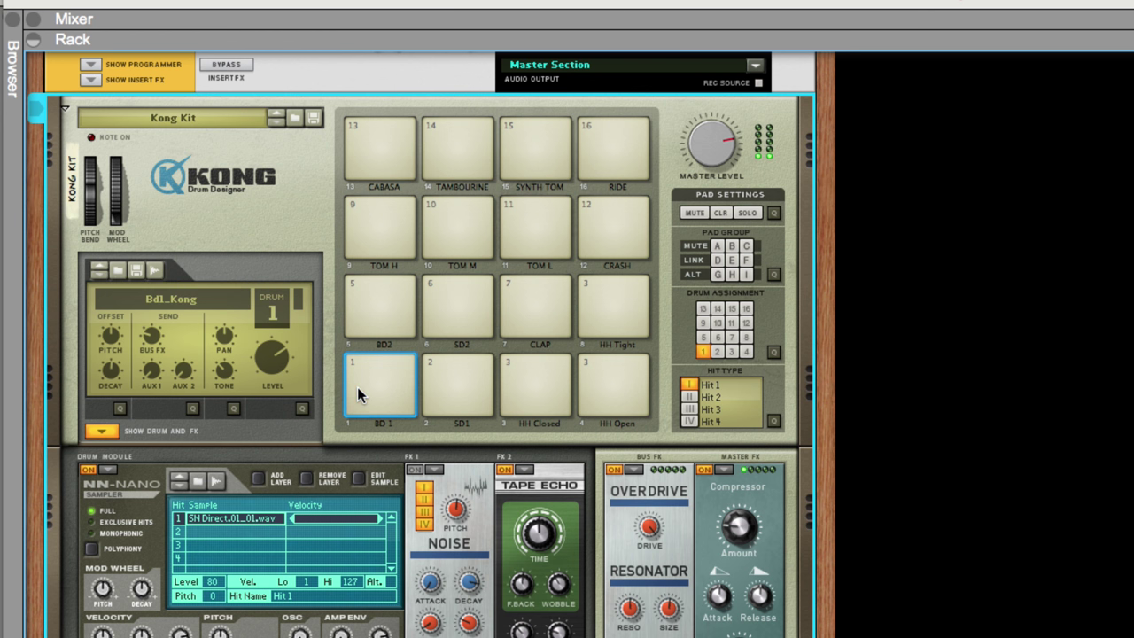
pyautogui.click(124, 478)
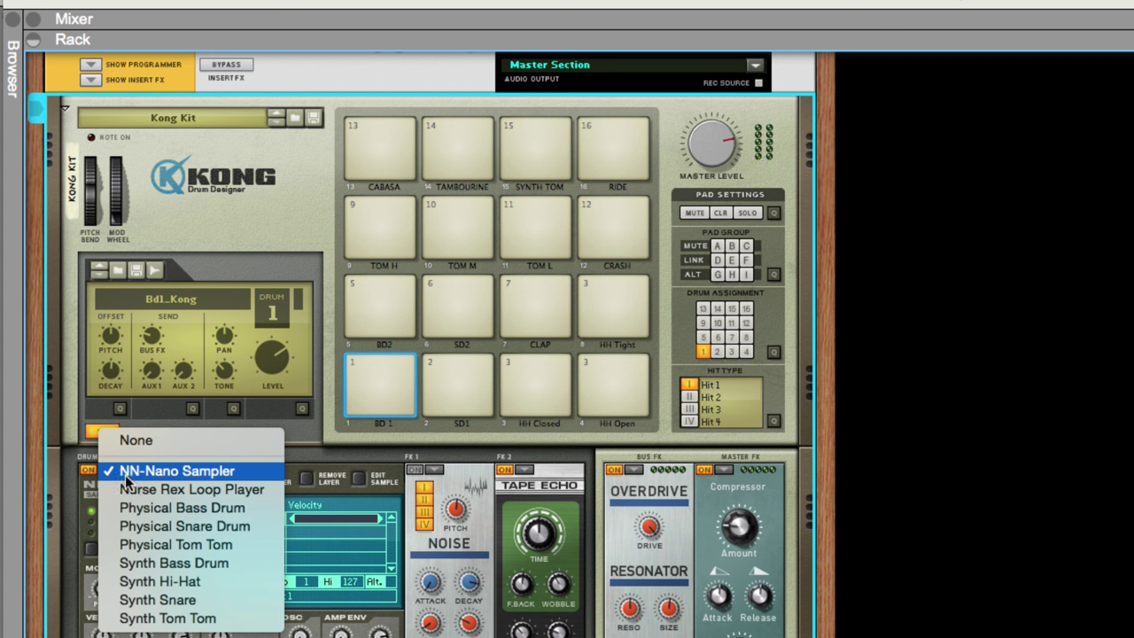
pyautogui.click(178, 508)
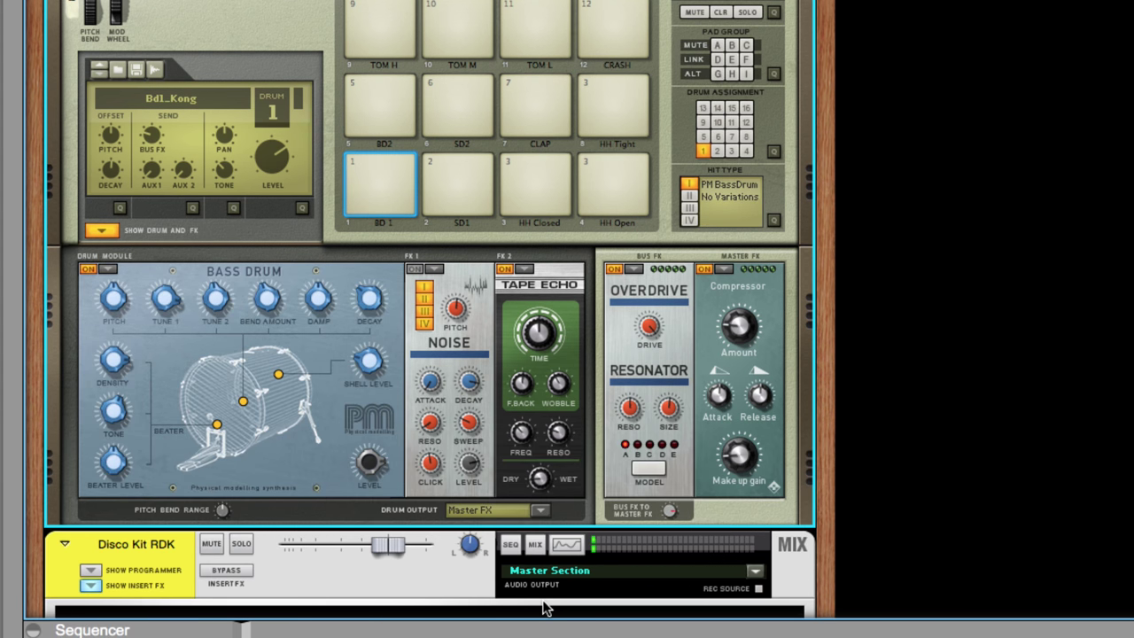
# Move the source of Kong's Pad 1 Gate In cable from the Bass Guitar's LFO 1 to the first SubTractor's LFO 1 output
pyautogui.scroll(-15, 544, 608)
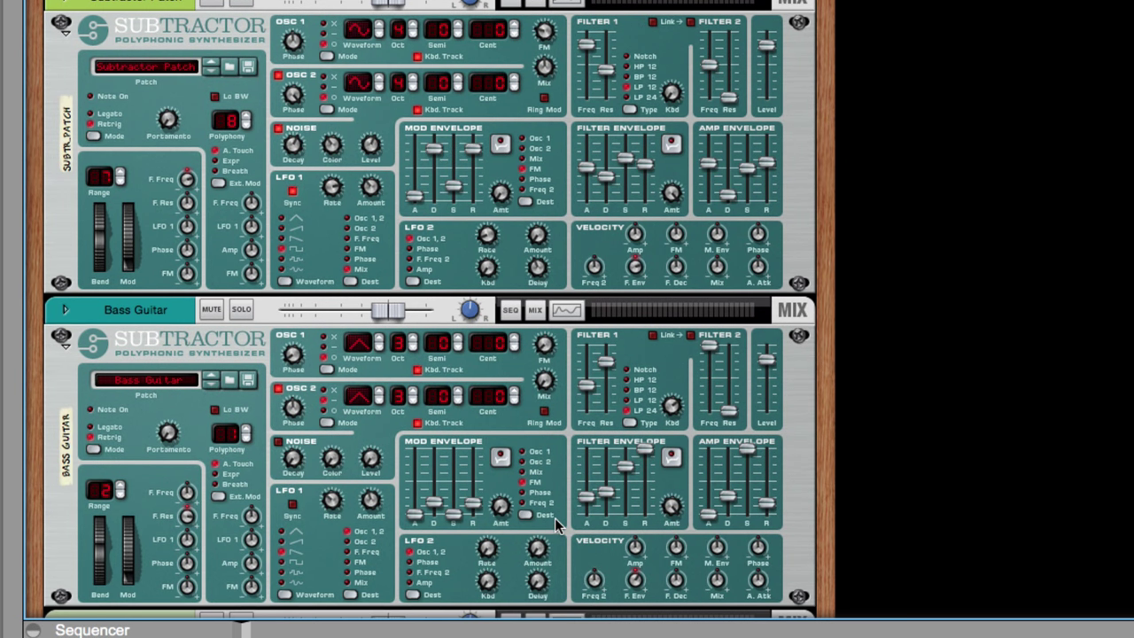
pyautogui.scroll(-4, 557, 524)
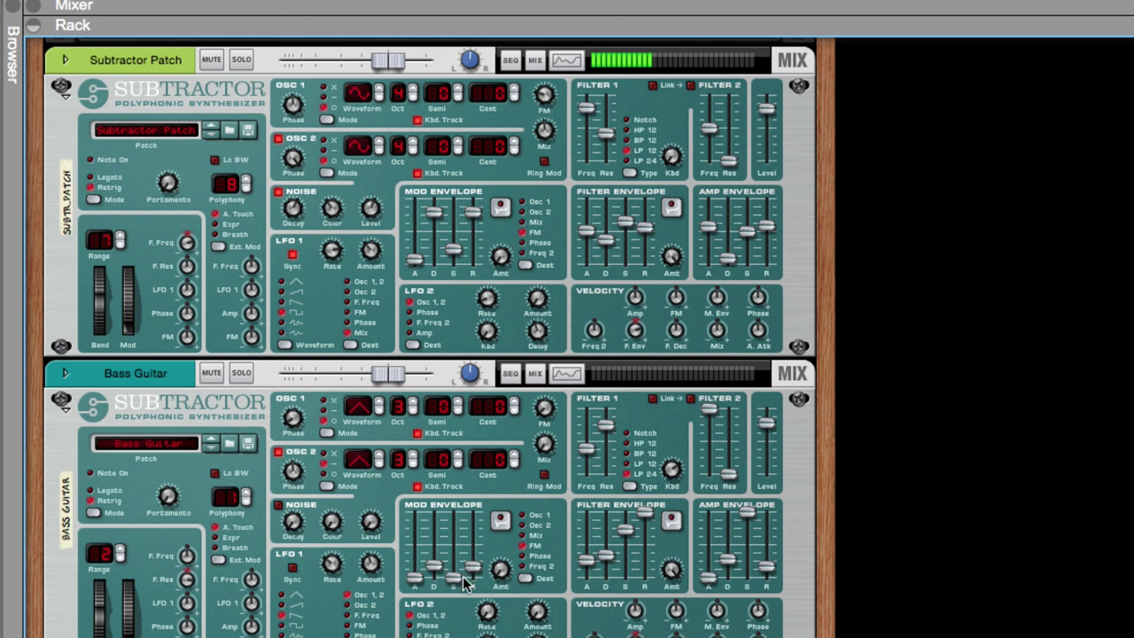
pyautogui.press('Tab')
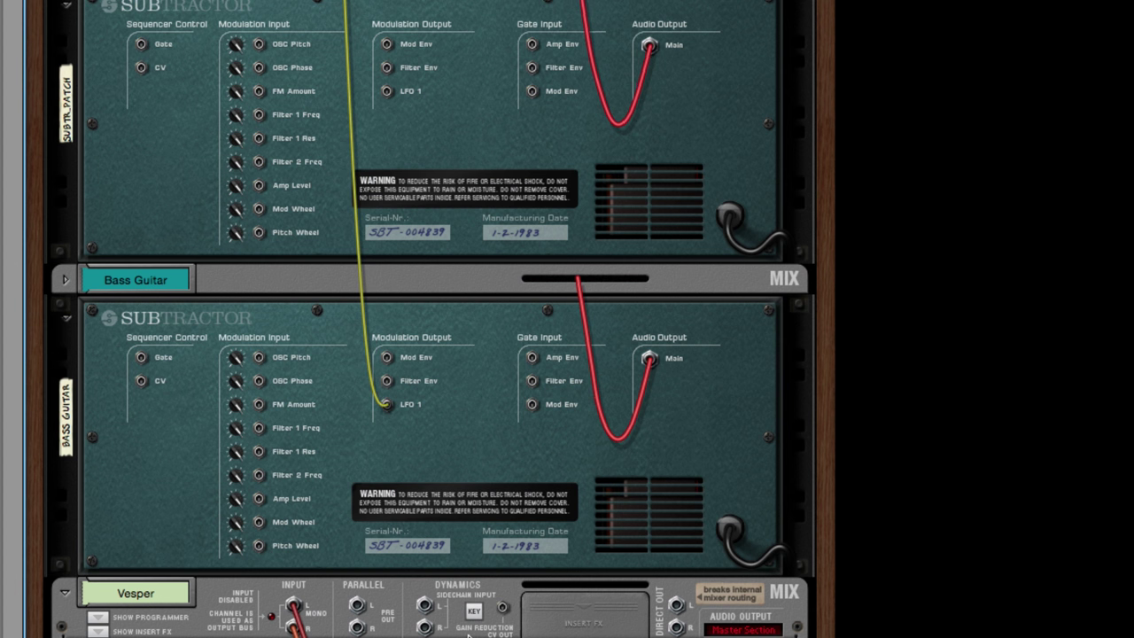
pyautogui.moveTo(390, 403); pyautogui.dragTo(386, 97)
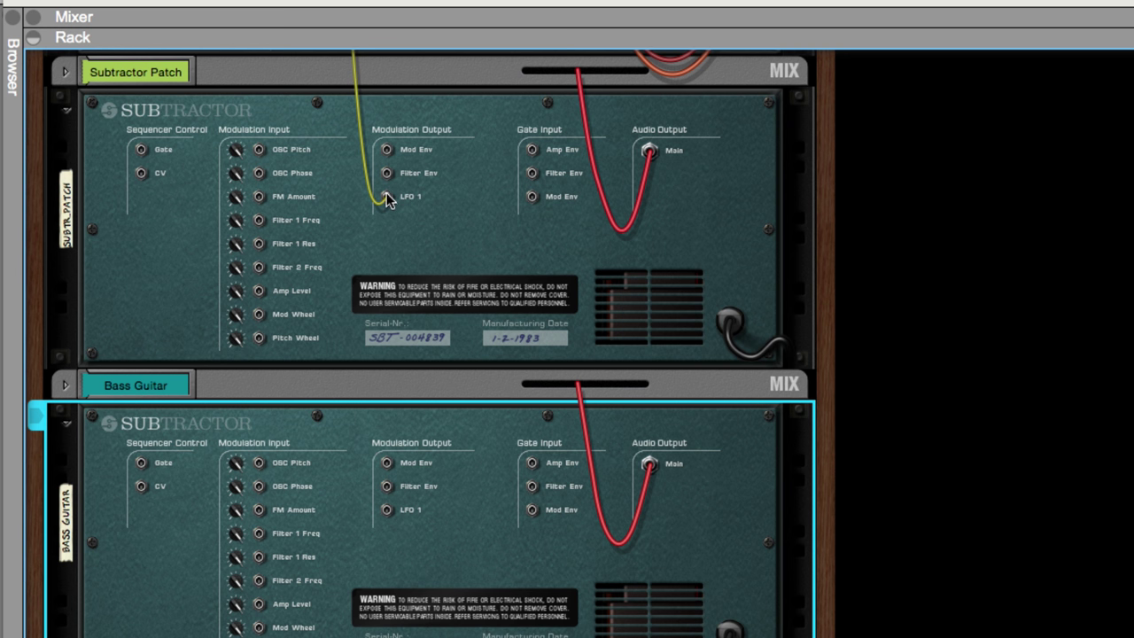
# Try Kong's gate cable on the first SubTractor's Filter Env output before returning it to LFO 1, and dim the rack cables
pyautogui.moveTo(388, 197); pyautogui.dragTo(387, 174)
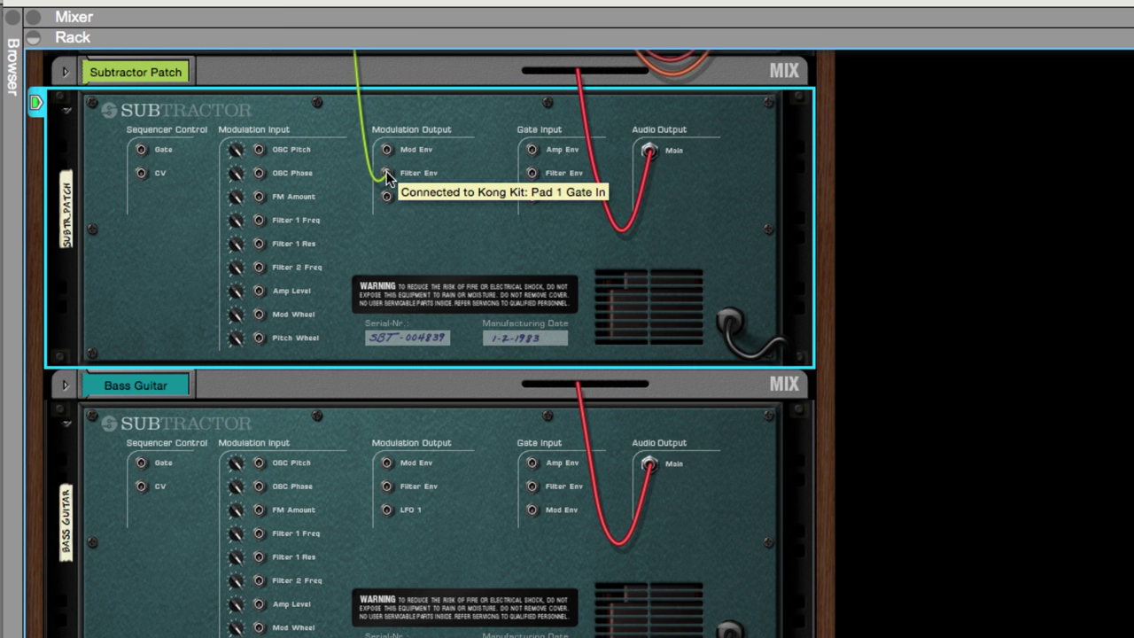
pyautogui.moveTo(386, 173); pyautogui.dragTo(386, 200)
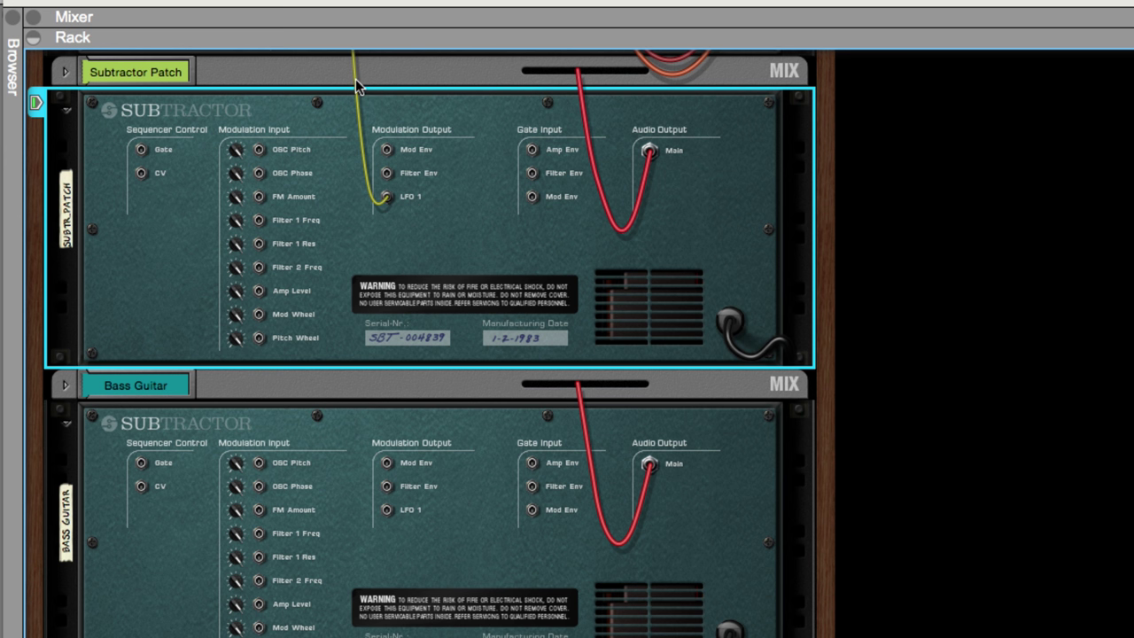
pyautogui.press('k')
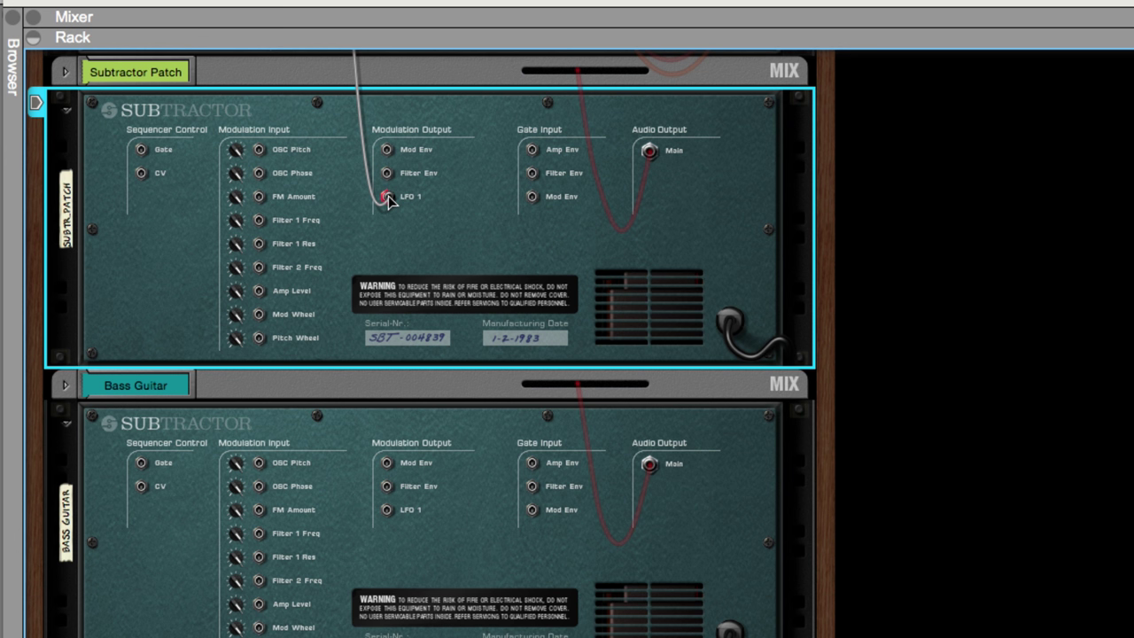
# Reconnect Kong's gate cable to the first SubTractor's LFO 1 output and set that SubTractor's LFO 1 destination to Osc 2
pyautogui.moveTo(388, 198); pyautogui.dragTo(404, 169)
pyautogui.moveTo(285, 167); pyautogui.dragTo(386, 196)
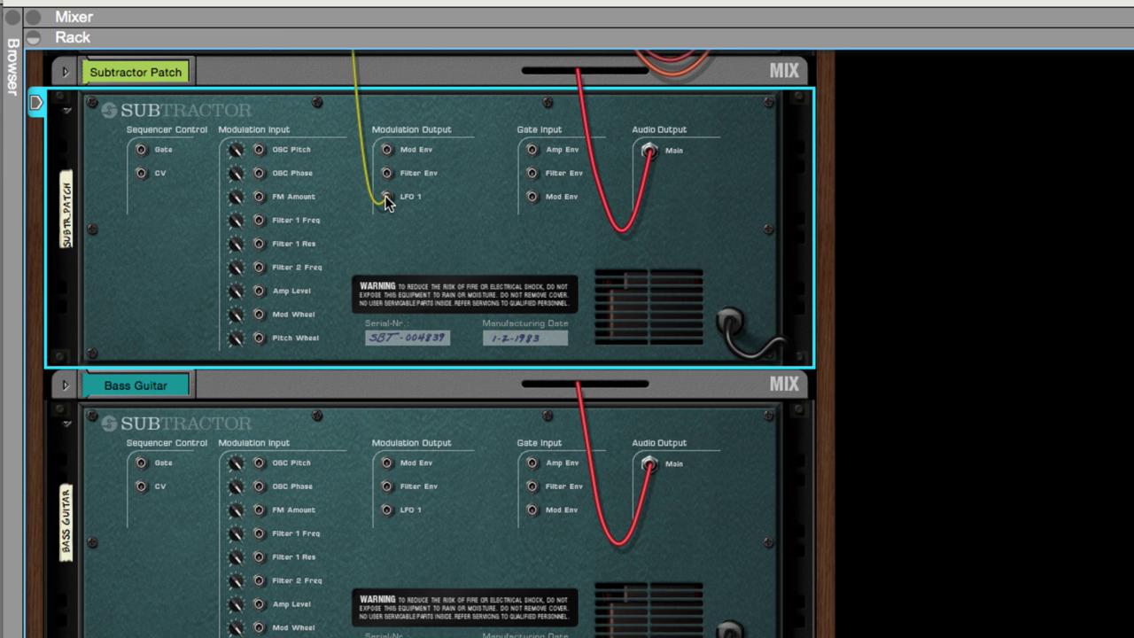
pyautogui.moveTo(386, 202)
pyautogui.press('Tab')
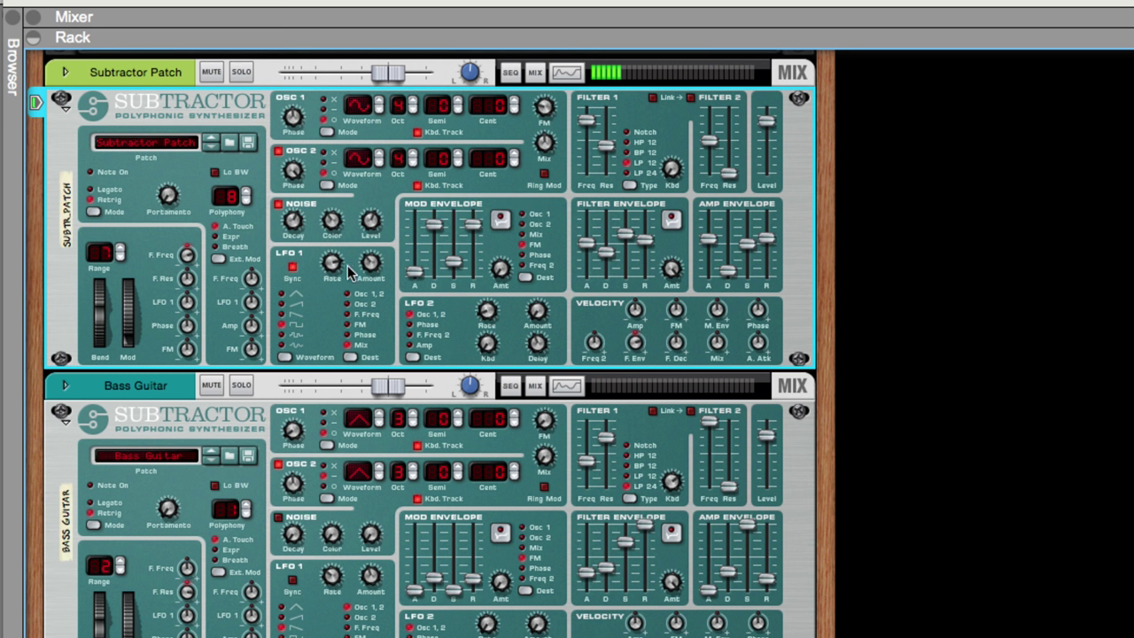
pyautogui.click(293, 267)
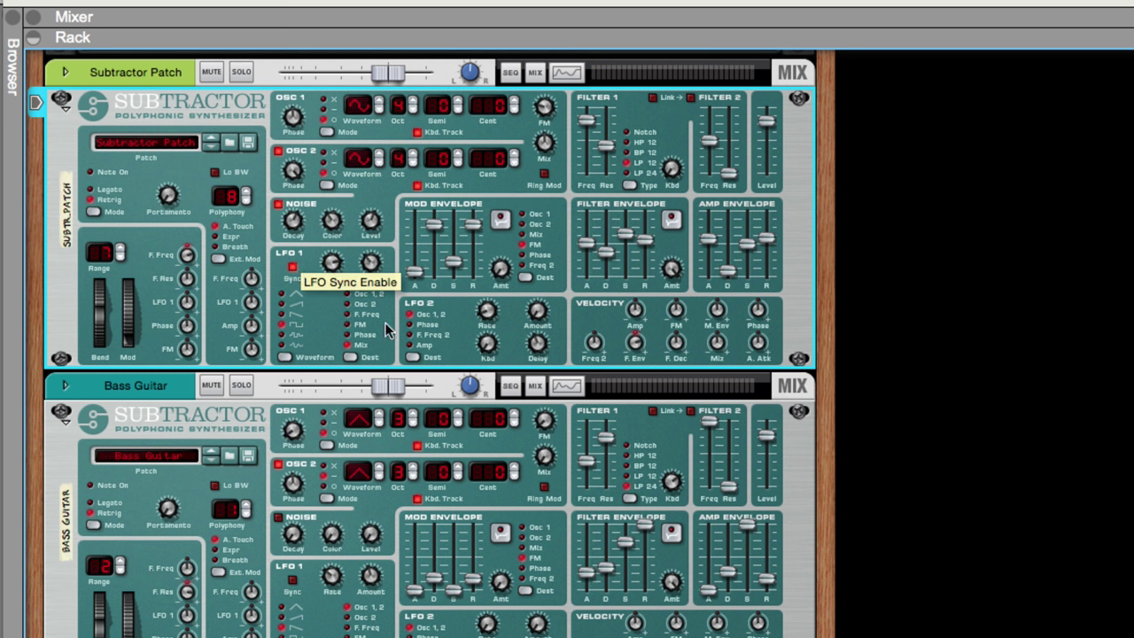
pyautogui.moveTo(371, 262); pyautogui.dragTo(371, 292)
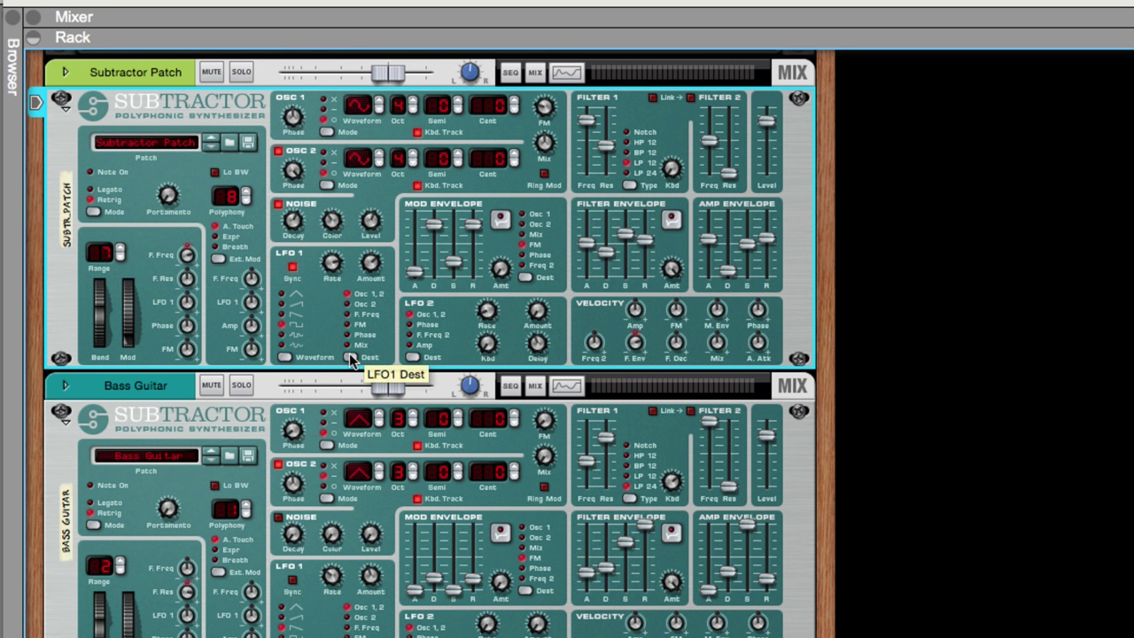
# Move Kong's gate cable to the first SubTractor's Filter Env output and set its filter envelope attack to 37
pyautogui.press('Tab')
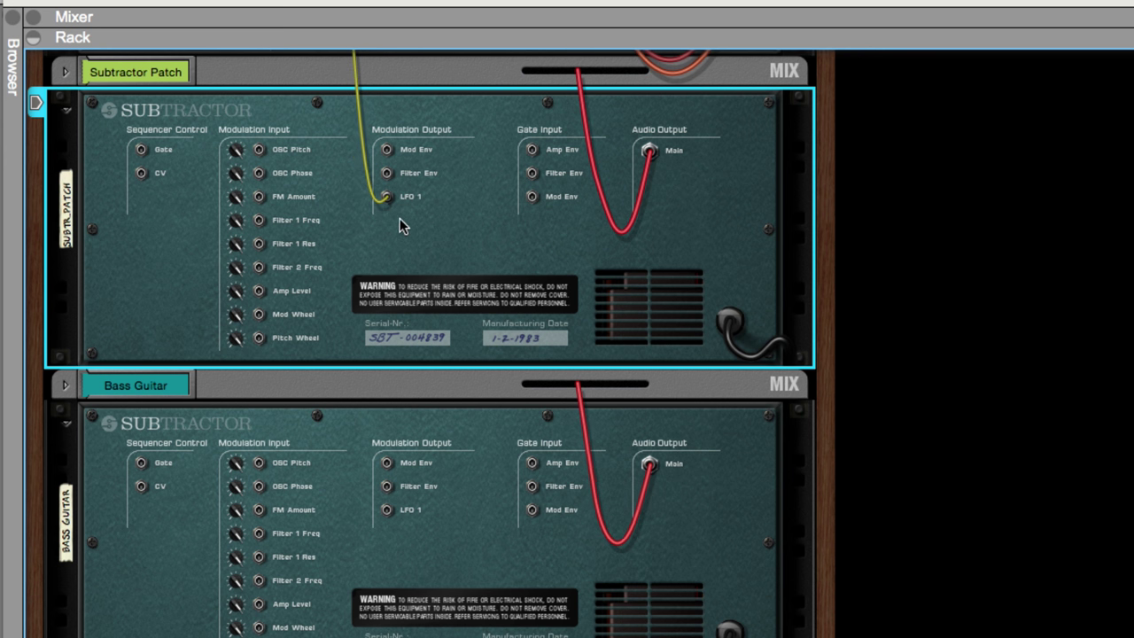
pyautogui.moveTo(386, 196); pyautogui.dragTo(386, 173)
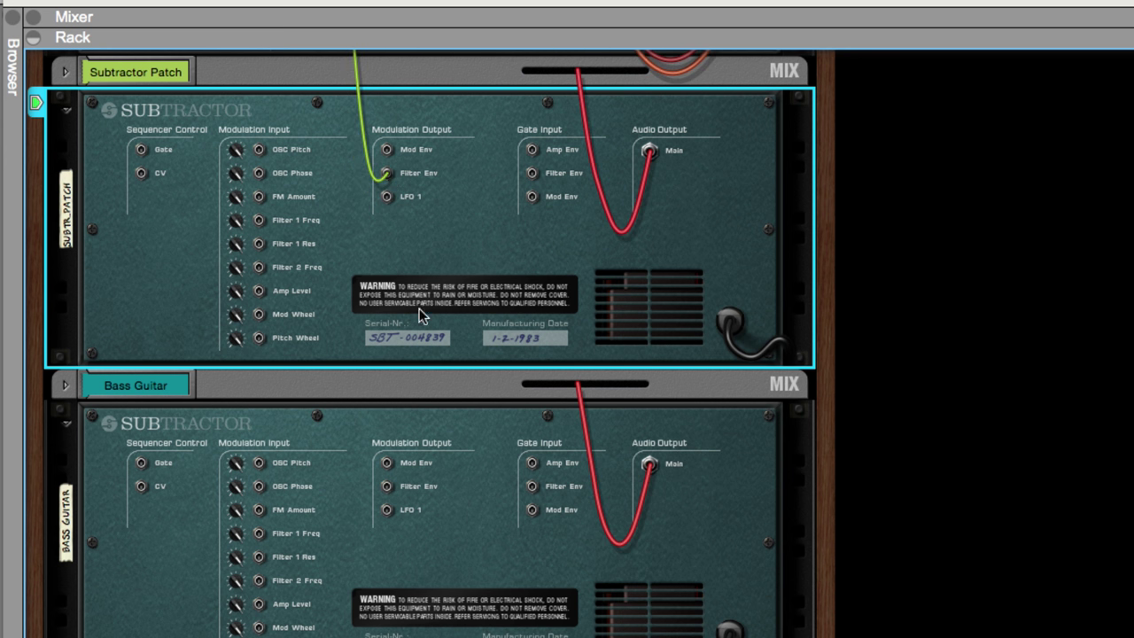
pyautogui.press('Tab')
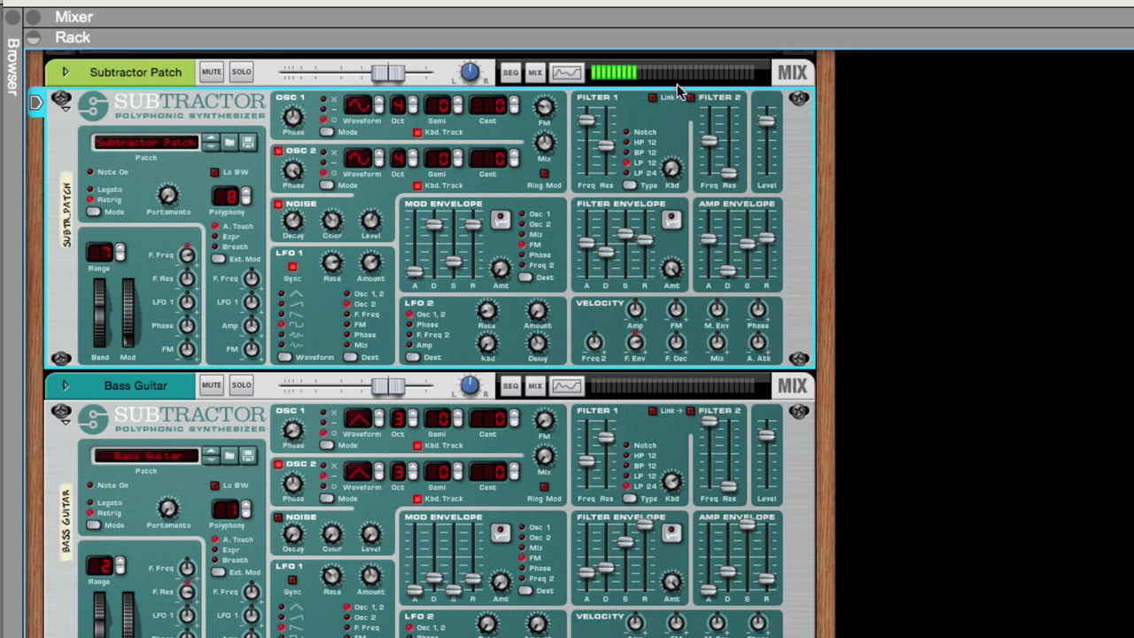
pyautogui.moveTo(671, 268); pyautogui.dragTo(672, 282)
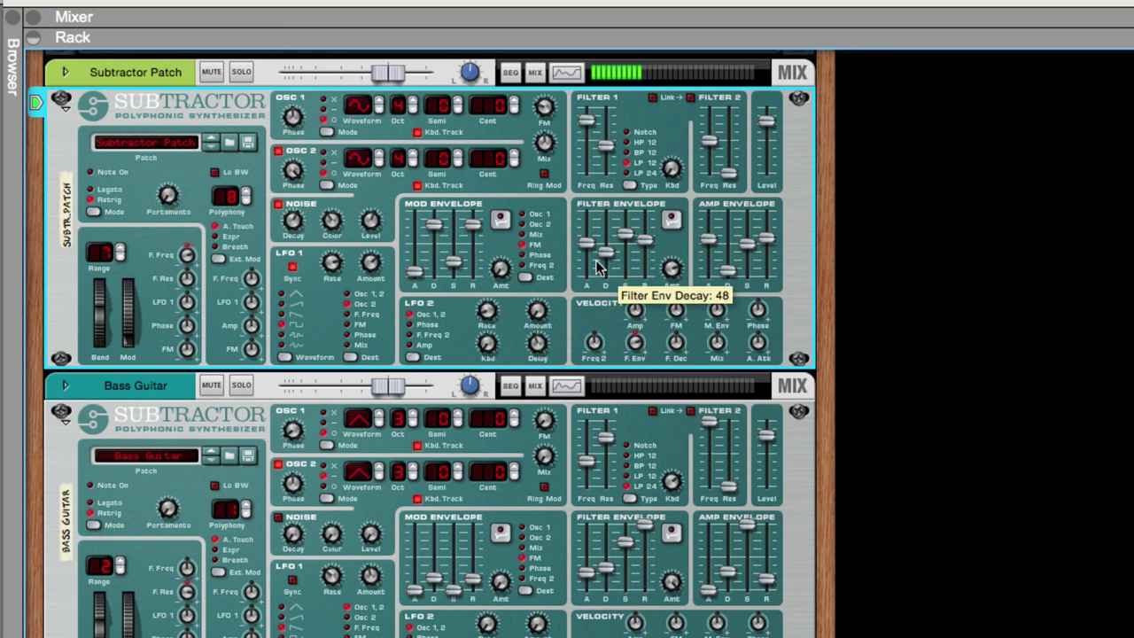
pyautogui.moveTo(585, 244)
pyautogui.mouseDown()
pyautogui.moveTo(578, 207)
pyautogui.moveTo(598, 261)
pyautogui.mouseUp()
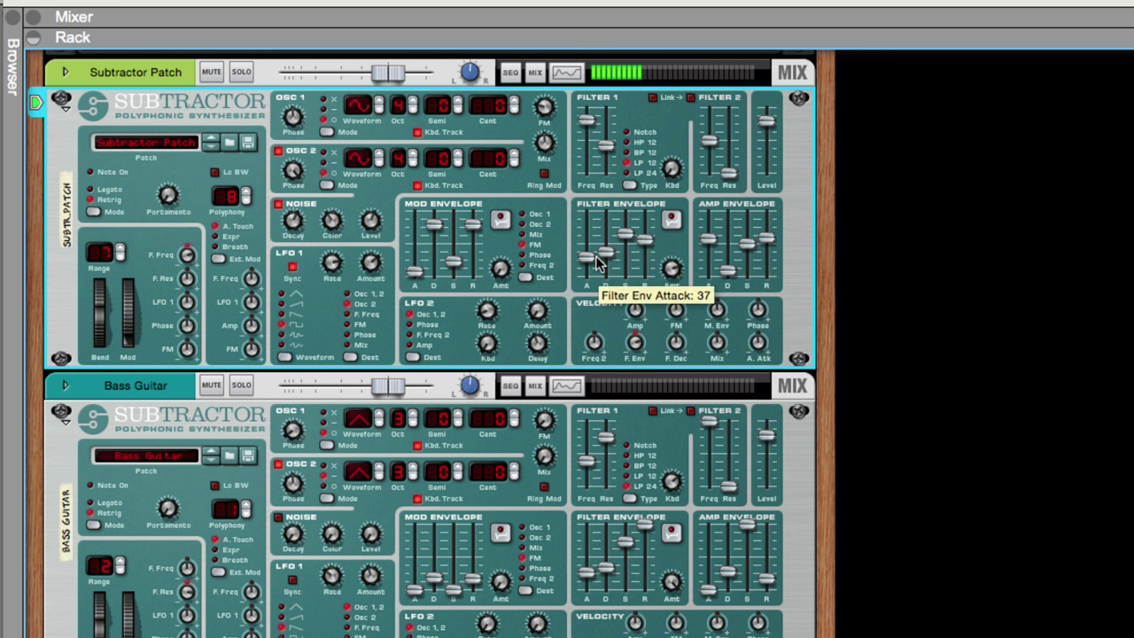
# Connect the first SubTractor's LFO 1 output to Kong's Volume modulation input
pyautogui.press('Tab')
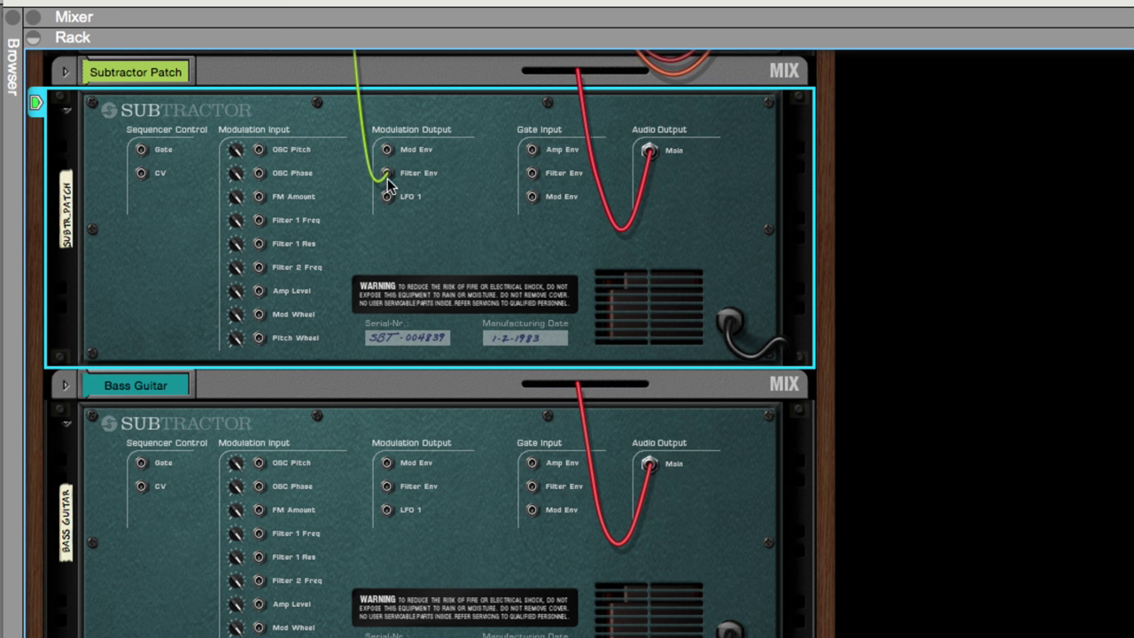
pyautogui.moveTo(527, 5)
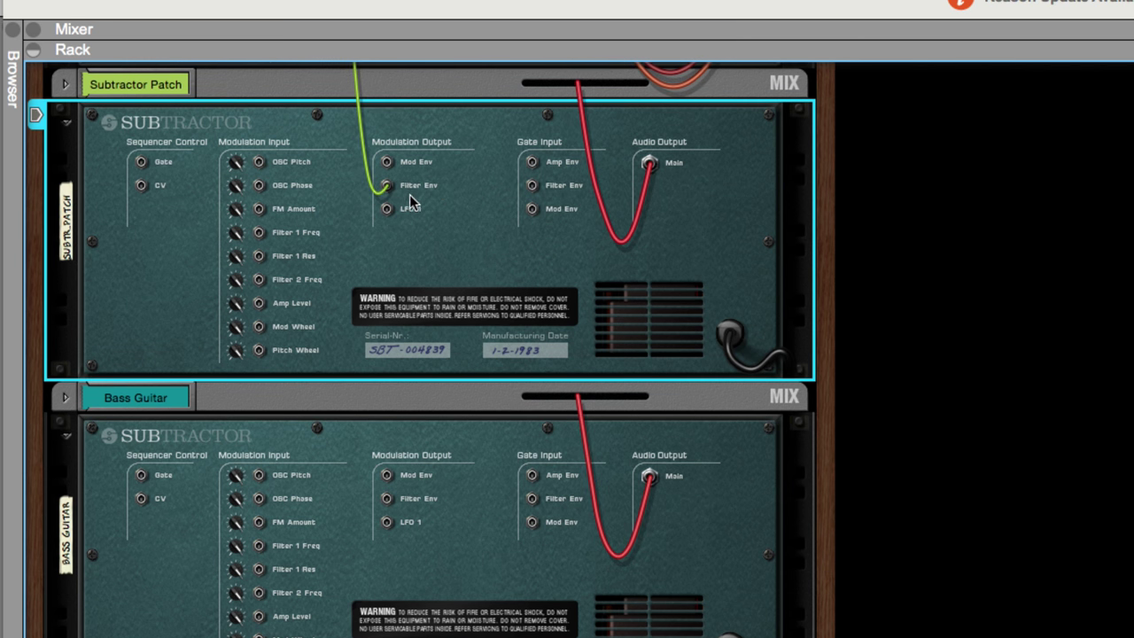
pyautogui.moveTo(393, 214); pyautogui.dragTo(391, 217)
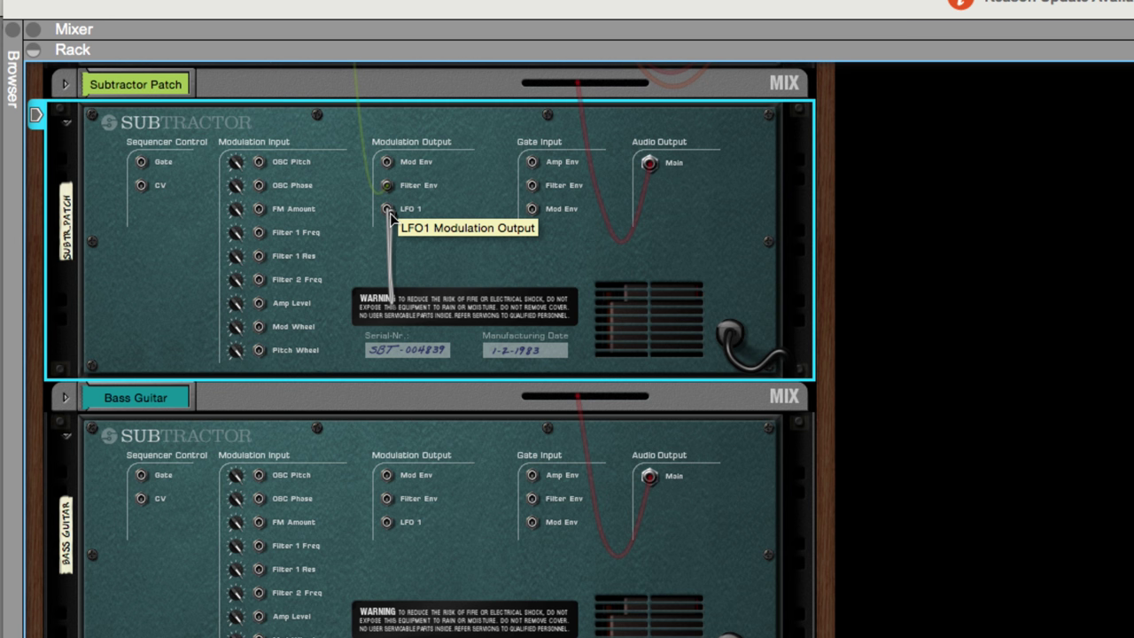
pyautogui.moveTo(391, 217); pyautogui.dragTo(178, 379)
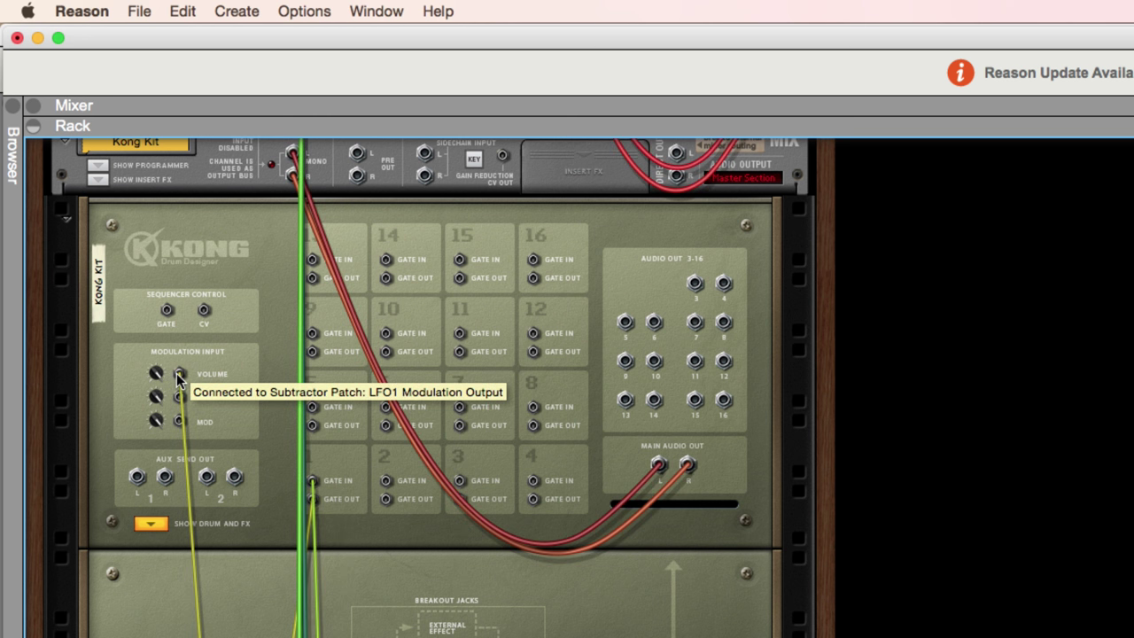
# Disconnect the LFO 1 cable from Kong's Volume modulation input and show the programmer of the Disco Kit RDK mix channel
pyautogui.click(180, 376)
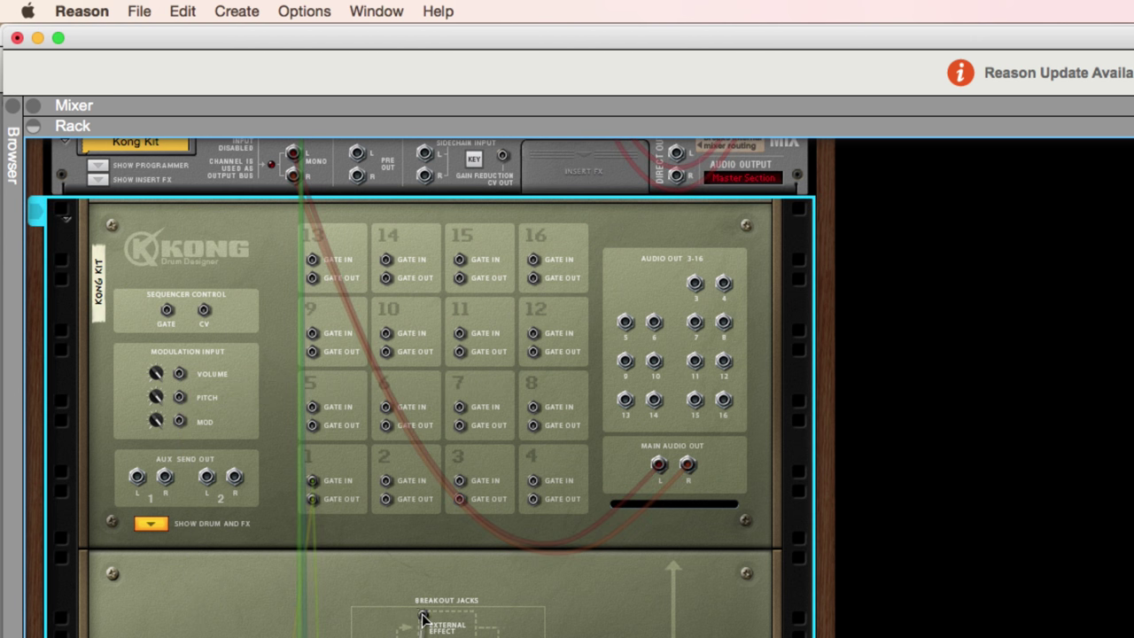
pyautogui.scroll(-8, 476, 546)
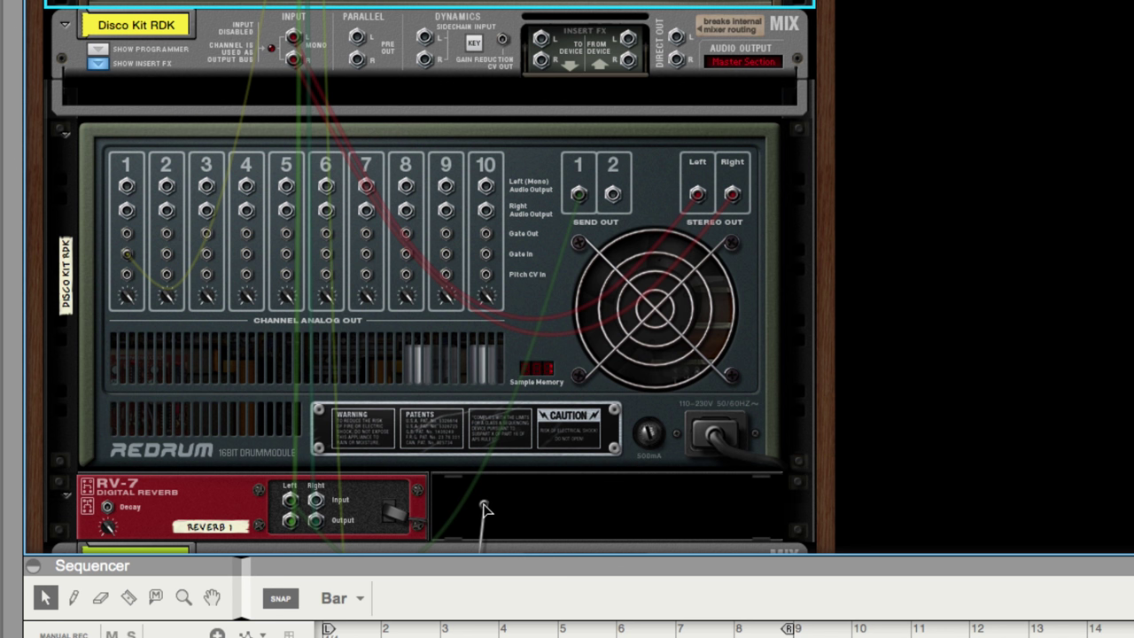
pyautogui.moveTo(484, 508); pyautogui.dragTo(443, 225)
pyautogui.click(155, 183)
pyautogui.click(106, 187)
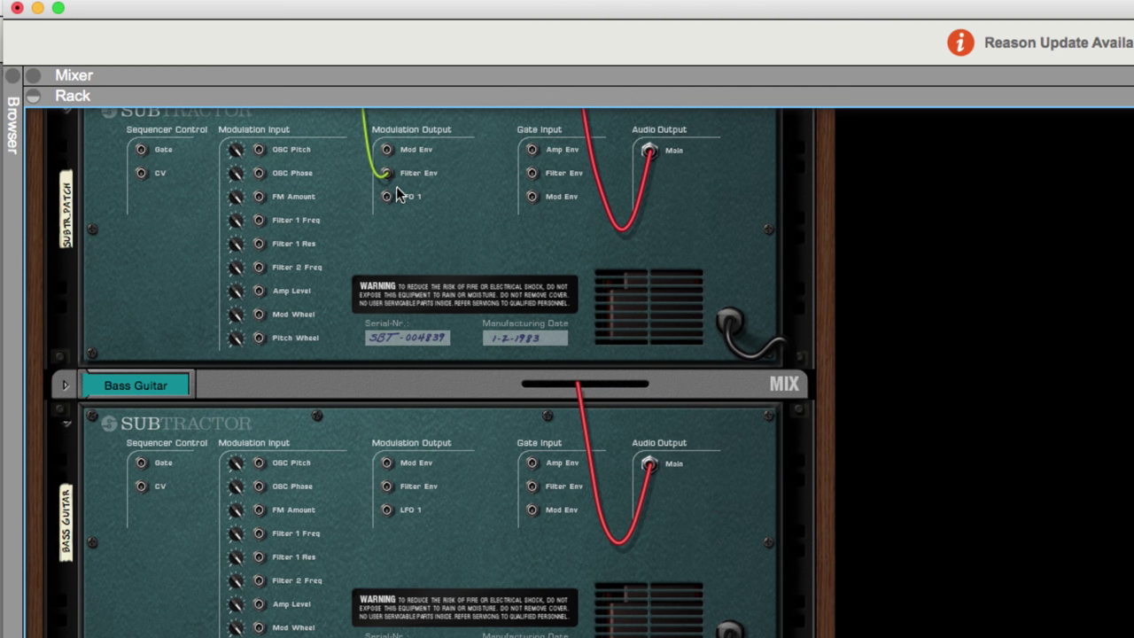
# Connect the first SubTractor's LFO 1 output to the Level CV In of the Disco Kit RDK mix channel
pyautogui.scroll(3, 395, 193)
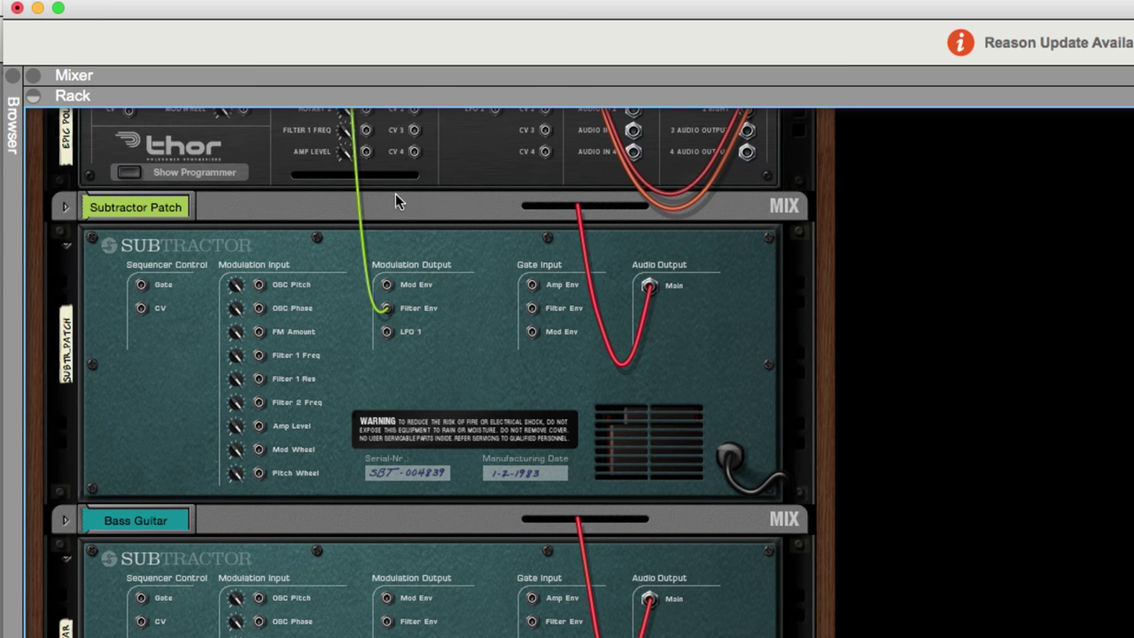
pyautogui.click(390, 336)
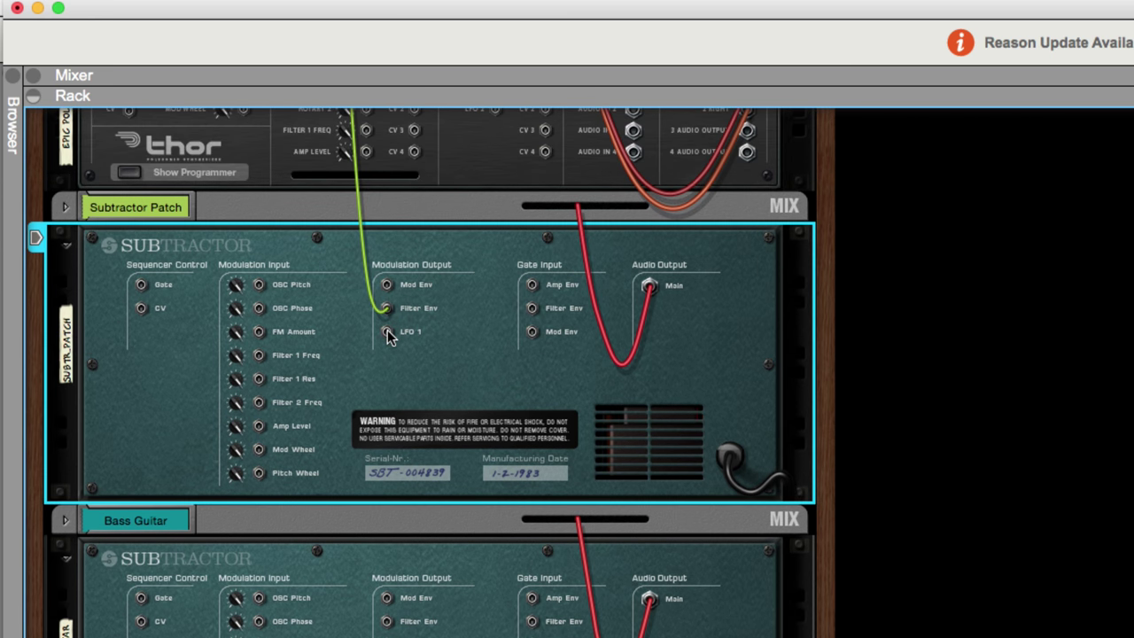
pyautogui.moveTo(387, 337); pyautogui.dragTo(690, 328)
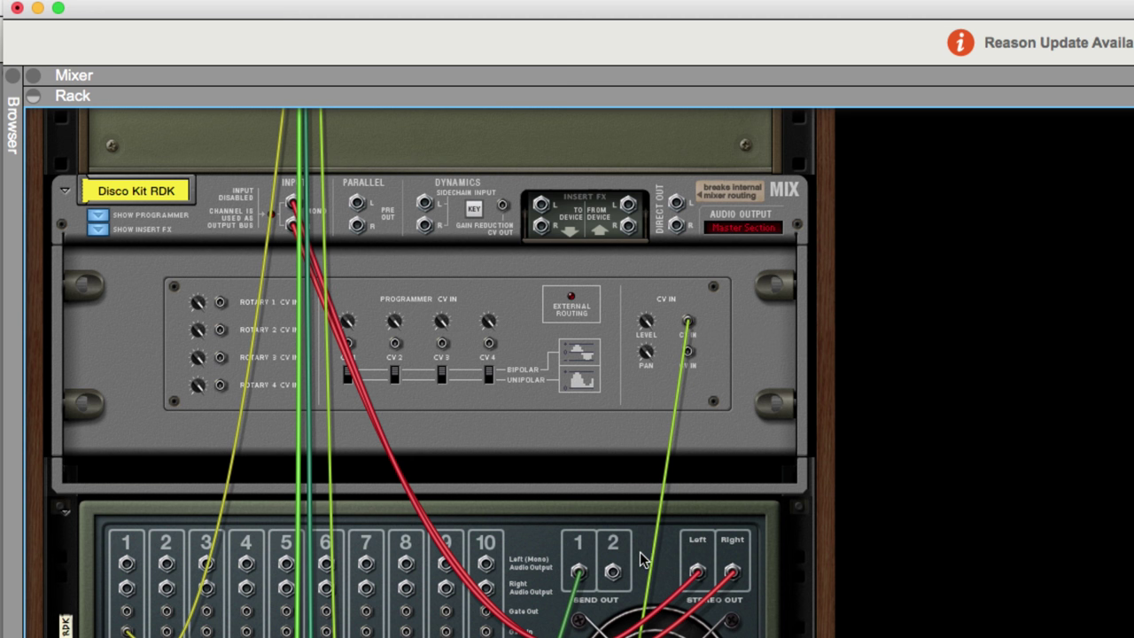
pyautogui.scroll(-10, 640, 539)
pyautogui.scroll(10, 640, 540)
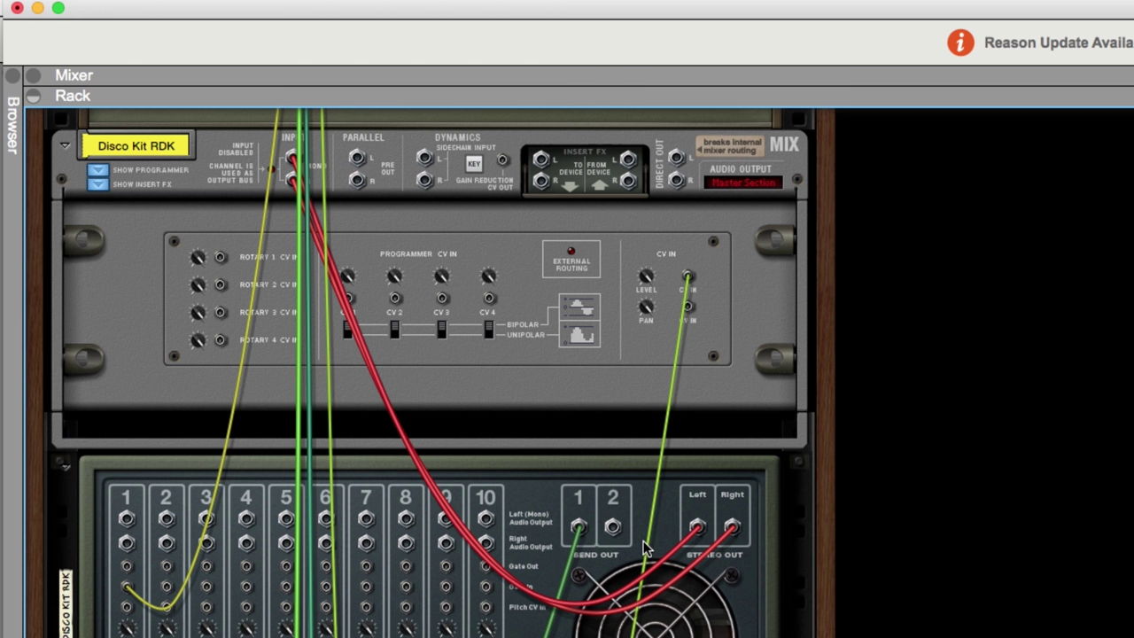
# Disconnect Kong's gate cable from the first SubTractor's Filter Env output and flip the rack to its front side
pyautogui.scroll(-8, 644, 547)
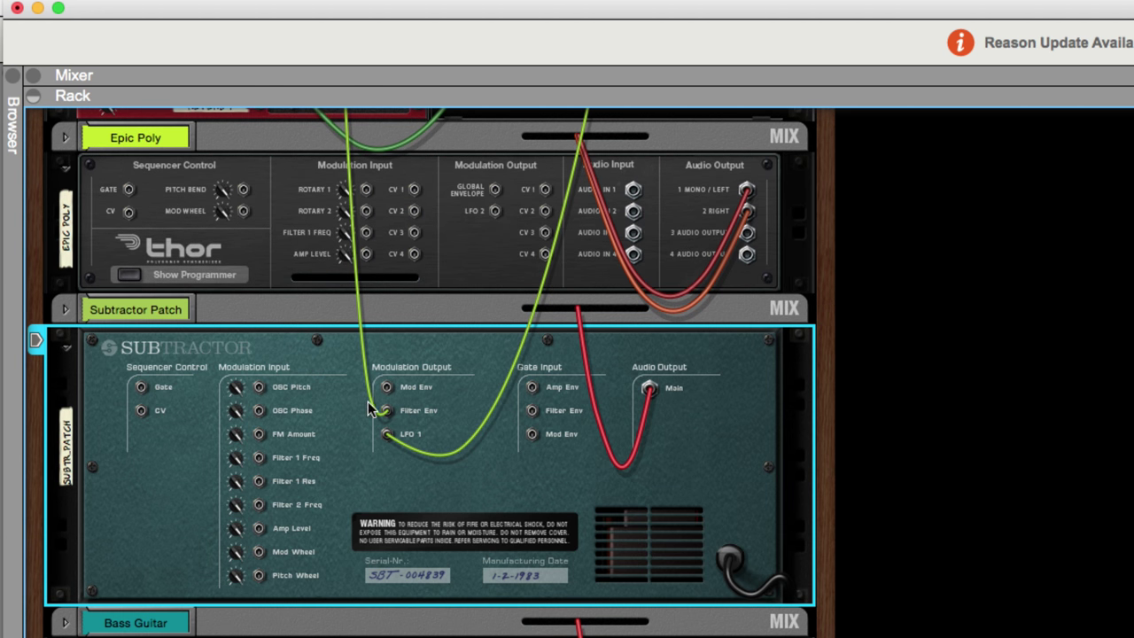
pyautogui.moveTo(387, 412); pyautogui.dragTo(400, 437)
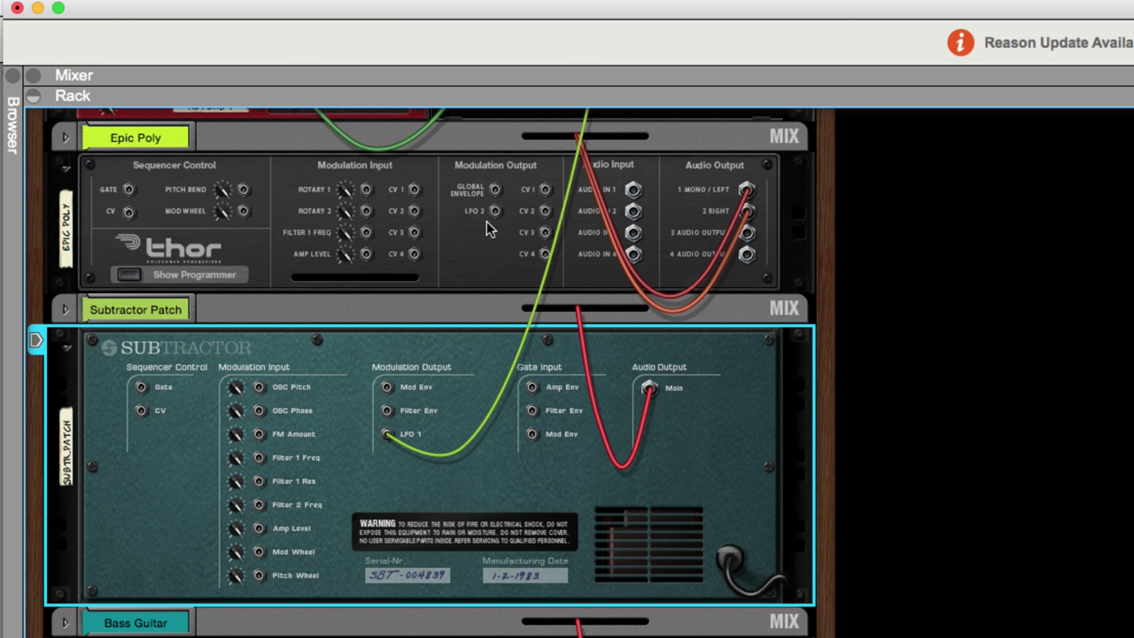
pyautogui.press('Tab')
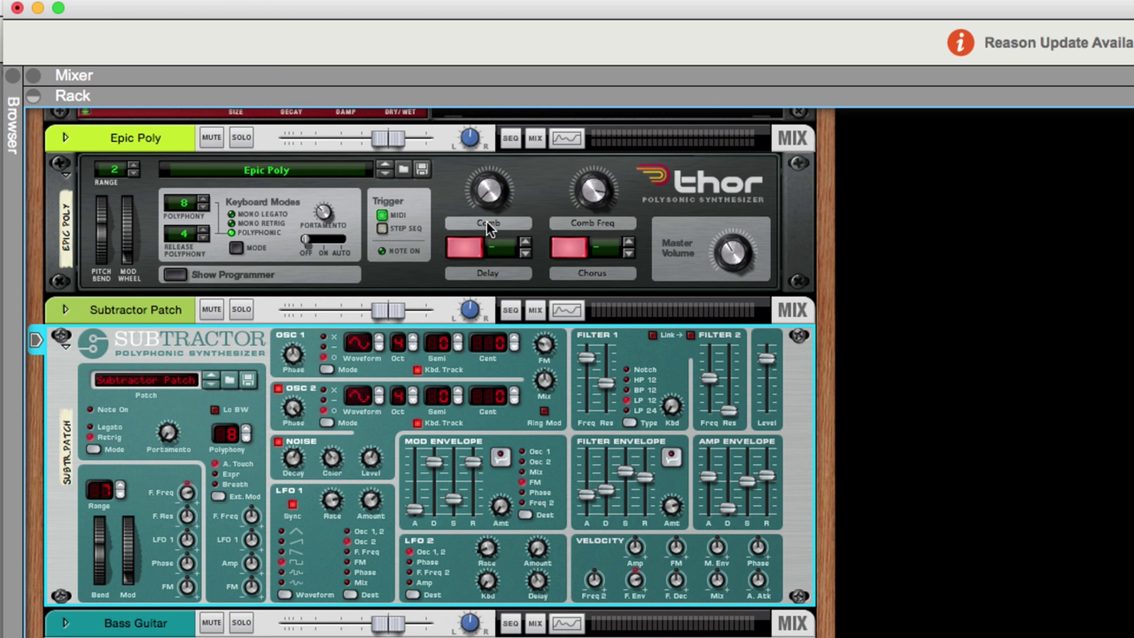
pyautogui.scroll(-15, 636, 288)
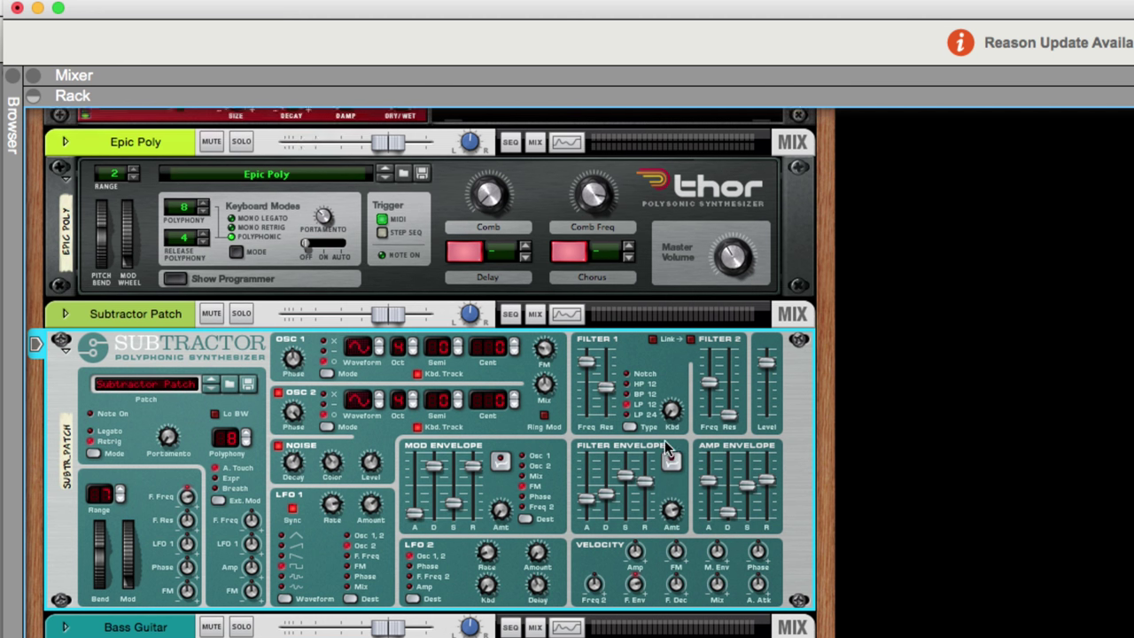
# Return to the rear of the rack and try adjusting the Level CV In amount on the Disco Kit RDK mix channel
pyautogui.press('Tab')
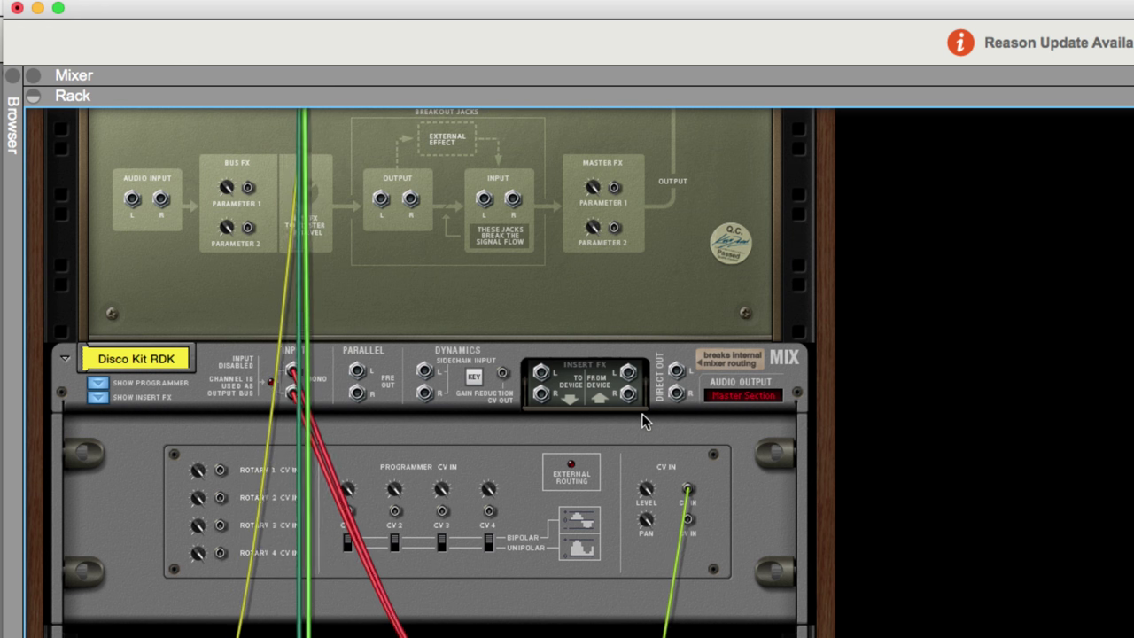
pyautogui.scroll(-3, 641, 413)
pyautogui.click(655, 443)
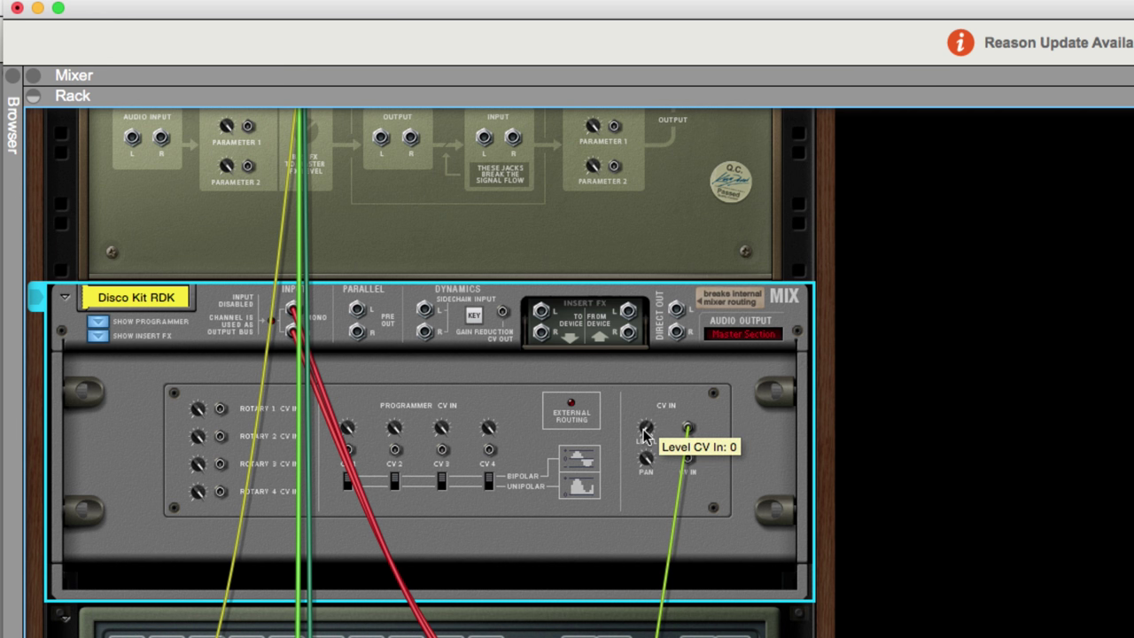
pyautogui.moveTo(643, 431); pyautogui.dragTo(644, 413)
# Try the LFO 1 cable on the Disco Kit RDK channel's Pan CV In and undo the move
pyautogui.moveTo(642, 411); pyautogui.dragTo(687, 458)
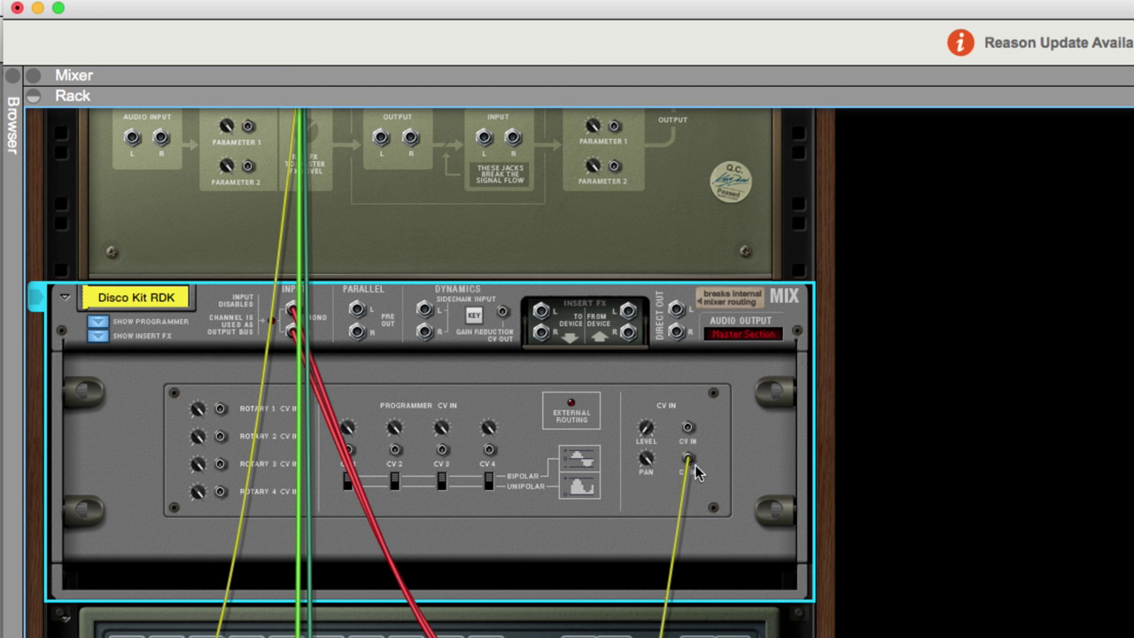
pyautogui.press('super+z')
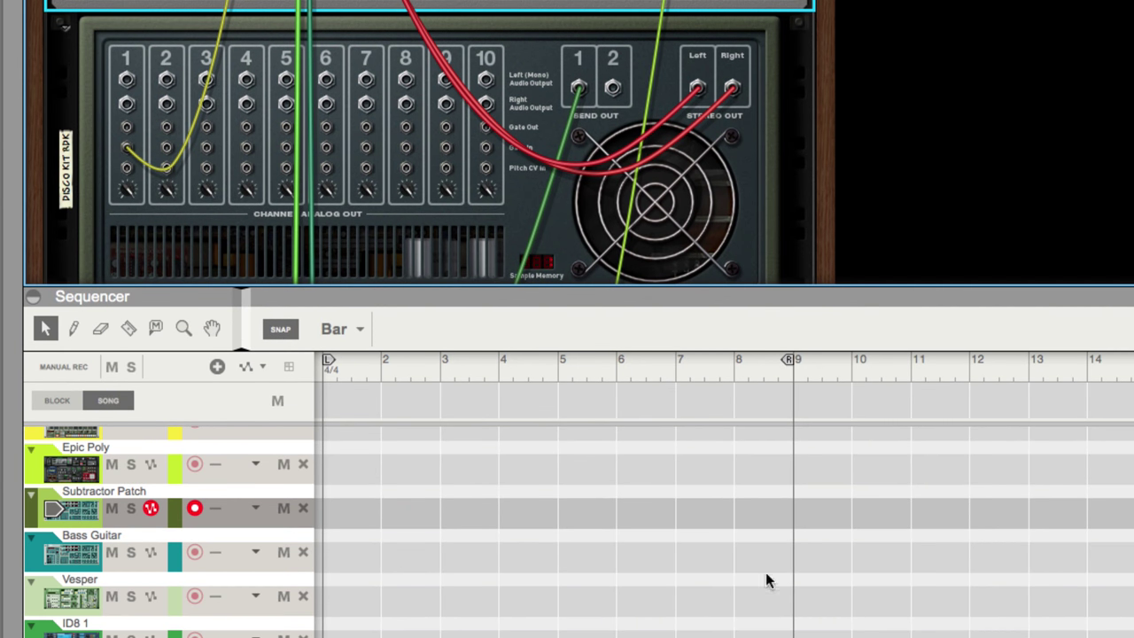
# Try the LFO 1 end of the Level CV cable at Redrum channel 1's gate jacks and return it to LFO 1
pyautogui.scroll(-10, 746, 128)
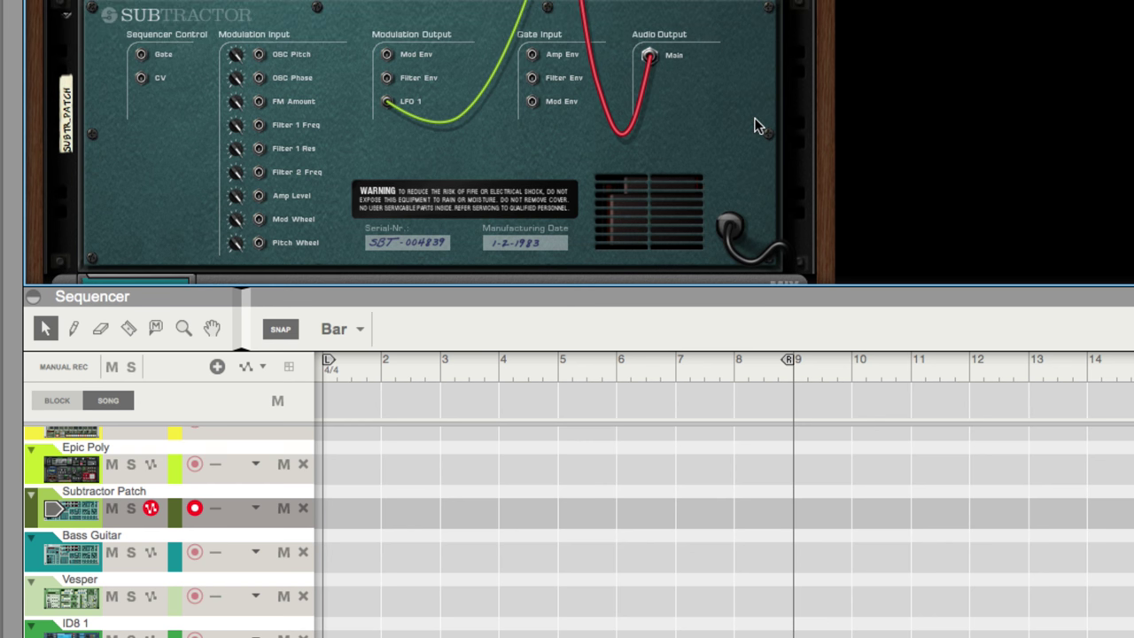
pyautogui.moveTo(387, 101)
pyautogui.mouseDown()
pyautogui.moveTo(390, 56)
pyautogui.moveTo(388, 102)
pyautogui.mouseUp()
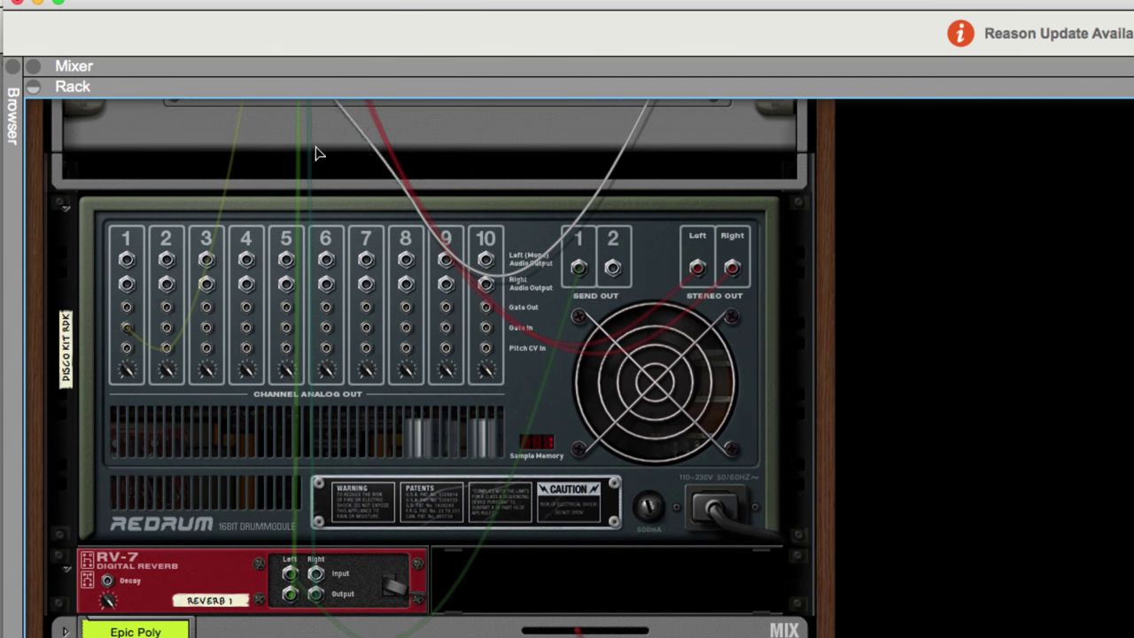
pyautogui.moveTo(319, 154); pyautogui.dragTo(126, 330)
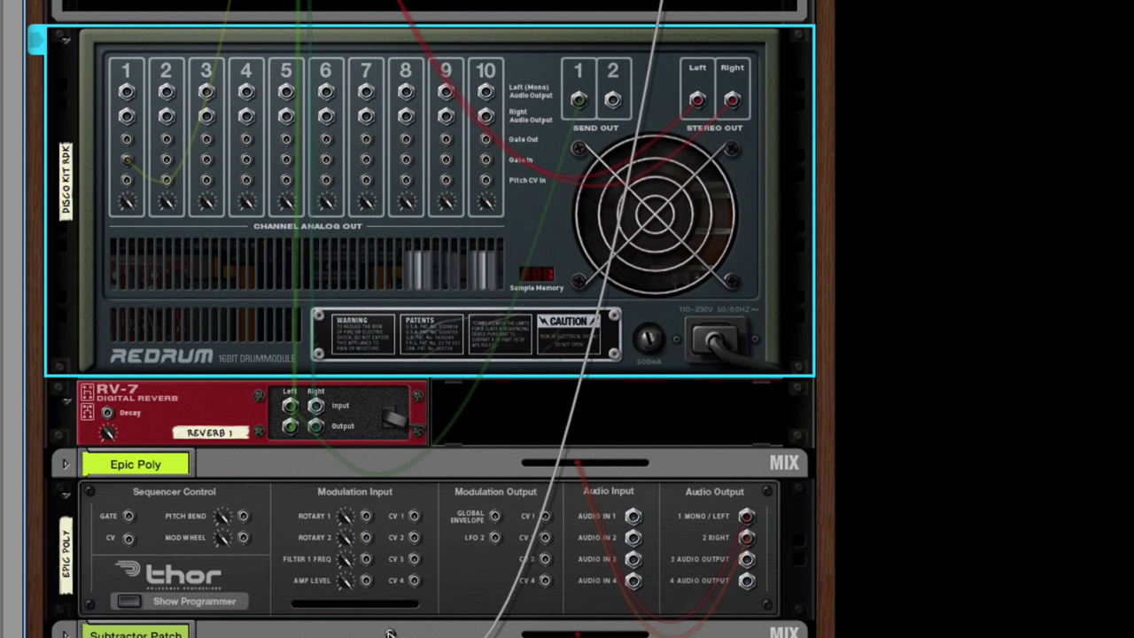
pyautogui.moveTo(390, 633); pyautogui.dragTo(386, 447)
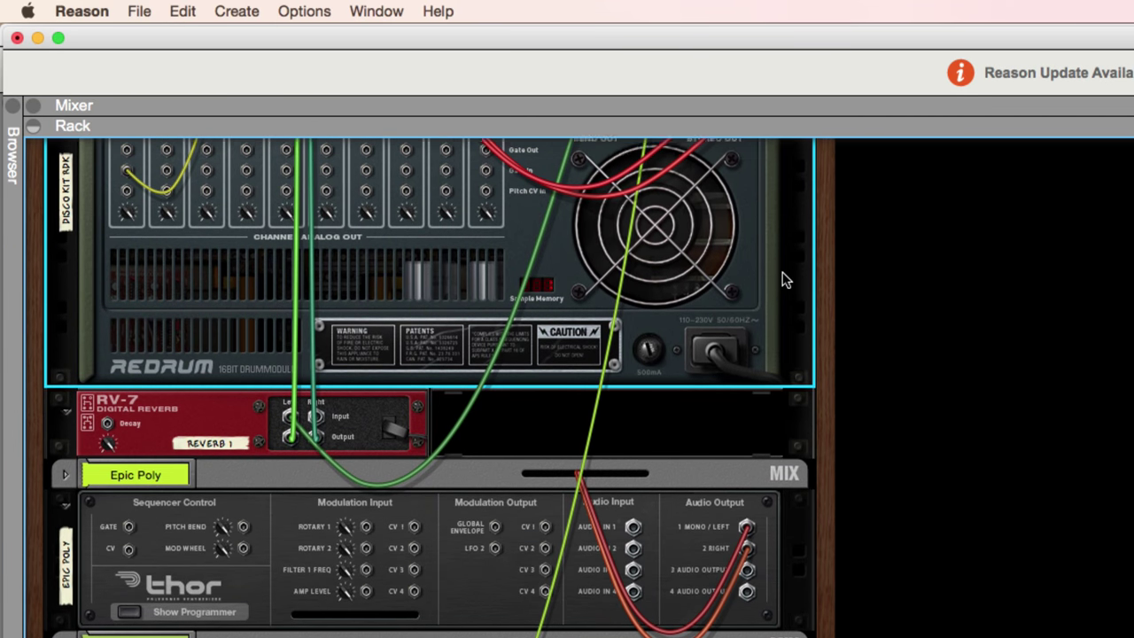
# Set the Level CV In amount on the Disco Kit RDK mix channel to 24
pyautogui.scroll(5, 783, 280)
pyautogui.scroll(-10, 778, 277)
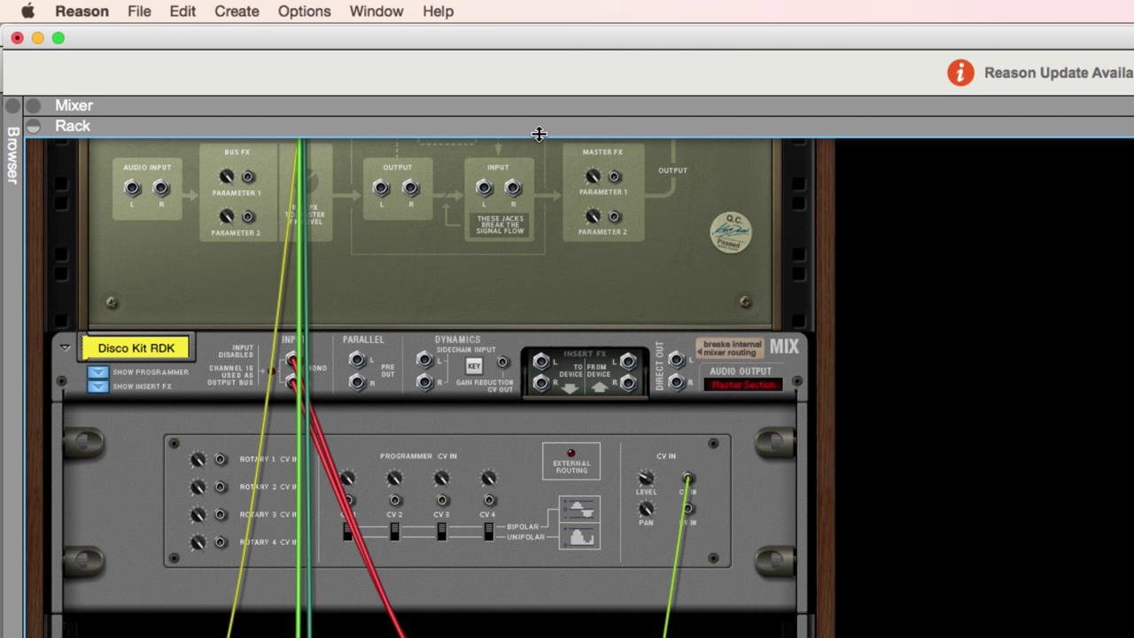
pyautogui.click(647, 486)
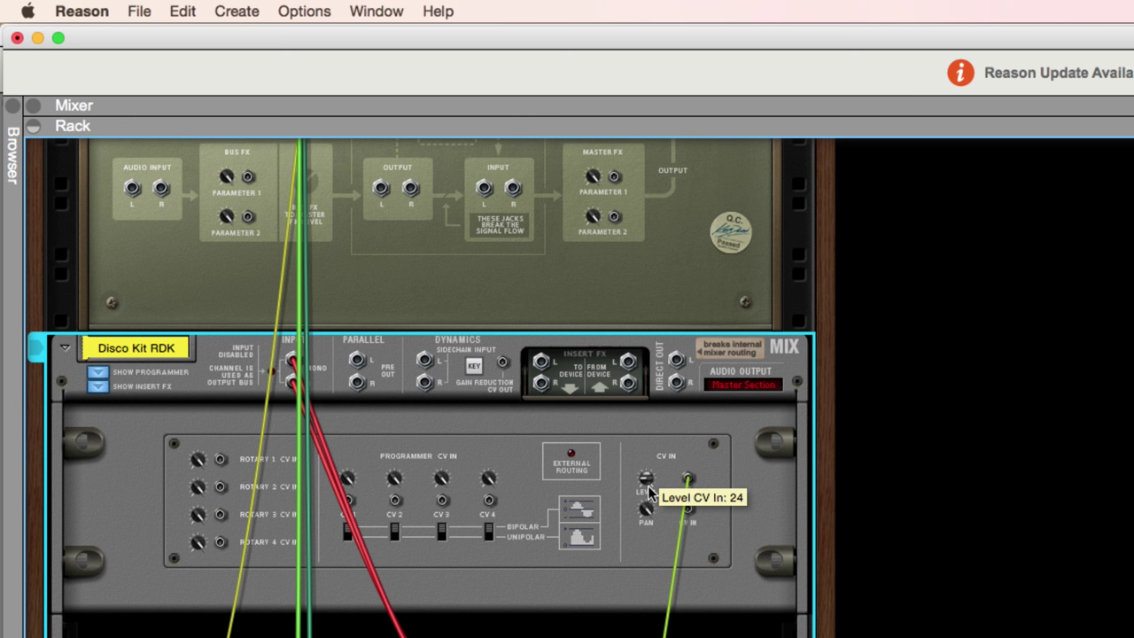
pyautogui.scroll(2, 647, 485)
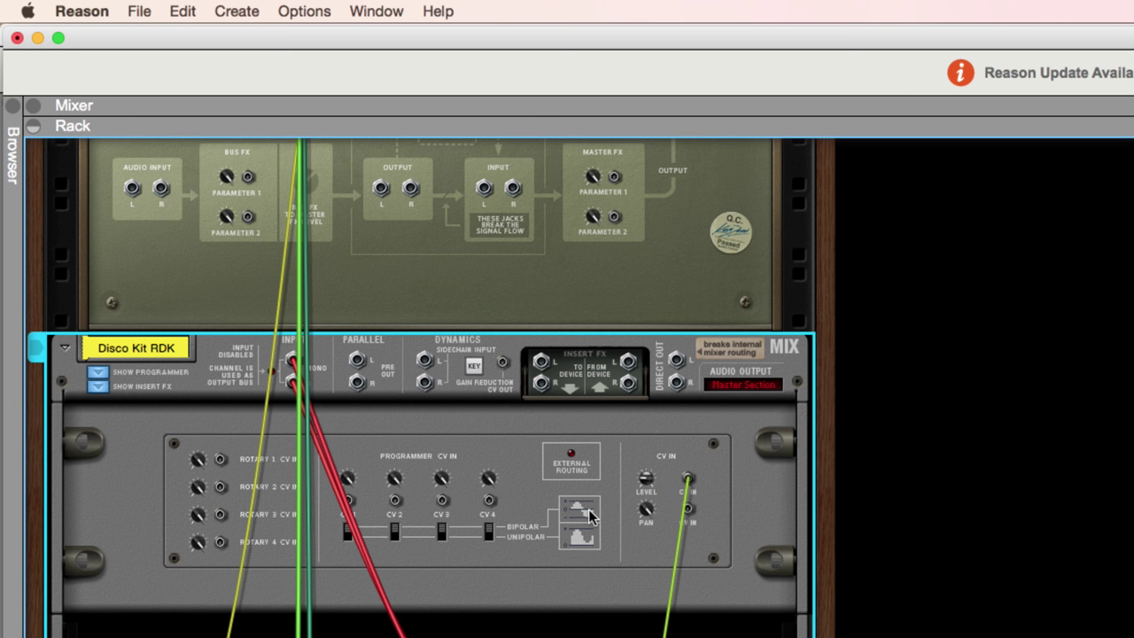
# Examine the instruments' rear panels down the rack, including the SubTractor modulation jacks, and the front panels down to the Malström
pyautogui.scroll(-10, 589, 517)
pyautogui.scroll(3, 588, 509)
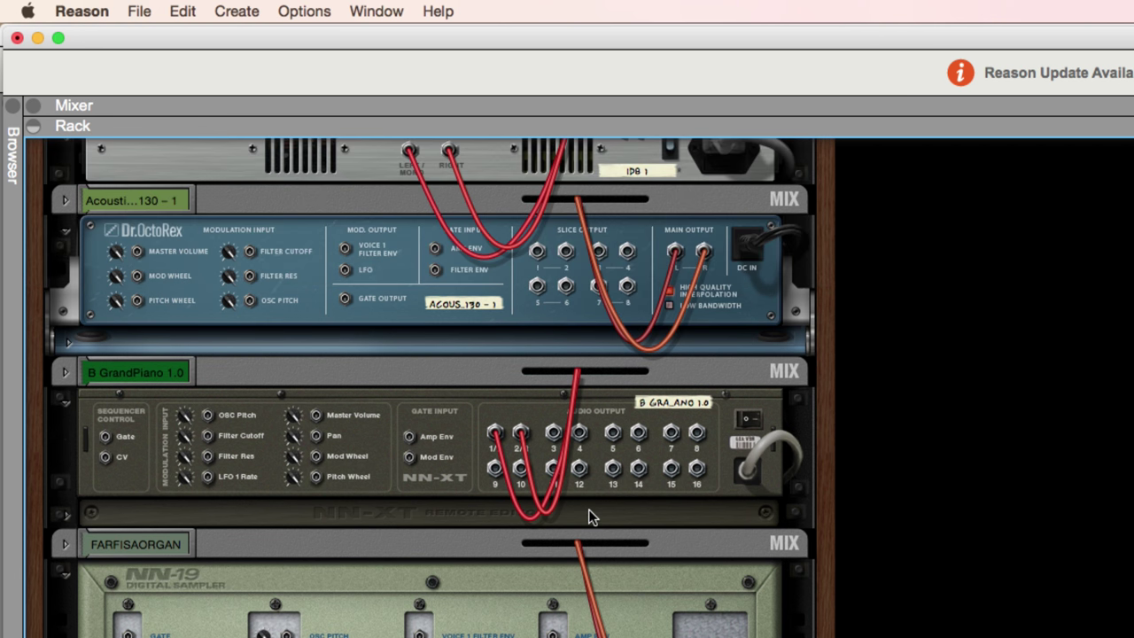
pyautogui.scroll(-3, 590, 513)
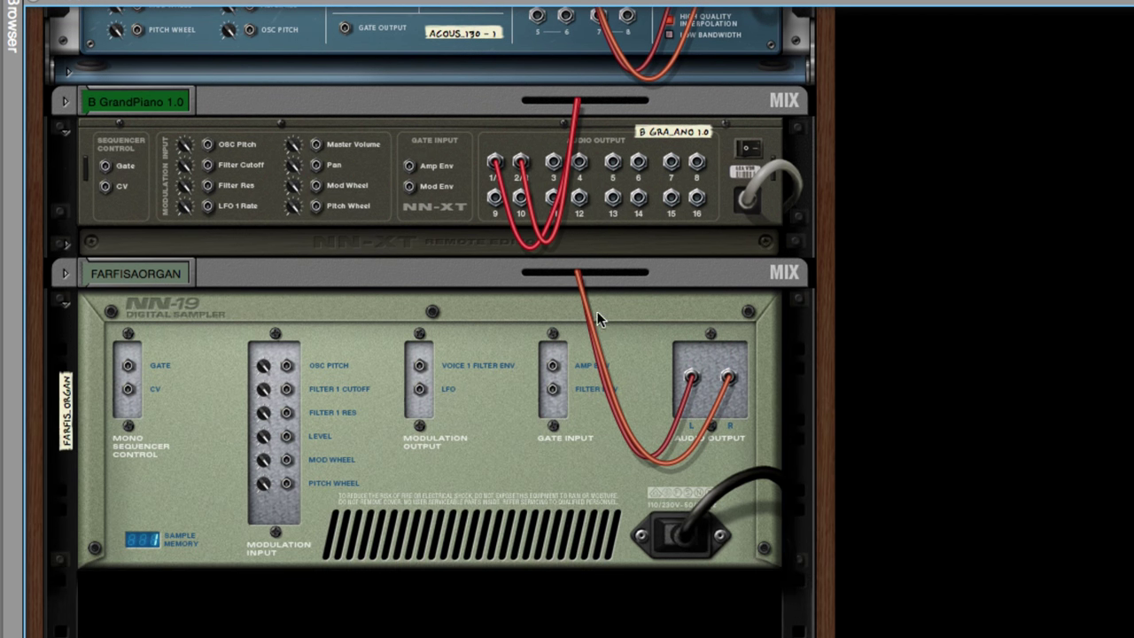
pyautogui.scroll(8, 579, 292)
pyautogui.scroll(15, 578, 168)
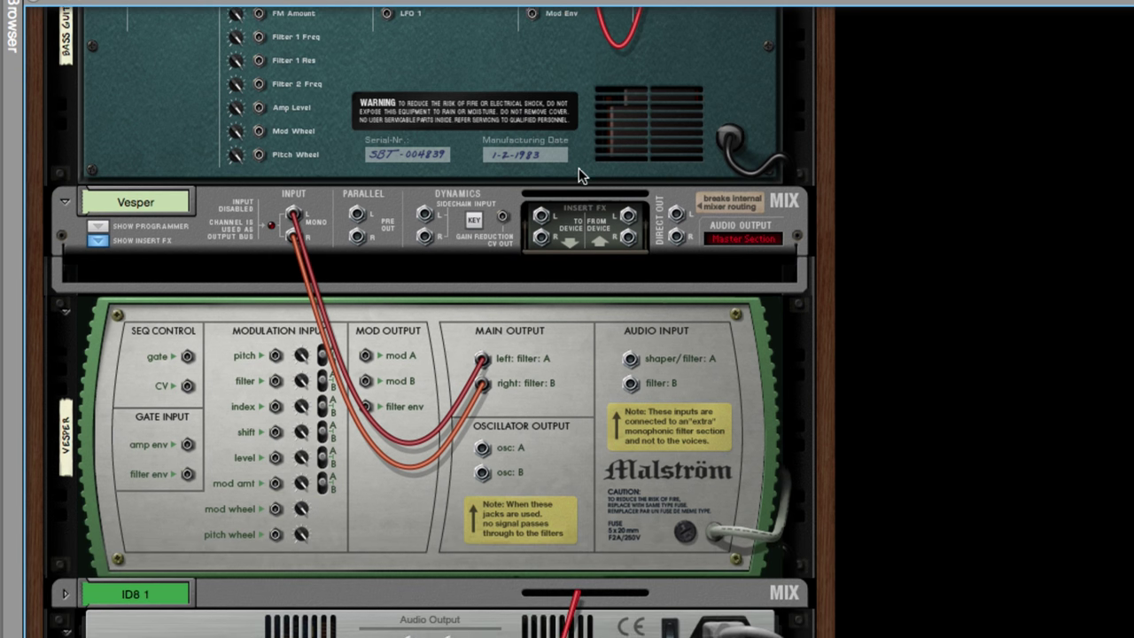
pyautogui.scroll(-5, 580, 174)
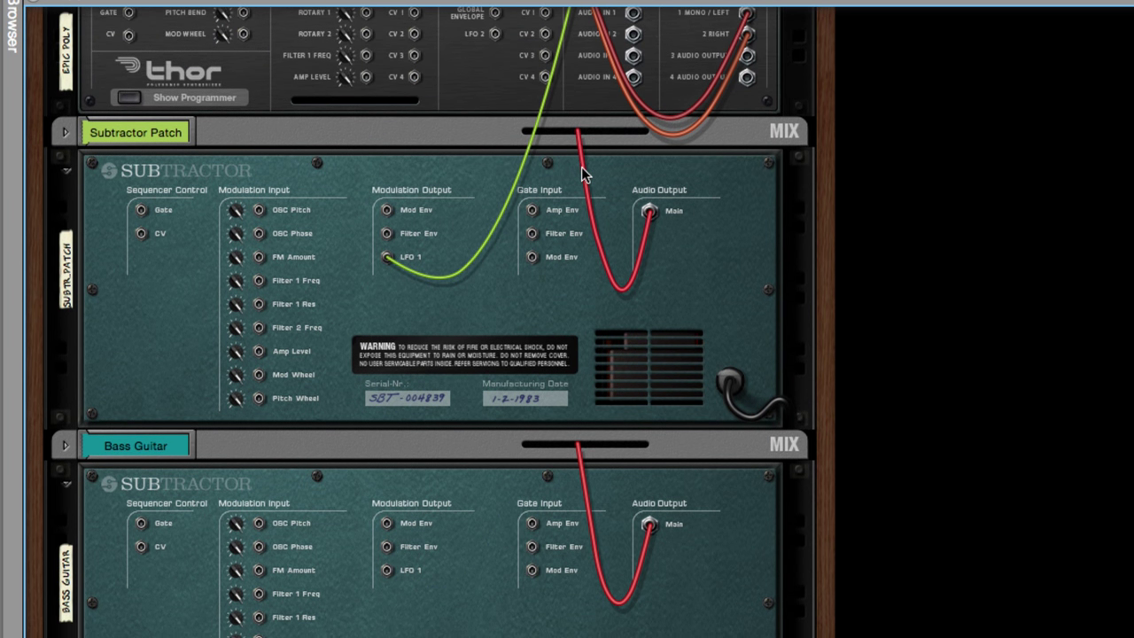
pyautogui.press('Tab')
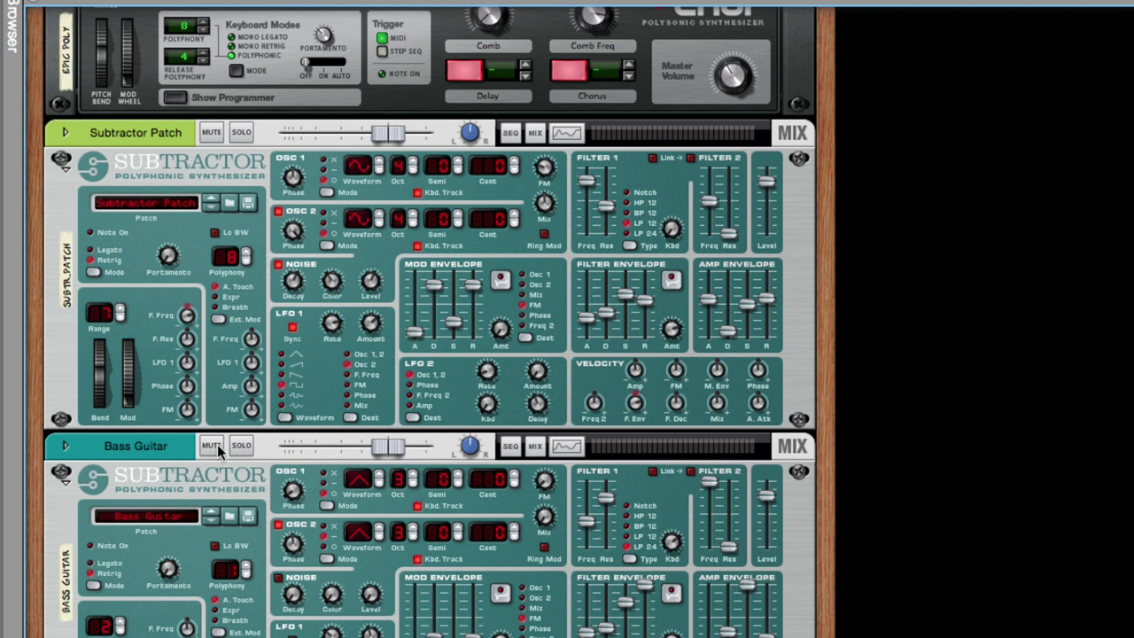
pyautogui.scroll(-10, 183, 518)
pyautogui.scroll(4, 183, 518)
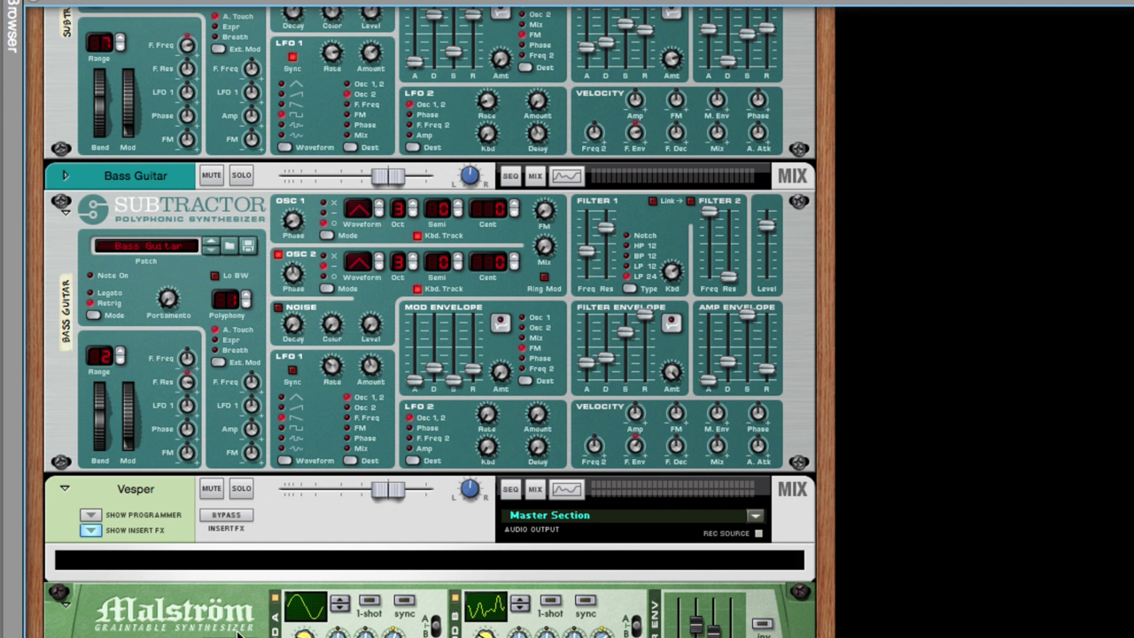
# Show the sequencer, switch off the Malström's Mod A, Mod B and Oscillator B, and select the Vesper track for playing
pyautogui.press('F7')
pyautogui.scroll(-3, 279, 443)
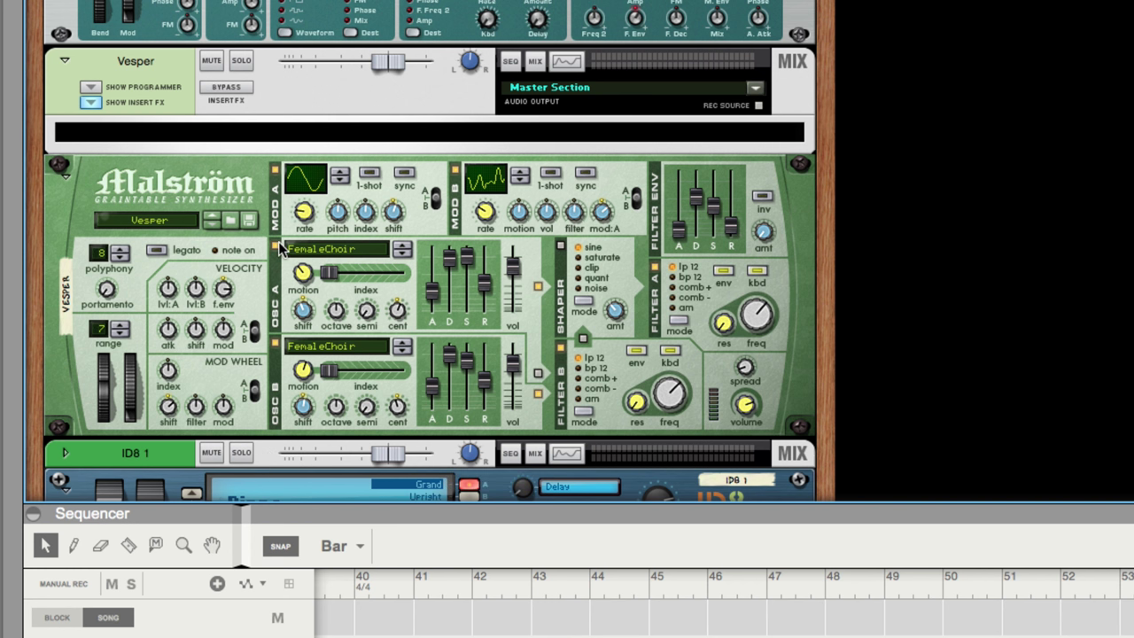
pyautogui.click(276, 171)
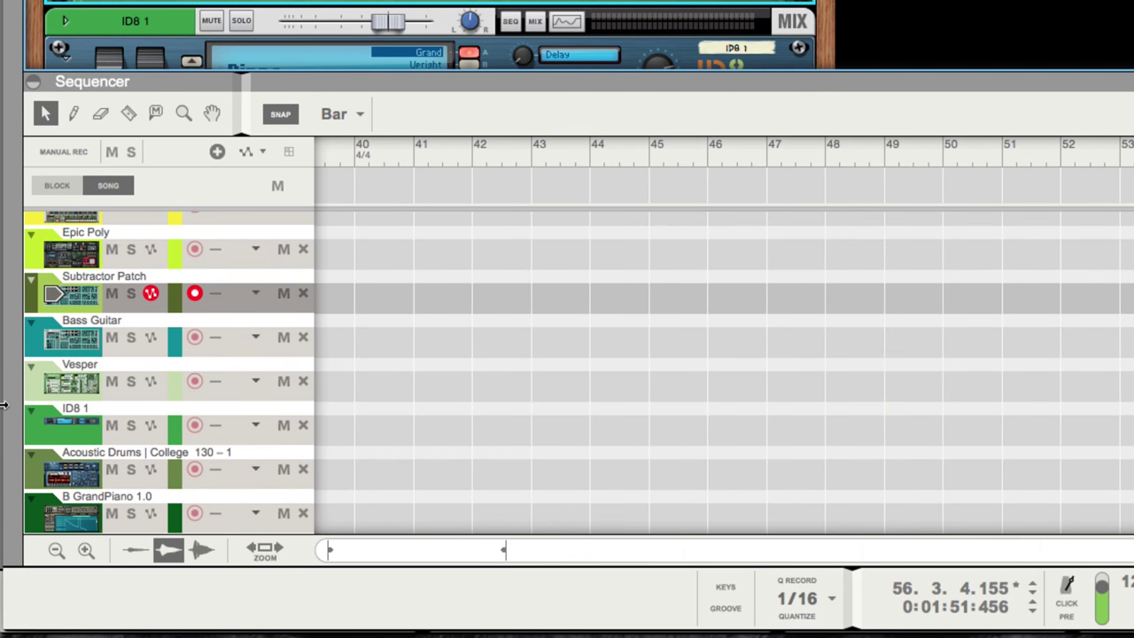
pyautogui.click(78, 387)
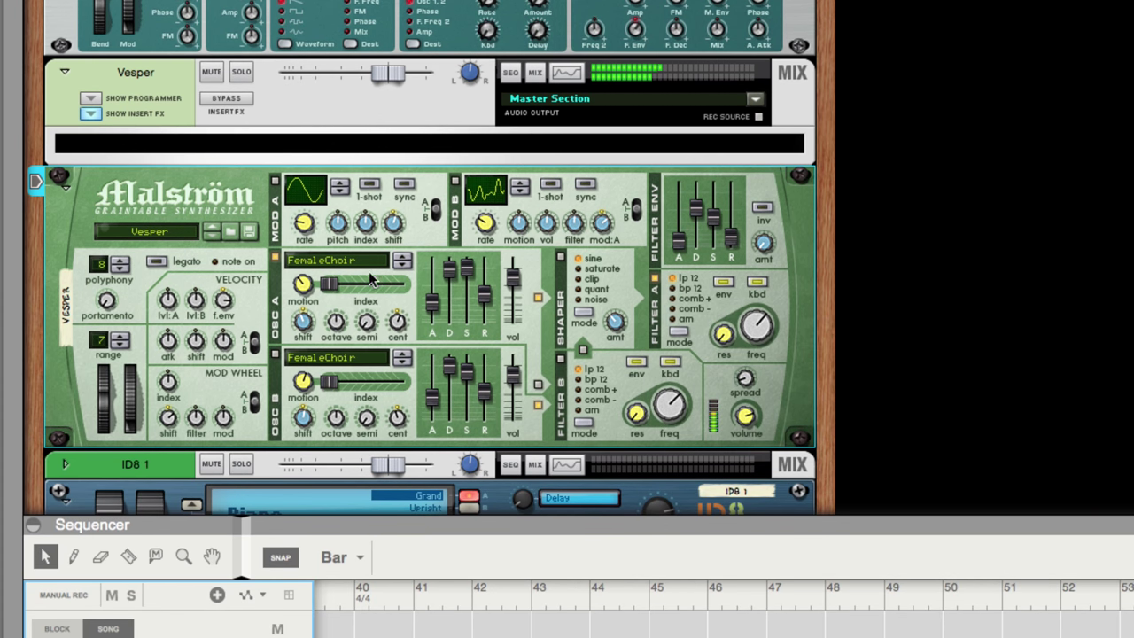
# Try the Elektronik graintable on the Malström's Oscillator A while varying its Index, Shift and Motion
pyautogui.moveTo(344, 288); pyautogui.dragTo(393, 289)
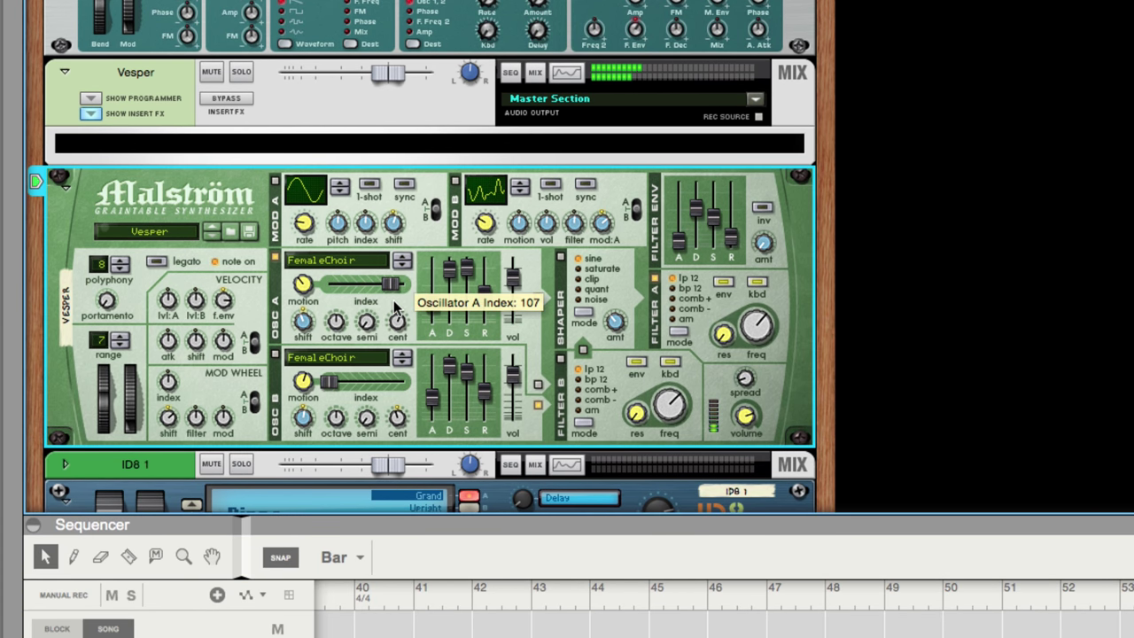
pyautogui.click(402, 263)
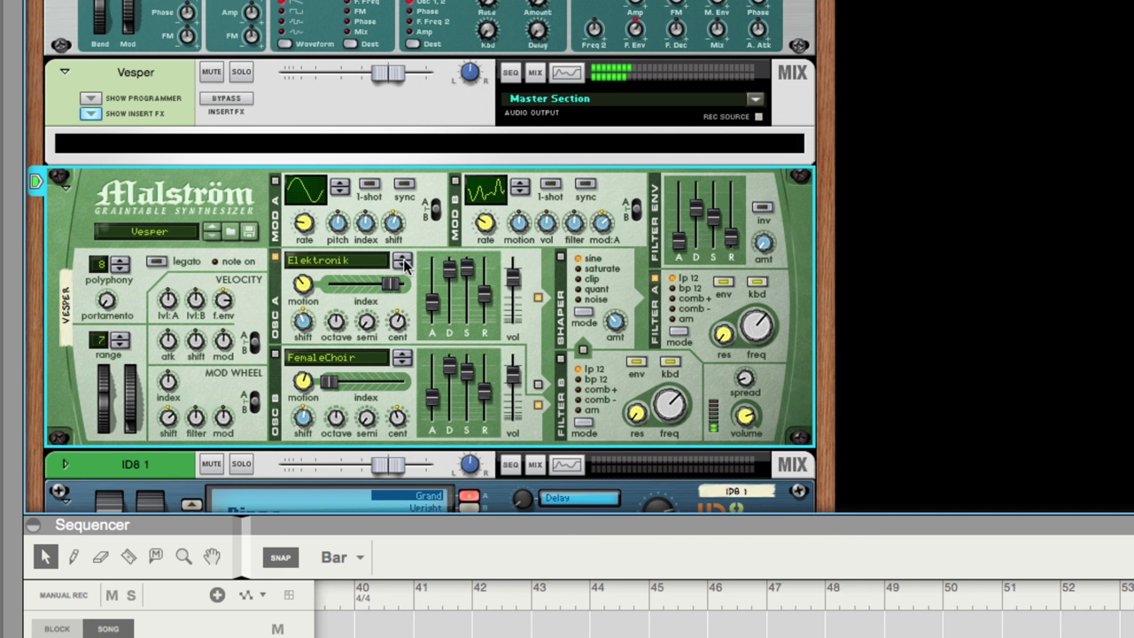
pyautogui.moveTo(391, 283); pyautogui.dragTo(317, 295)
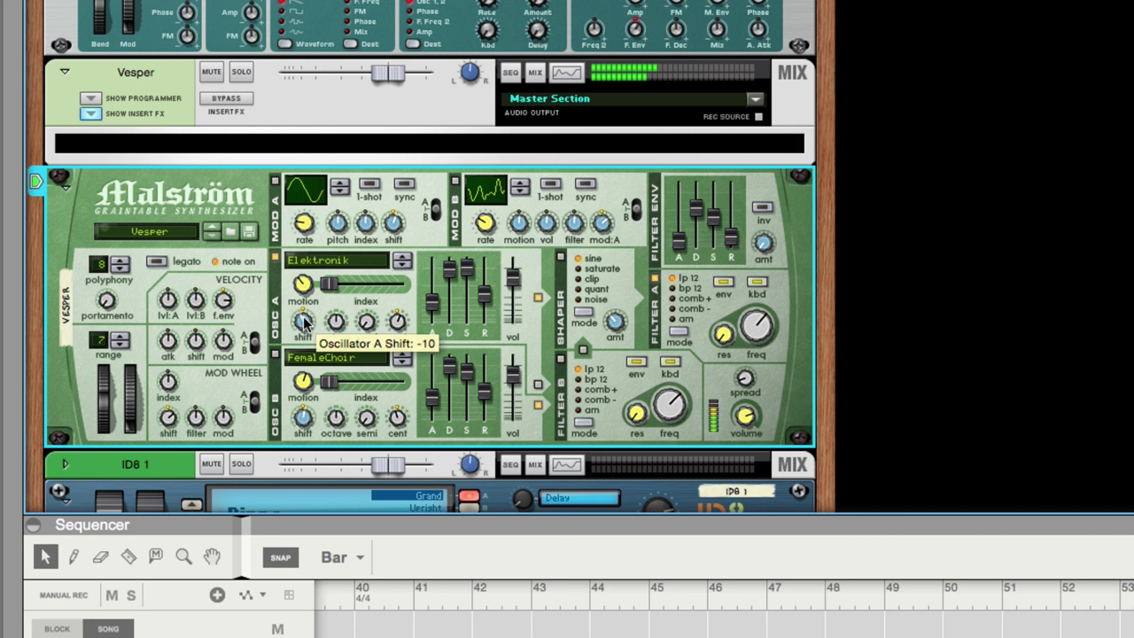
pyautogui.moveTo(303, 324); pyautogui.dragTo(373, 297)
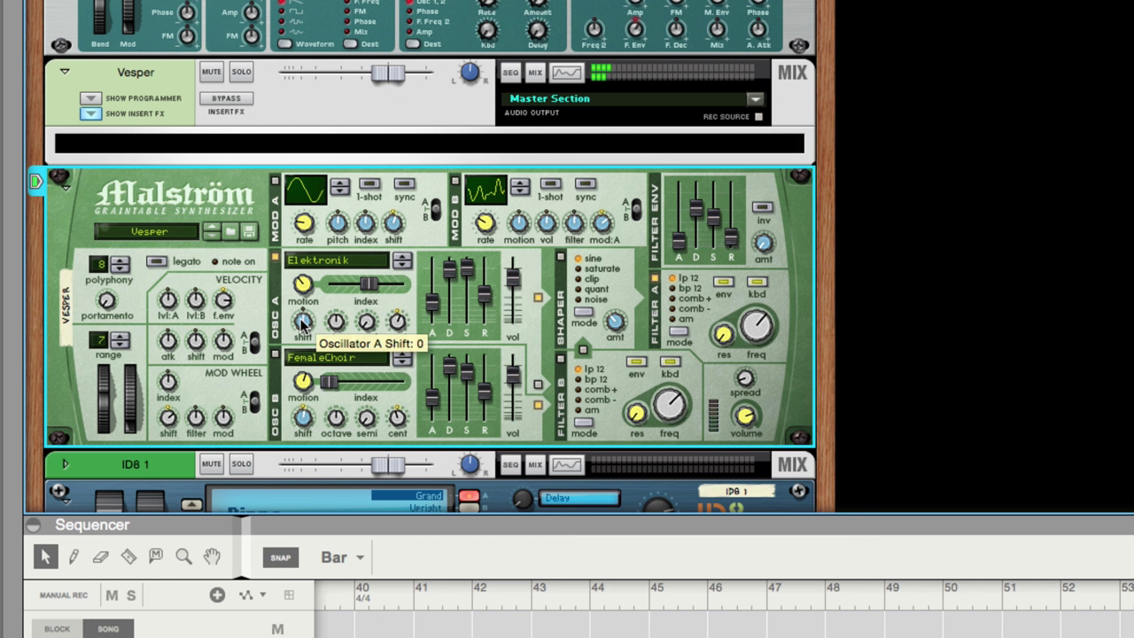
pyautogui.moveTo(298, 324)
pyautogui.mouseDown()
pyautogui.moveTo(304, 281)
pyautogui.moveTo(311, 334)
pyautogui.mouseUp()
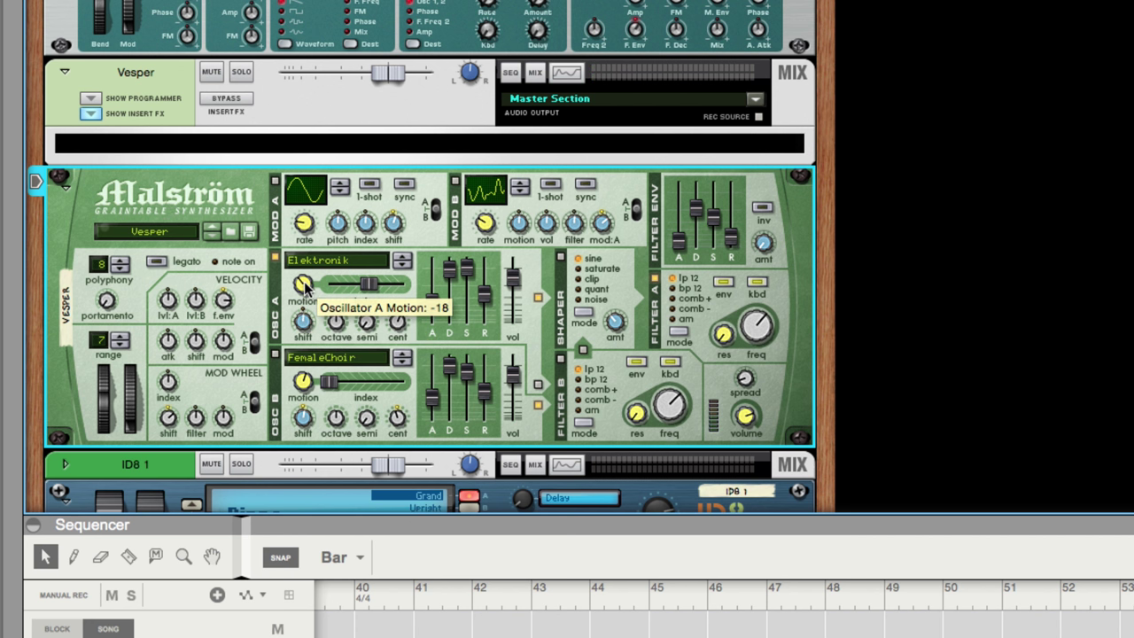
pyautogui.moveTo(304, 284)
pyautogui.mouseDown()
pyautogui.moveTo(297, 233)
pyautogui.moveTo(304, 304)
pyautogui.moveTo(302, 263)
pyautogui.mouseUp()
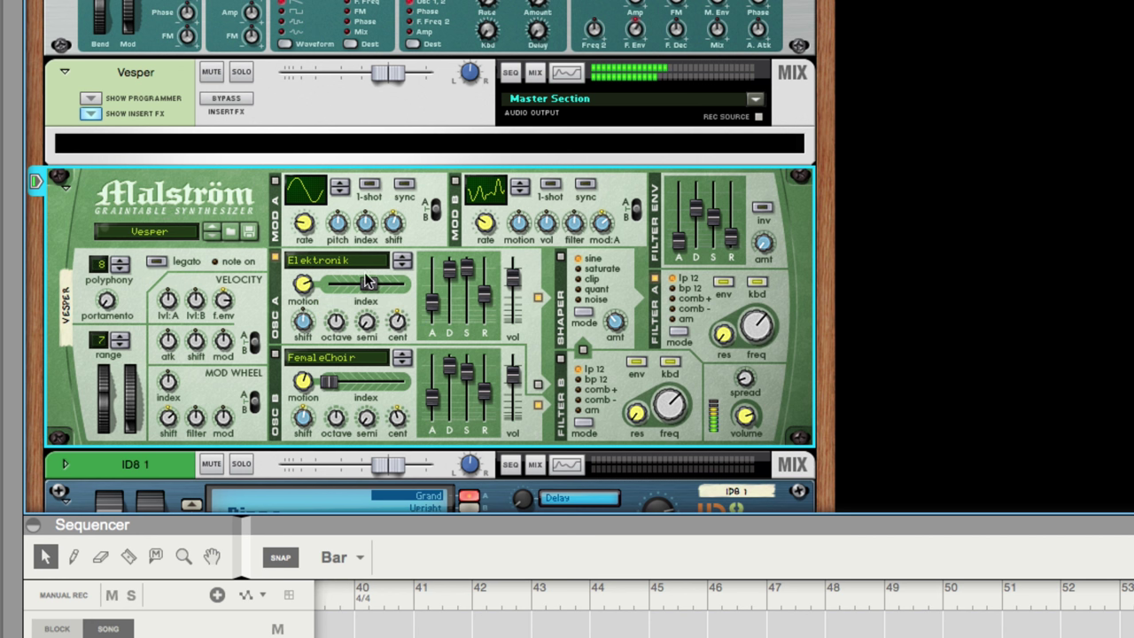
# Try the FormantSaw graintable on Oscillator A, sweeping its Index from high to minimum and varying its Motion
pyautogui.moveTo(368, 283); pyautogui.dragTo(398, 289)
pyautogui.click(404, 266)
pyautogui.click(403, 266)
pyautogui.click(403, 266)
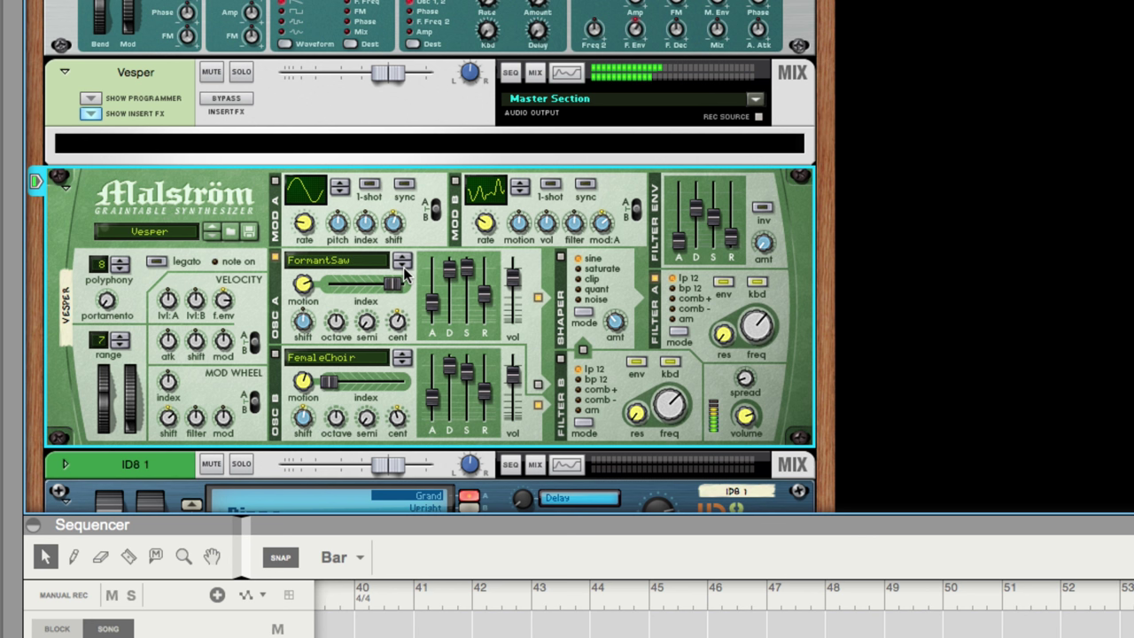
pyautogui.moveTo(394, 288); pyautogui.dragTo(326, 342)
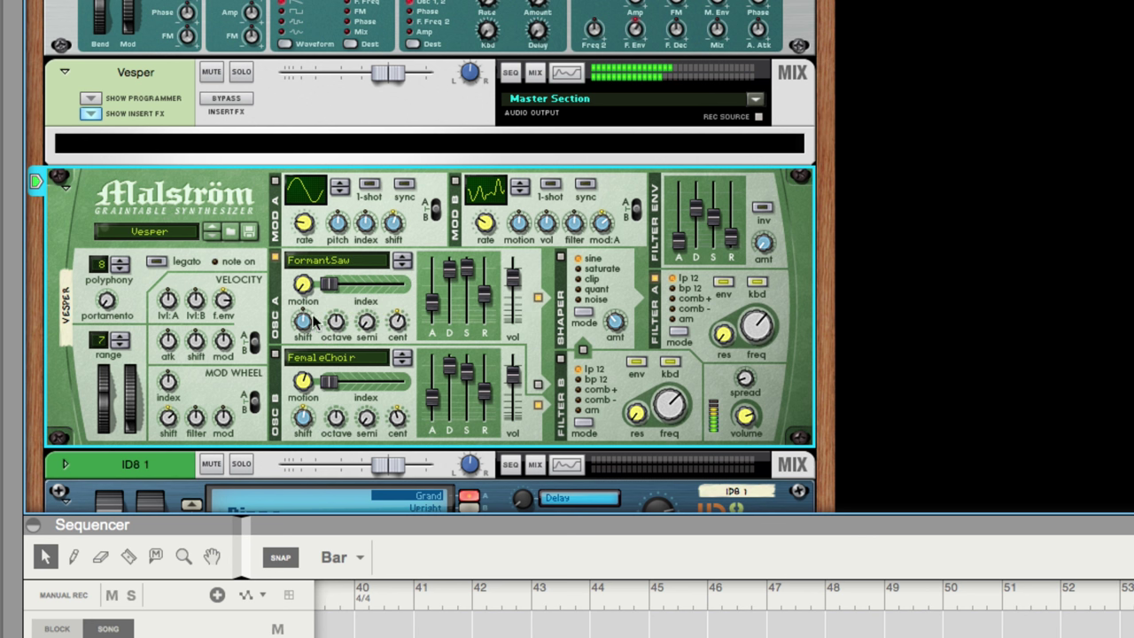
pyautogui.moveTo(303, 291); pyautogui.dragTo(292, 262)
# Set Oscillator A's graintable to VSWaves with a minimal Index and slightly adjust its envelope attack
pyautogui.click(403, 263)
pyautogui.click(403, 264)
pyautogui.click(403, 263)
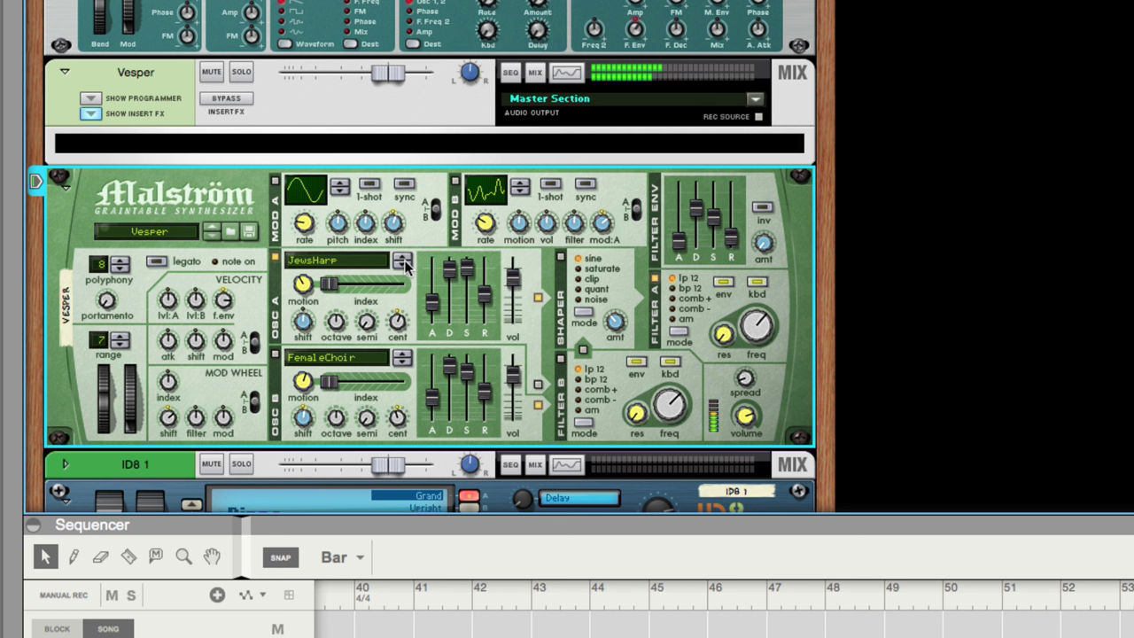
pyautogui.click(403, 263)
pyautogui.click(404, 263)
pyautogui.click(403, 263)
pyautogui.click(404, 264)
pyautogui.click(404, 262)
pyautogui.click(403, 264)
pyautogui.click(403, 264)
pyautogui.click(404, 268)
pyautogui.click(403, 267)
pyautogui.click(403, 268)
pyautogui.click(403, 268)
pyautogui.click(403, 268)
pyautogui.moveTo(340, 290)
pyautogui.mouseDown()
pyautogui.moveTo(425, 305)
pyautogui.moveTo(329, 296)
pyautogui.mouseUp()
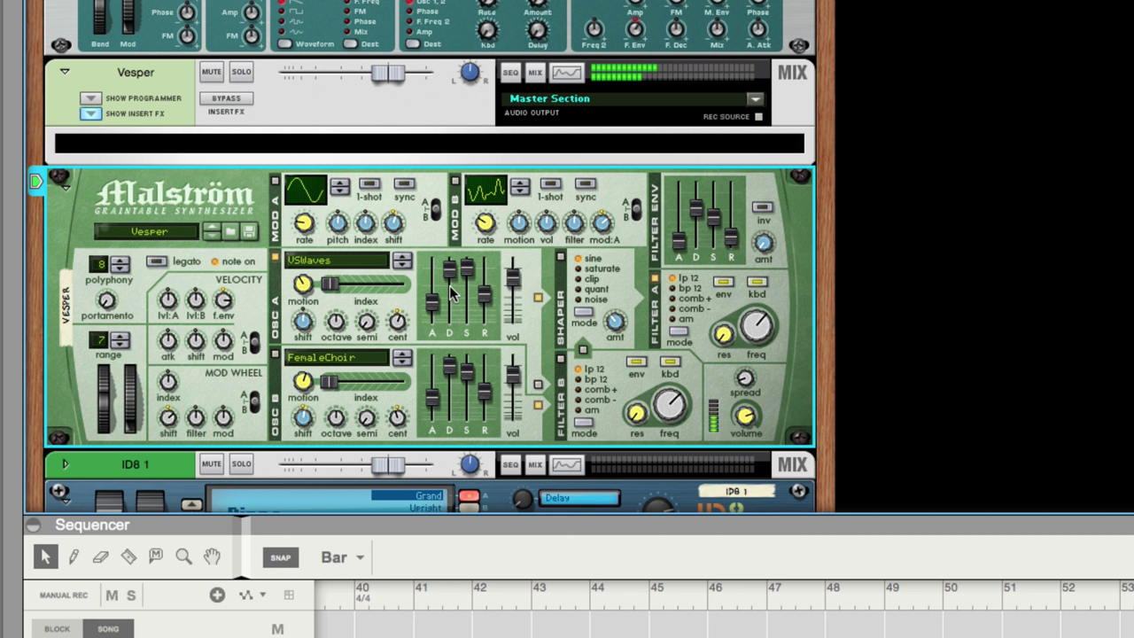
pyautogui.moveTo(437, 306)
pyautogui.mouseDown()
pyautogui.moveTo(434, 328)
pyautogui.moveTo(440, 256)
pyautogui.moveTo(445, 371)
pyautogui.moveTo(434, 300)
pyautogui.mouseUp()
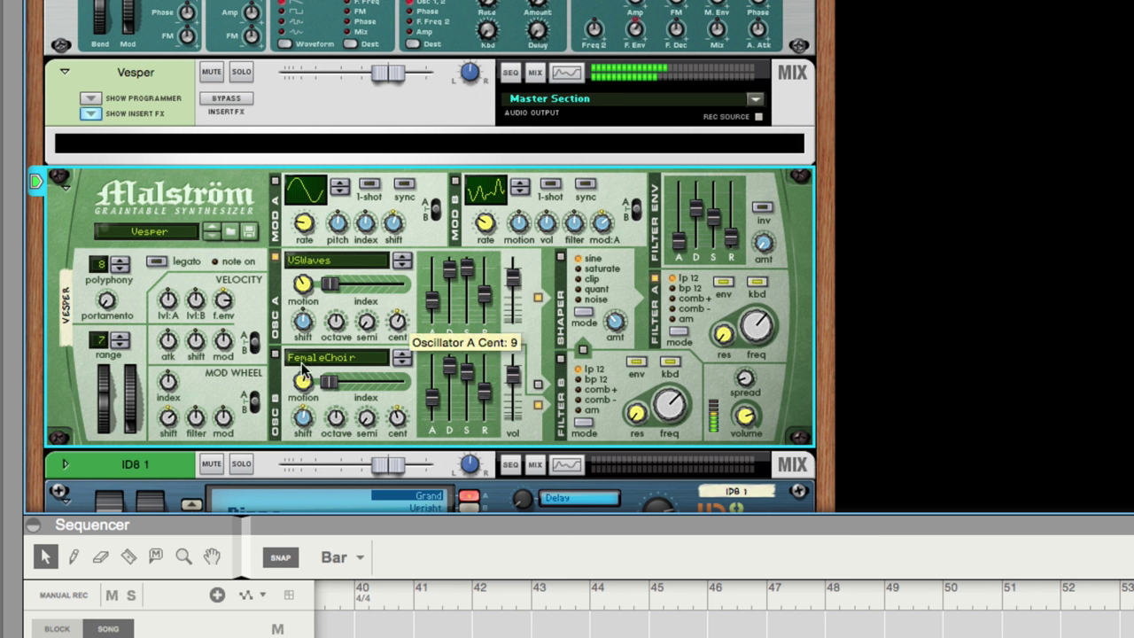
# Turn on Oscillator B and step its graintable through the available sounds to VSWaves
pyautogui.click(276, 358)
pyautogui.click(276, 358)
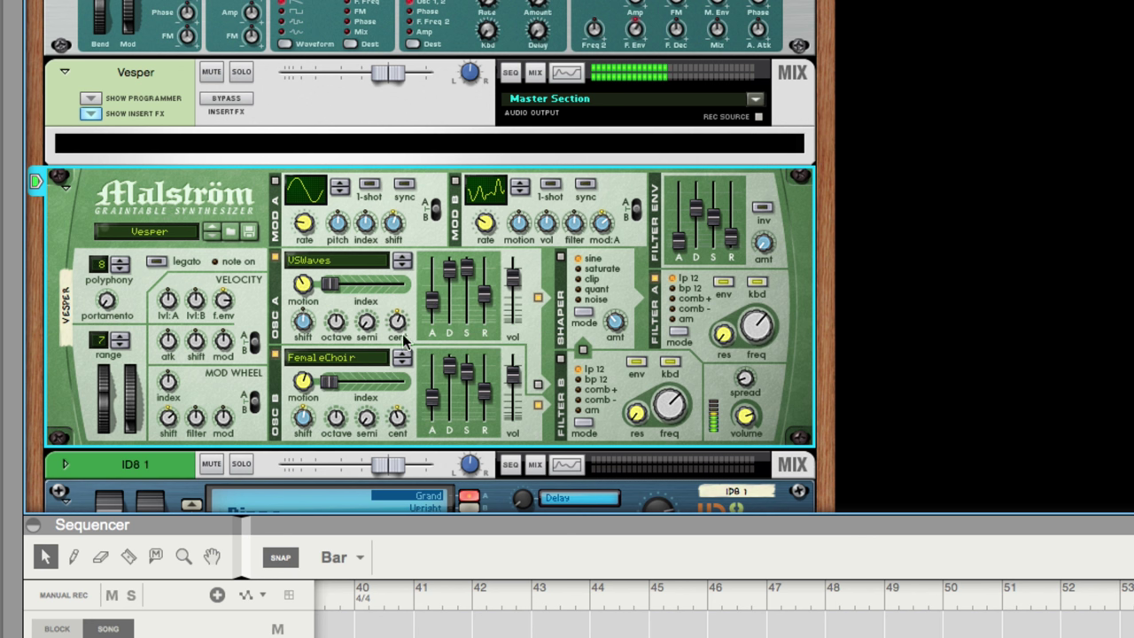
pyautogui.click(401, 364)
pyautogui.click(401, 364)
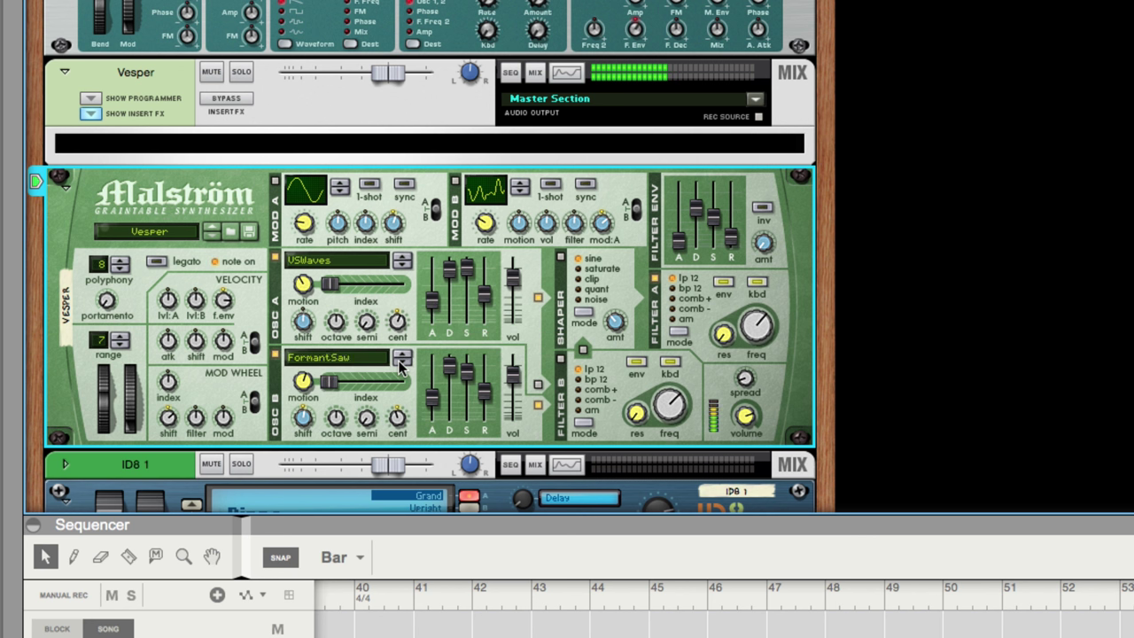
pyautogui.click(400, 364)
pyautogui.click(400, 364)
pyautogui.click(400, 364)
pyautogui.click(401, 365)
pyautogui.click(401, 364)
pyautogui.click(400, 364)
pyautogui.click(400, 364)
pyautogui.click(401, 363)
pyautogui.click(402, 357)
pyautogui.click(401, 365)
pyautogui.click(401, 365)
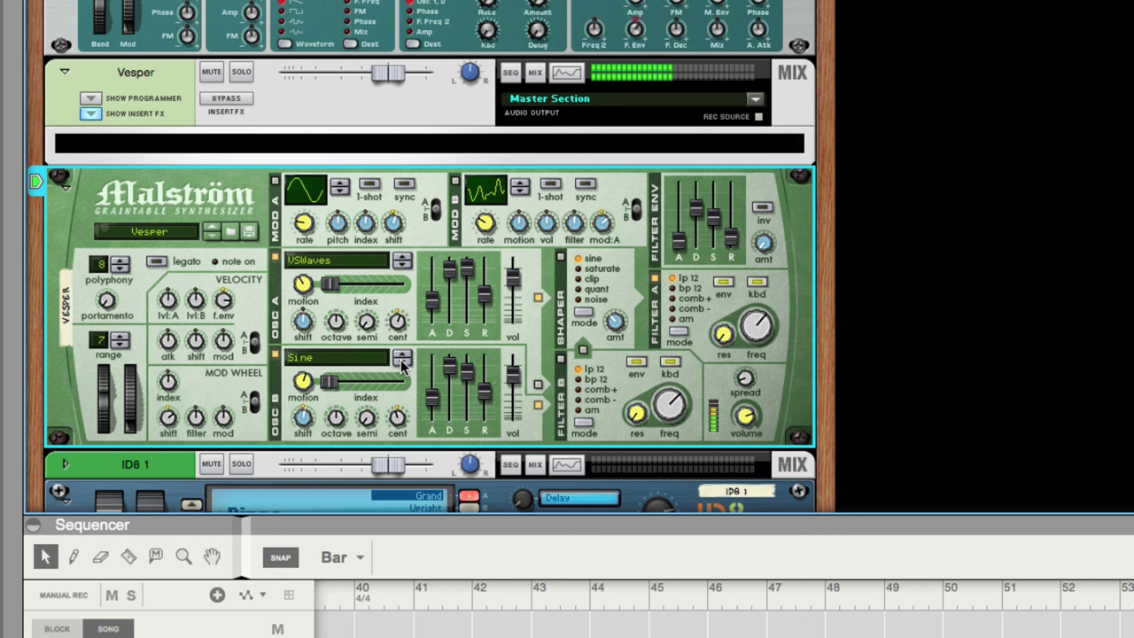
pyautogui.click(401, 365)
pyautogui.click(402, 365)
pyautogui.click(401, 365)
pyautogui.click(401, 365)
pyautogui.click(401, 365)
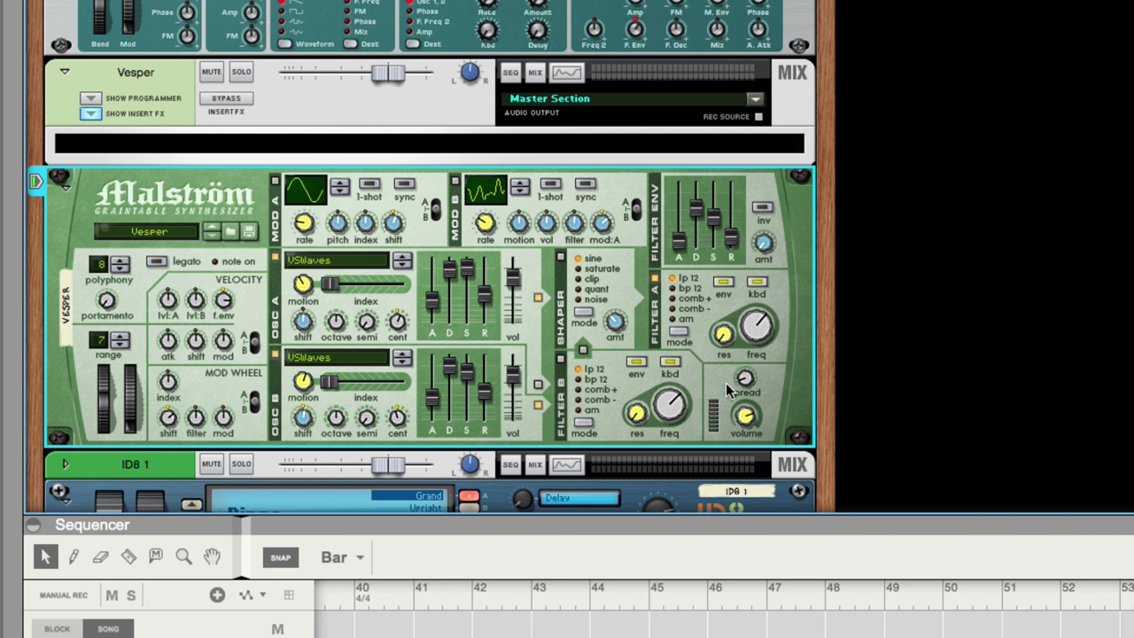
# Check the Malström's left and right main outputs on the rear, and try the front Spread control wide and narrow
pyautogui.press('Tab')
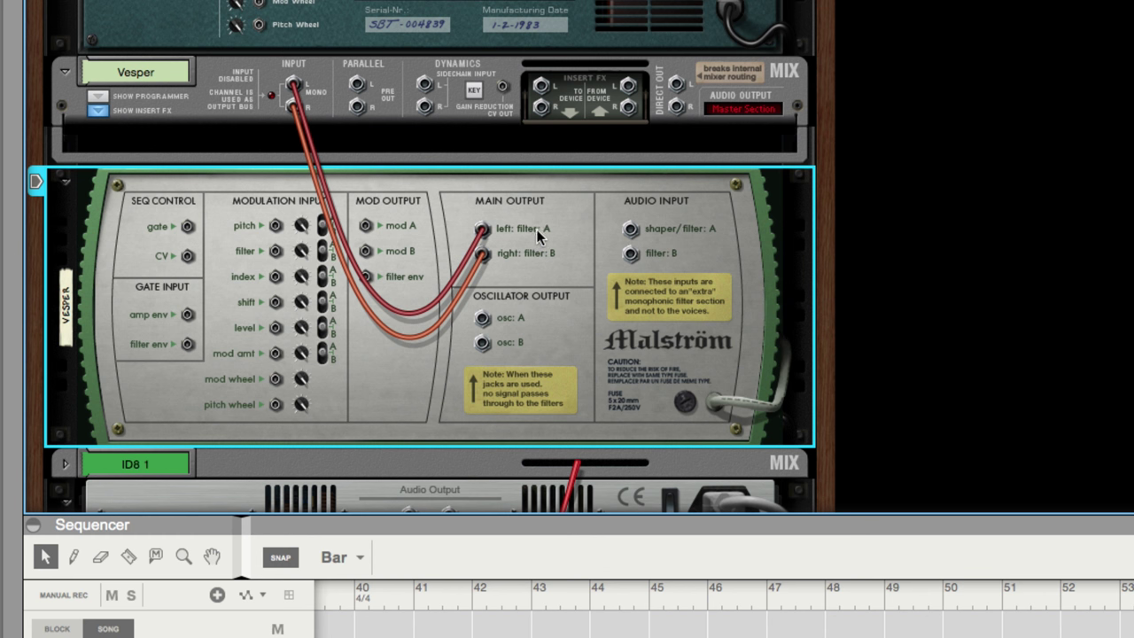
pyautogui.press('Tab')
pyautogui.press('Tab')
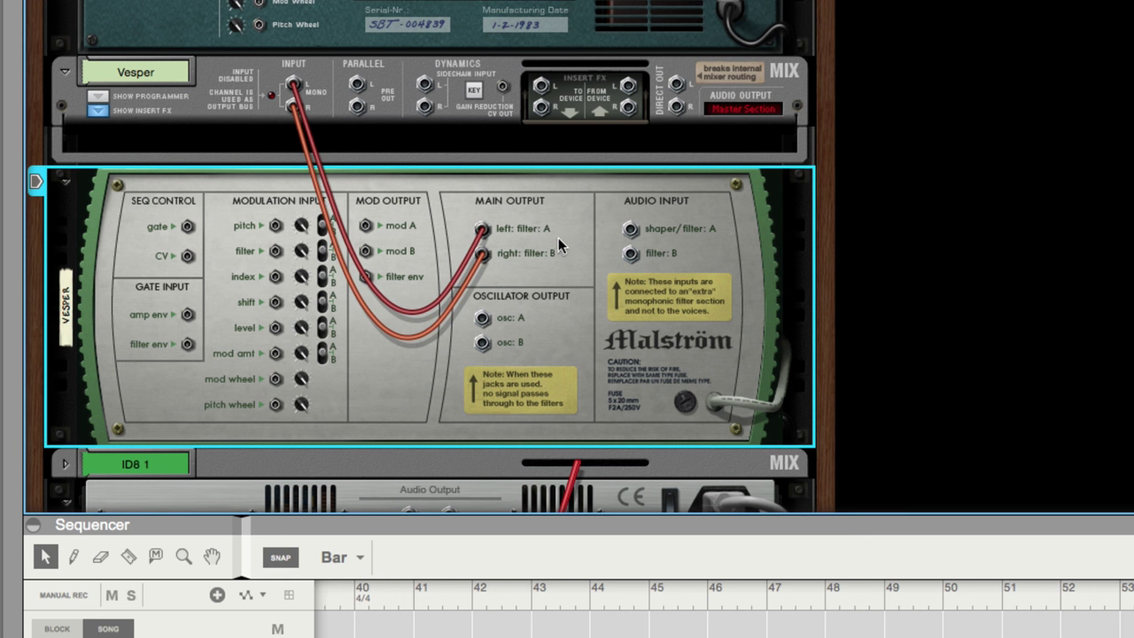
pyautogui.press('Tab')
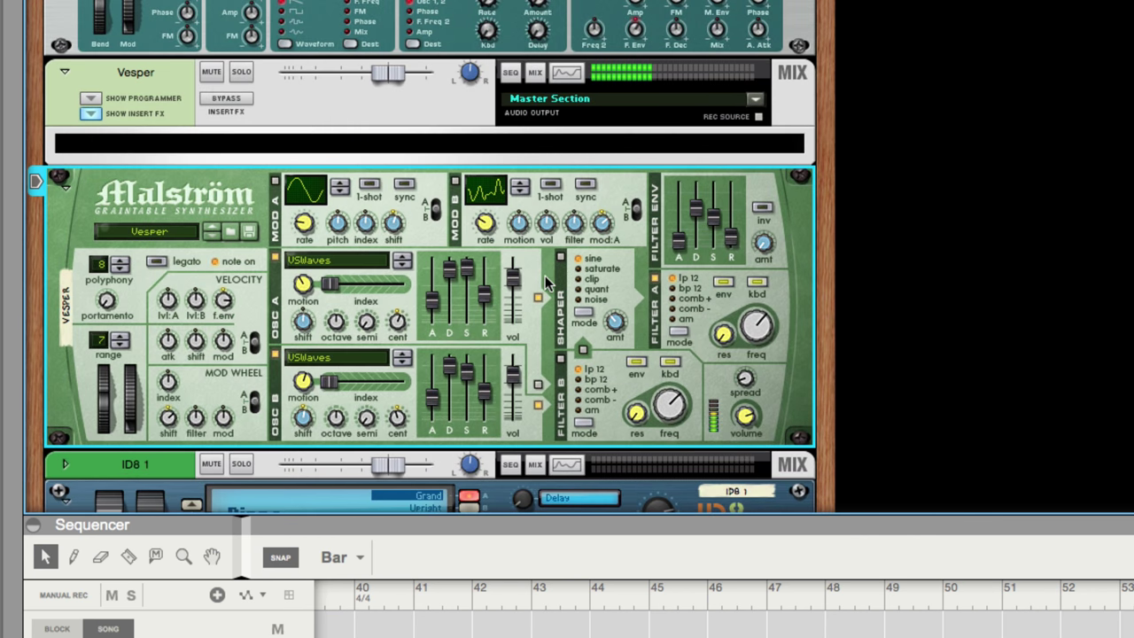
pyautogui.moveTo(745, 379); pyautogui.dragTo(736, 303)
pyautogui.moveTo(745, 378); pyautogui.dragTo(742, 426)
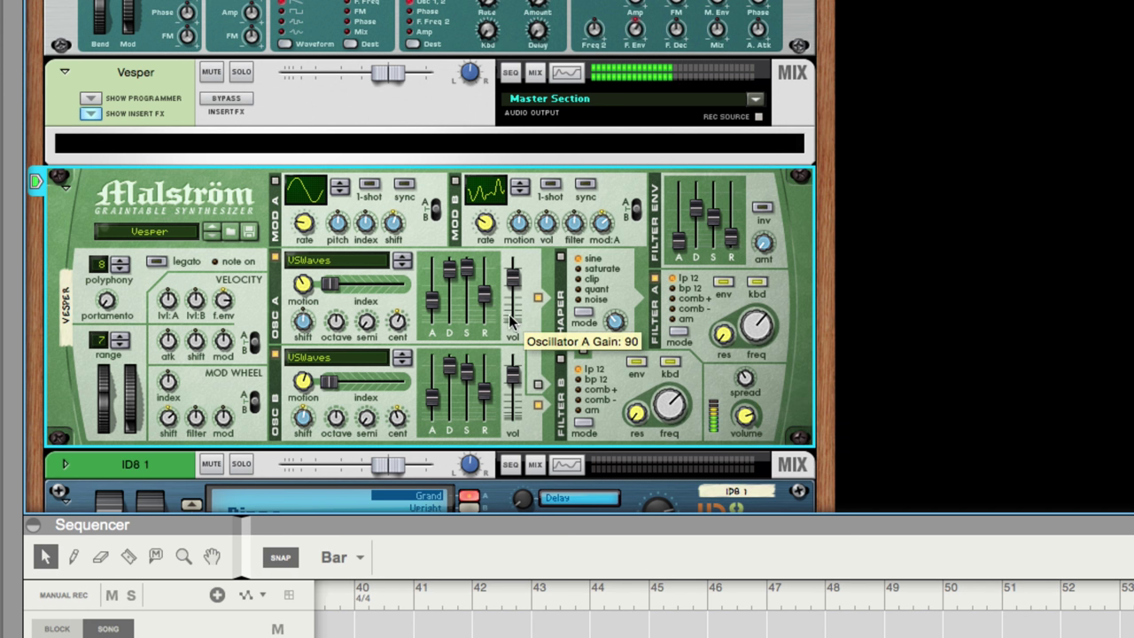
# Change Oscillator B's graintable to Trumpet
pyautogui.click(406, 362)
pyautogui.click(407, 363)
pyautogui.click(407, 363)
pyautogui.click(406, 363)
pyautogui.click(406, 362)
pyautogui.click(407, 362)
pyautogui.click(406, 363)
pyautogui.click(407, 362)
pyautogui.click(403, 355)
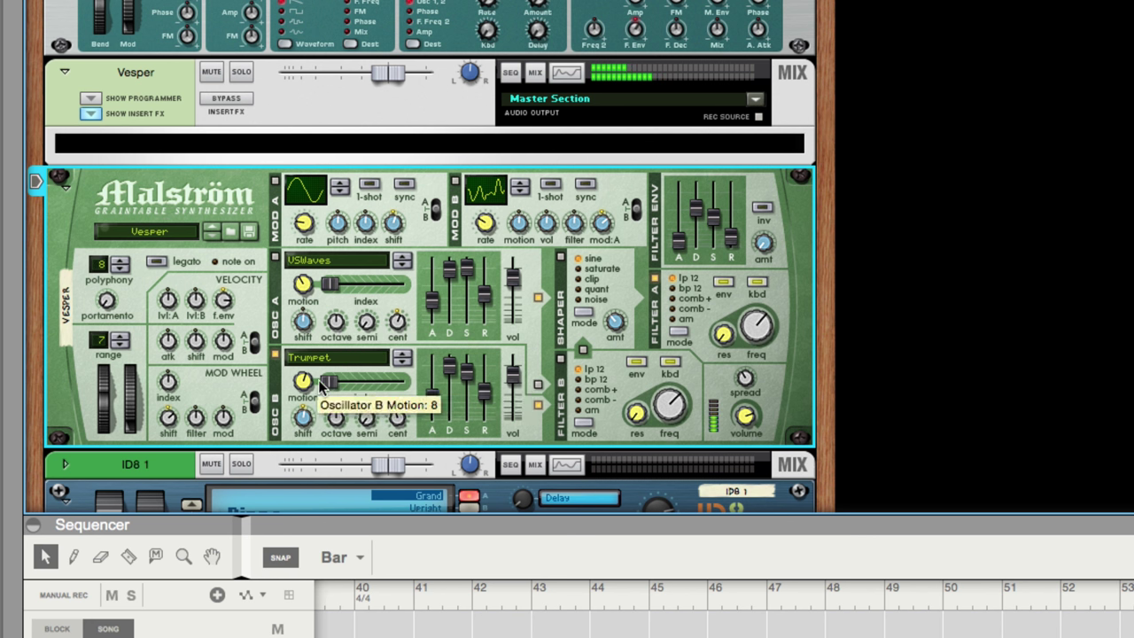
# Set Oscillator B's Index to 127 and lower its Motion
pyautogui.moveTo(331, 383); pyautogui.dragTo(420, 398)
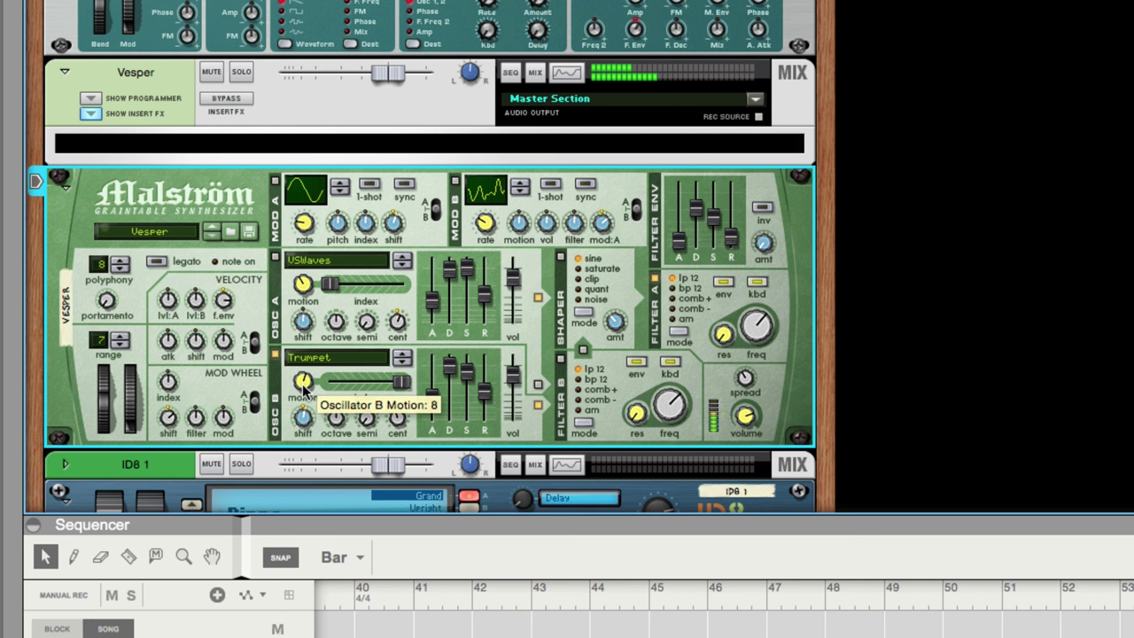
pyautogui.moveTo(304, 383); pyautogui.dragTo(304, 429)
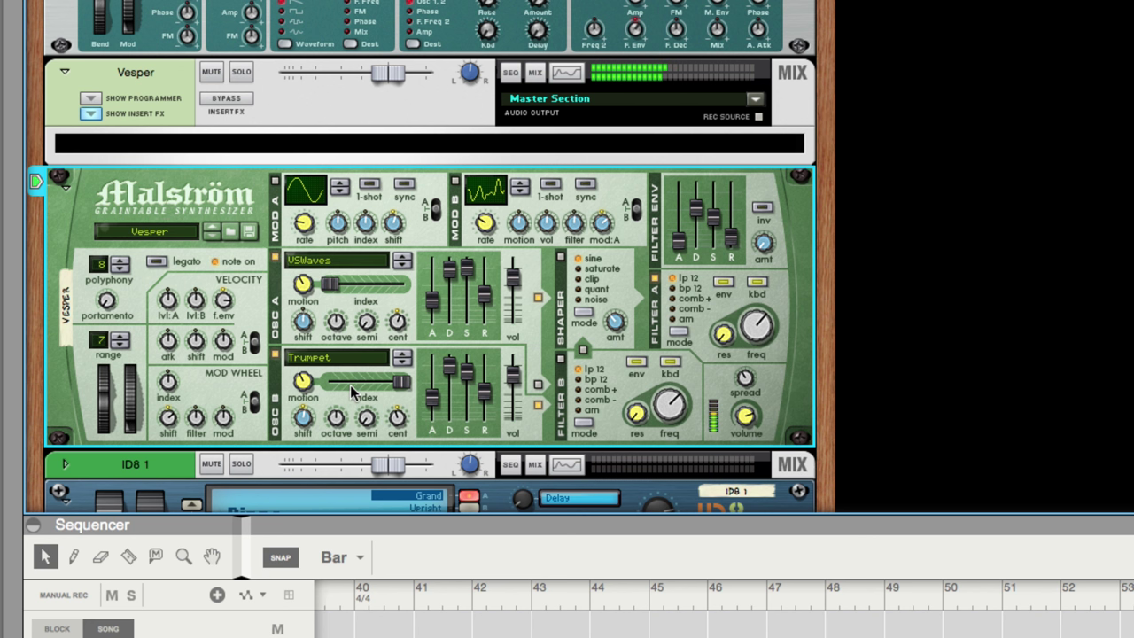
pyautogui.moveTo(350, 384)
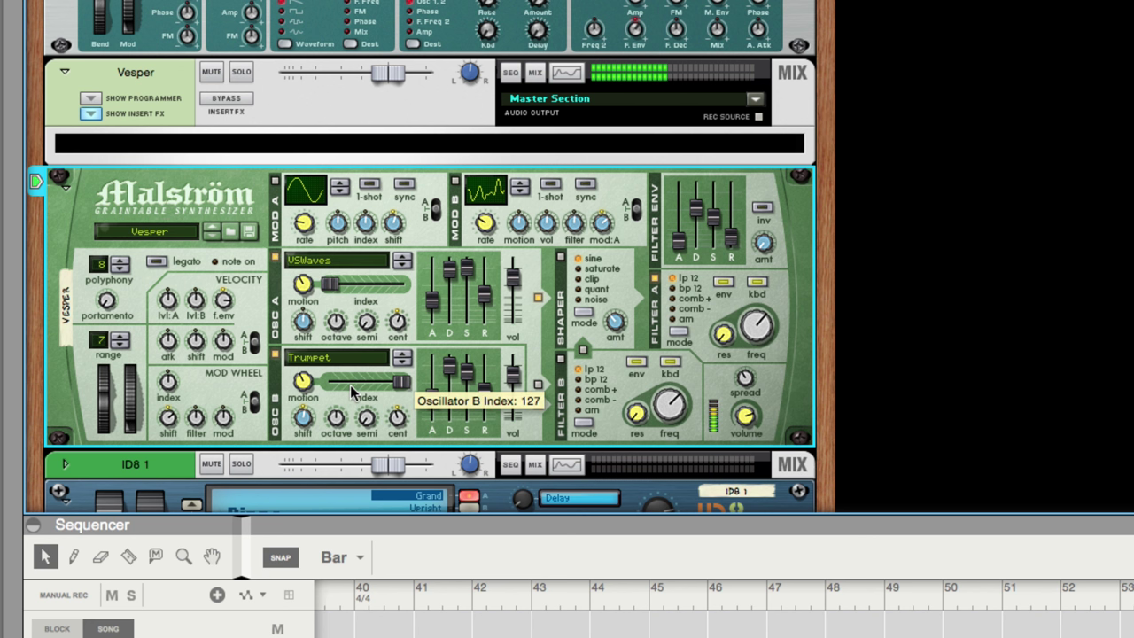
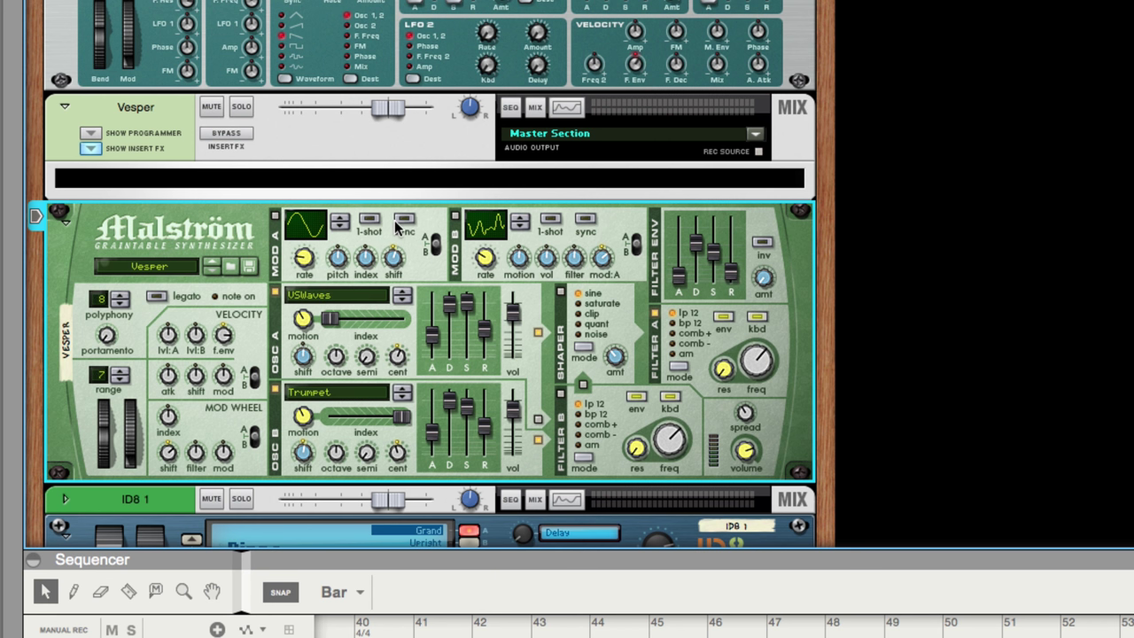
# Turn on Mod A with an irregular stepped waveform and adjust its A/B target switch
pyautogui.click(339, 220)
pyautogui.click(338, 220)
pyautogui.click(338, 219)
pyautogui.click(338, 219)
pyautogui.click(339, 221)
pyautogui.click(339, 225)
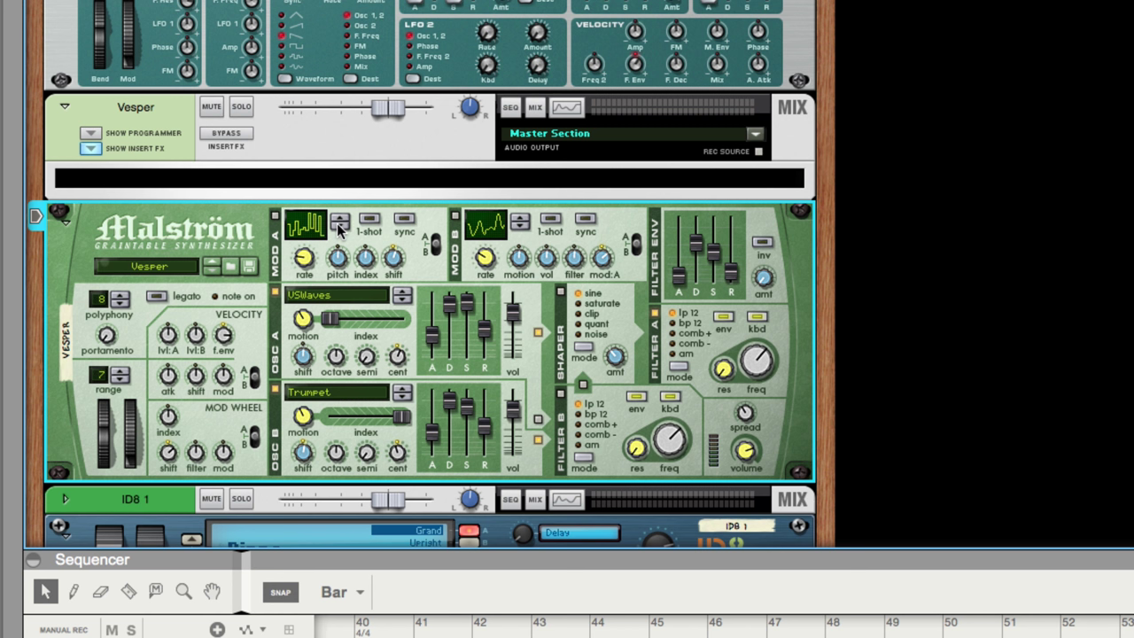
pyautogui.click(338, 225)
pyautogui.click(340, 220)
pyautogui.click(436, 244)
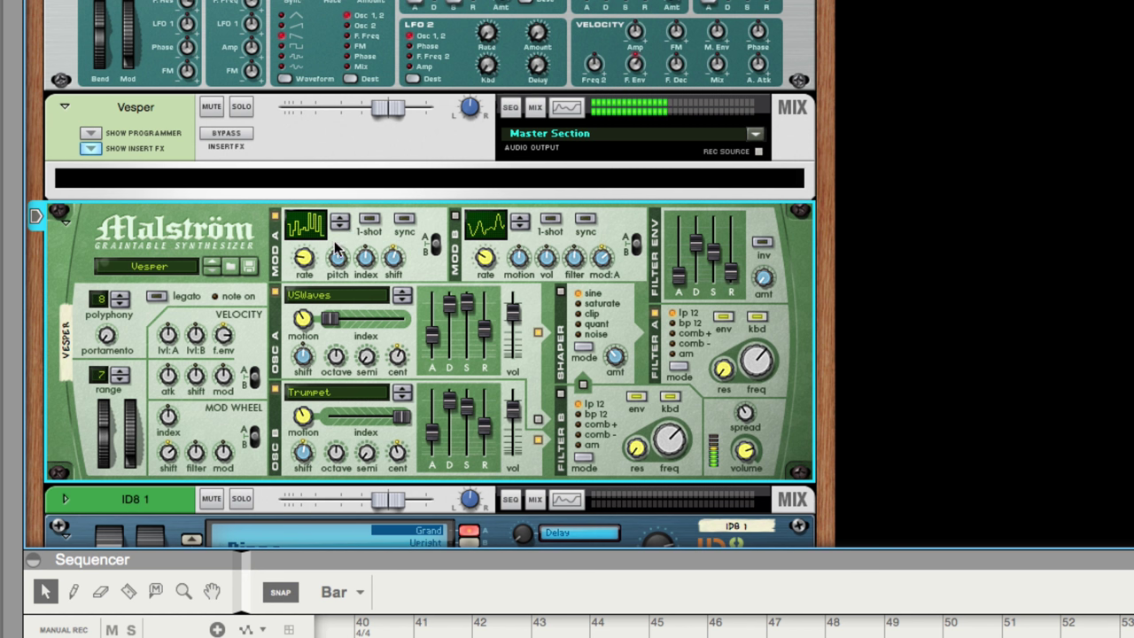
# Adjust Mod A's rate, turn on its one-shot mode and change its waveform to a square wave
pyautogui.moveTo(304, 257); pyautogui.dragTo(334, 229)
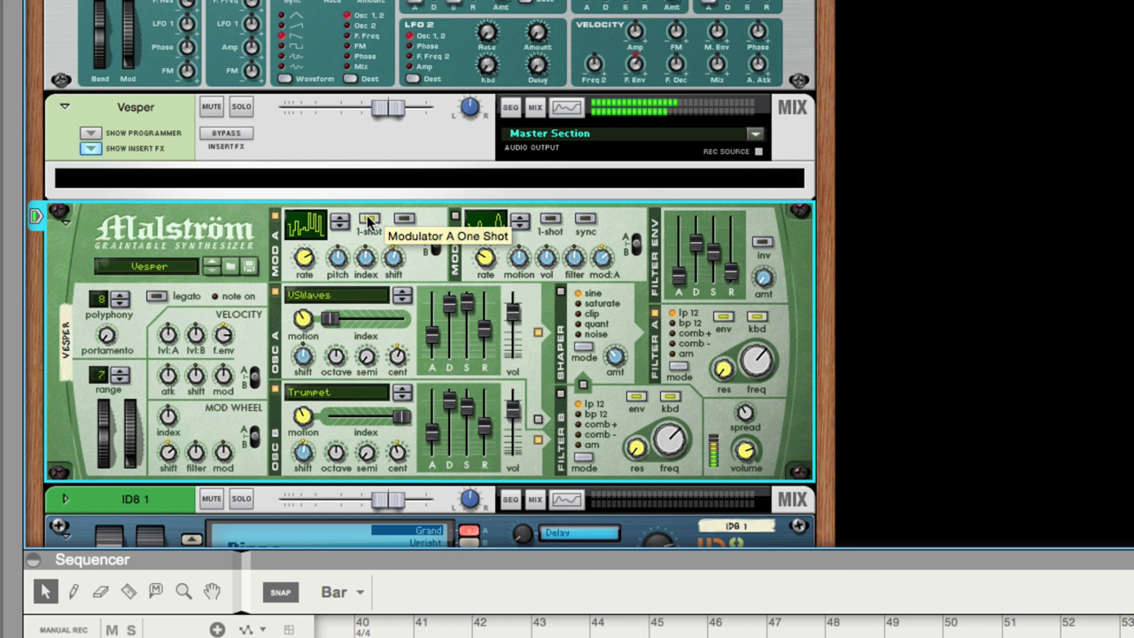
pyautogui.click(368, 222)
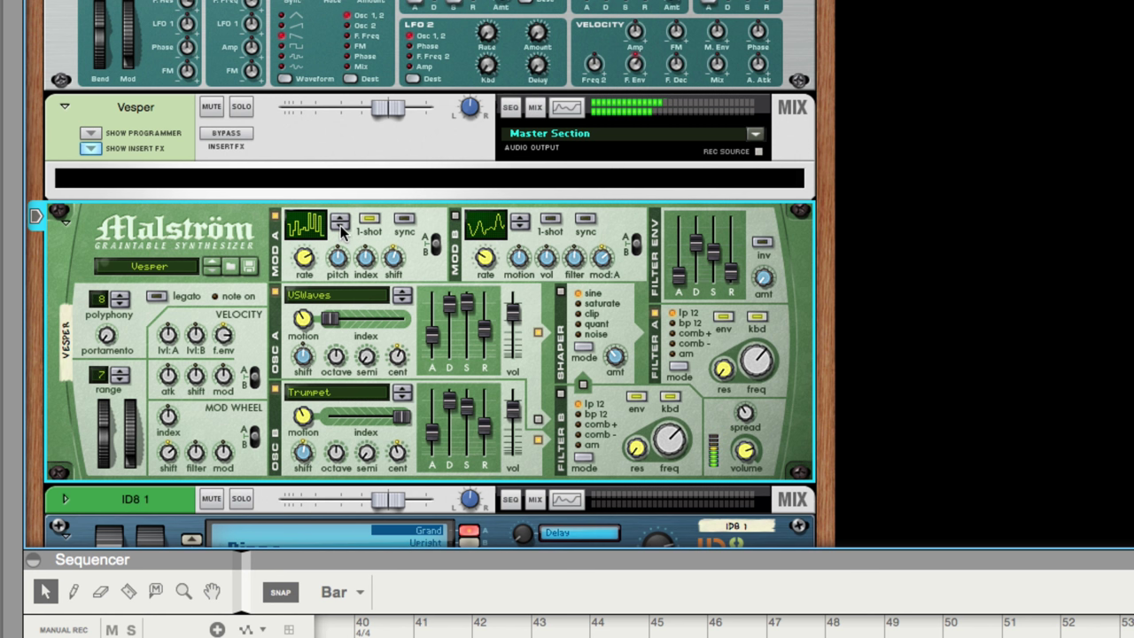
pyautogui.click(340, 225)
pyautogui.click(340, 225)
pyautogui.click(340, 225)
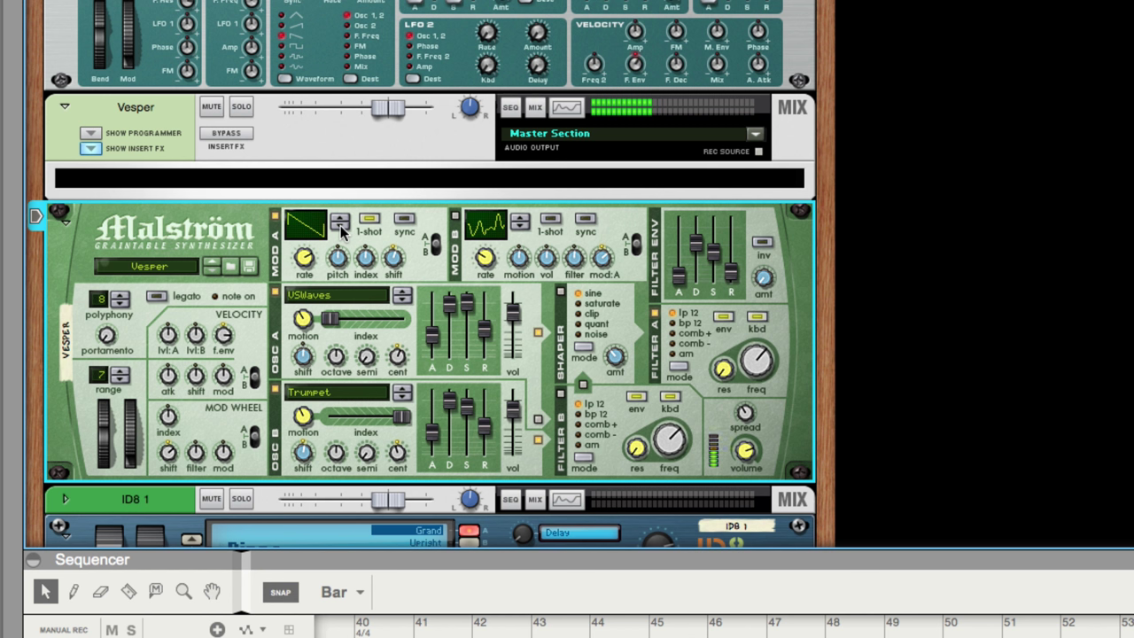
pyautogui.click(340, 225)
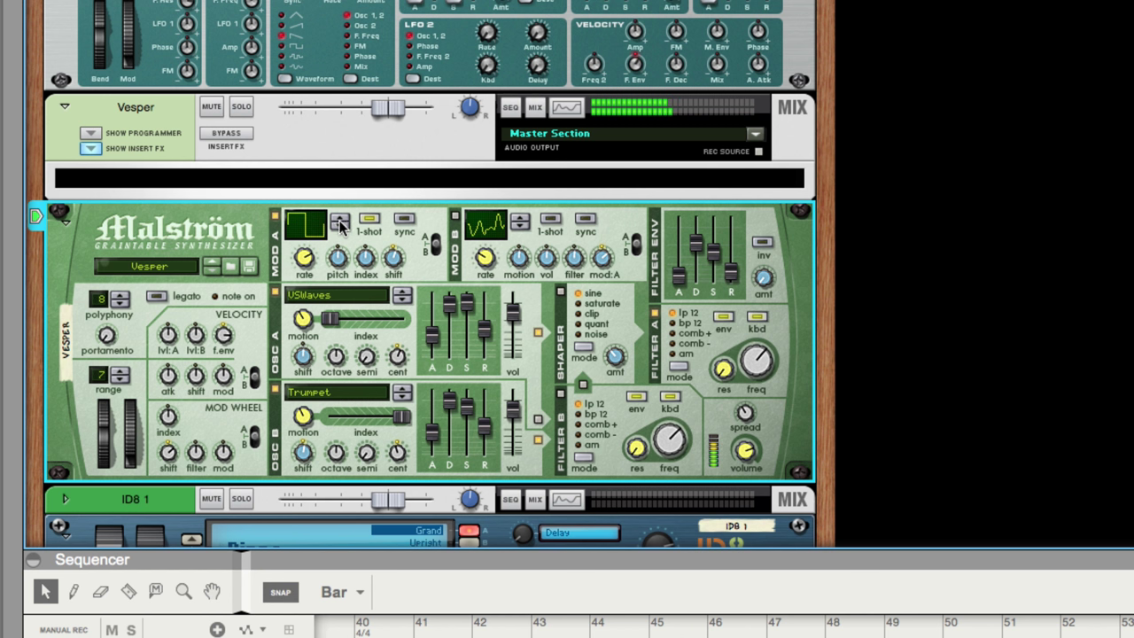
# Turn off Mod A's one-shot mode and set its Pitch amount to about -24 and its Shift amount to 46
pyautogui.moveTo(305, 257)
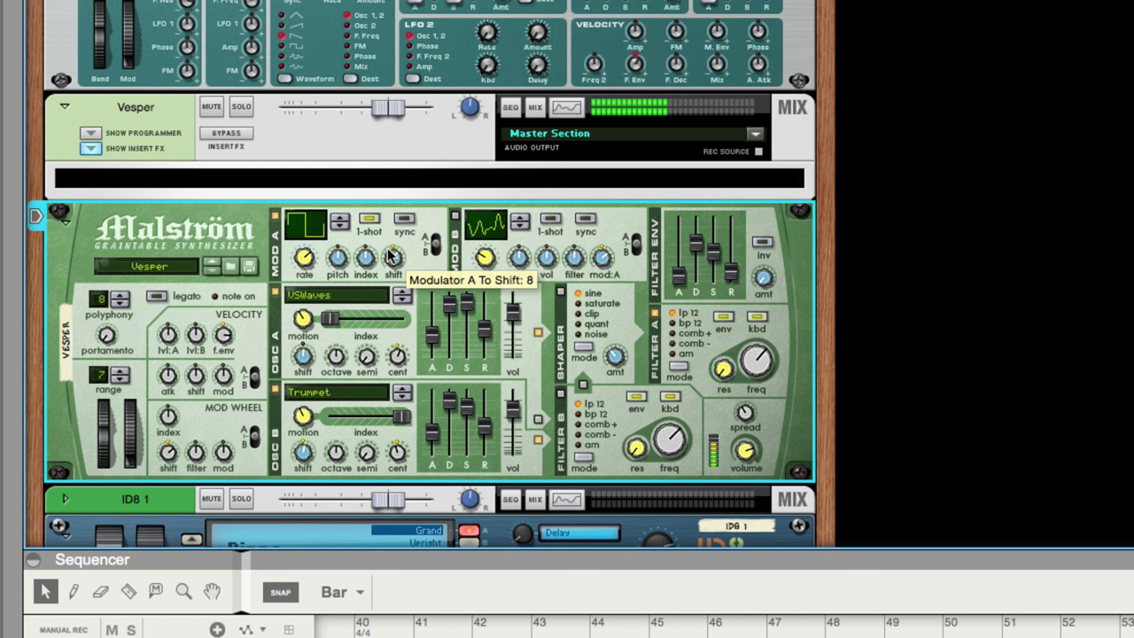
pyautogui.moveTo(393, 257); pyautogui.dragTo(397, 231)
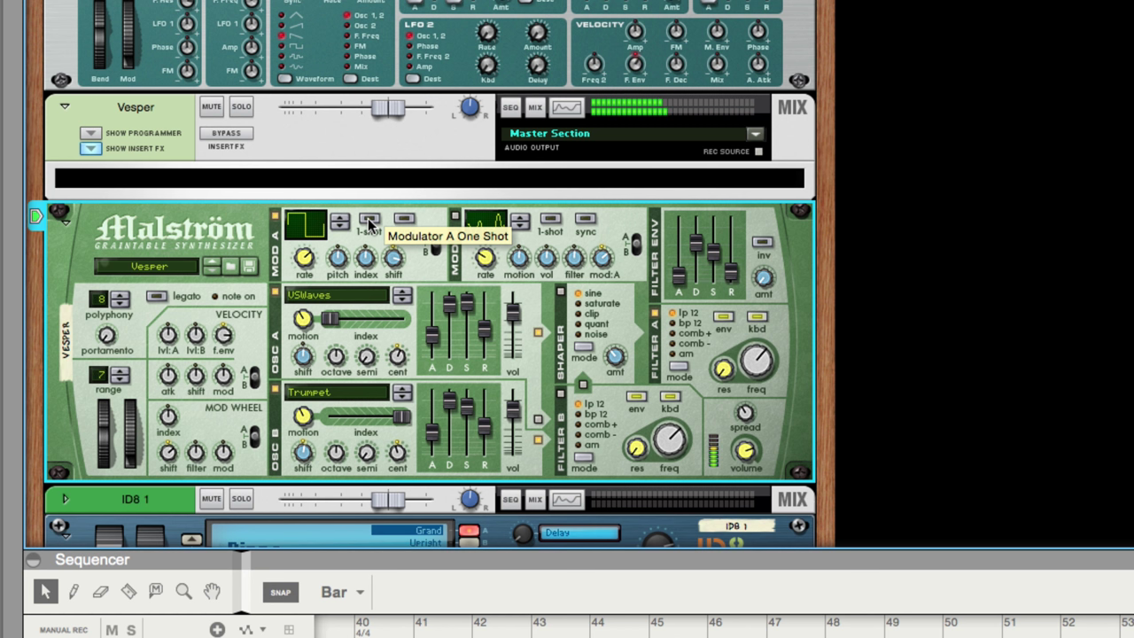
pyautogui.moveTo(390, 256)
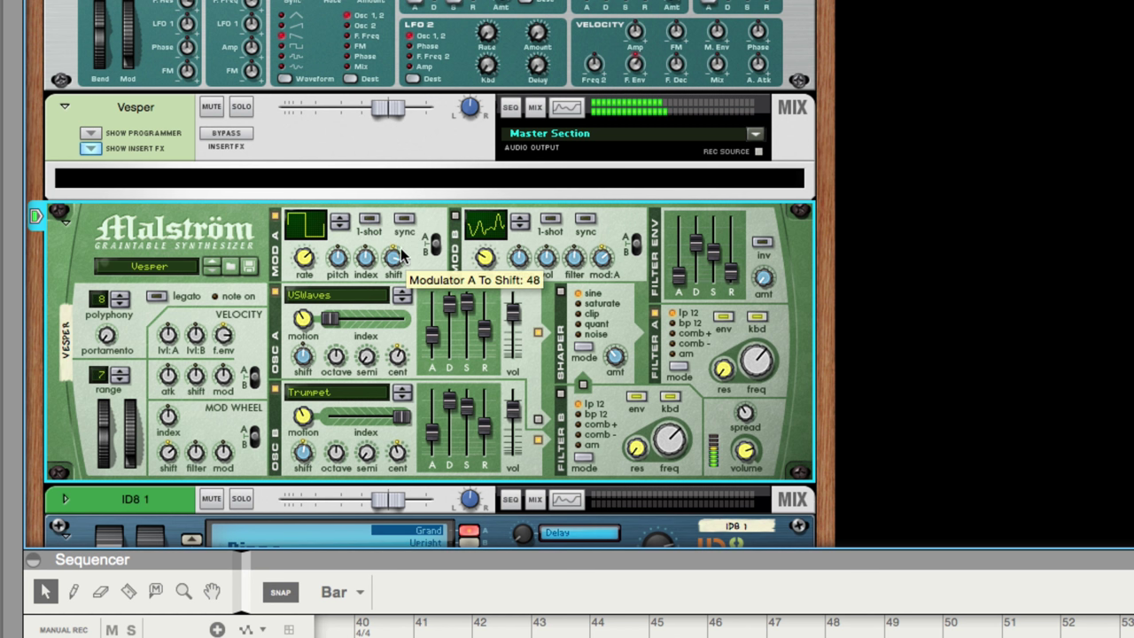
pyautogui.moveTo(350, 275)
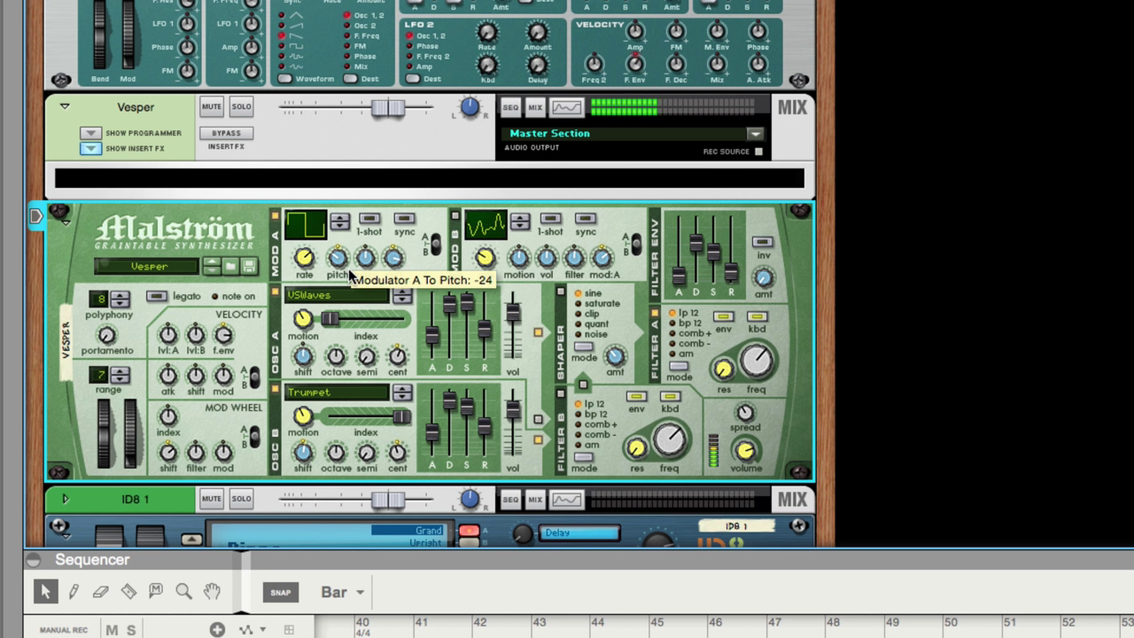
pyautogui.moveTo(350, 277); pyautogui.dragTo(352, 281)
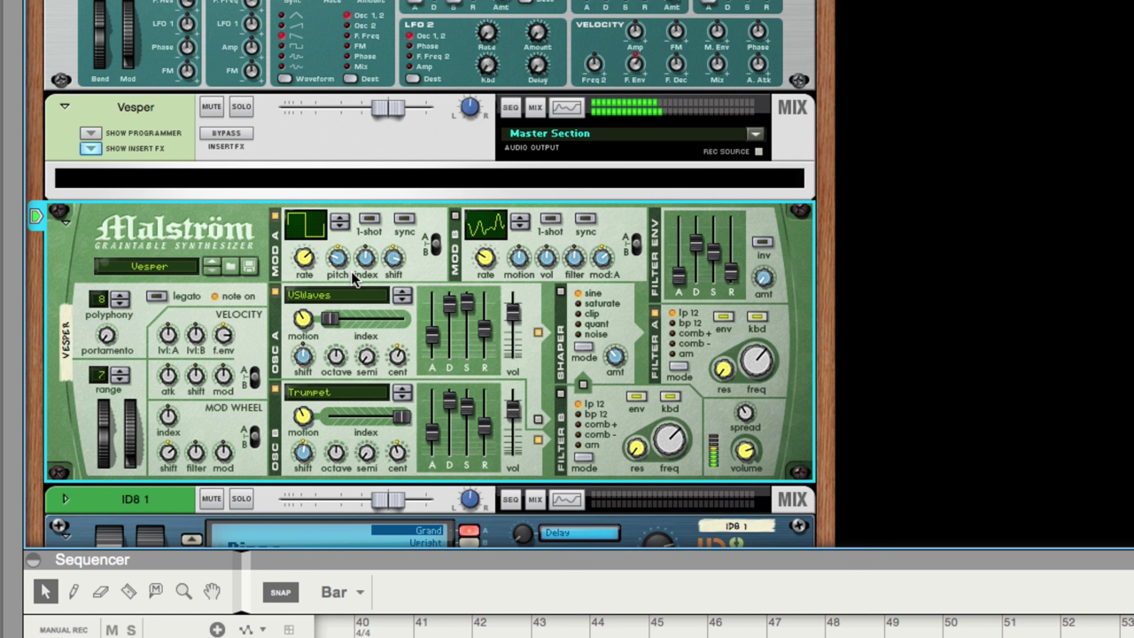
pyautogui.moveTo(388, 265)
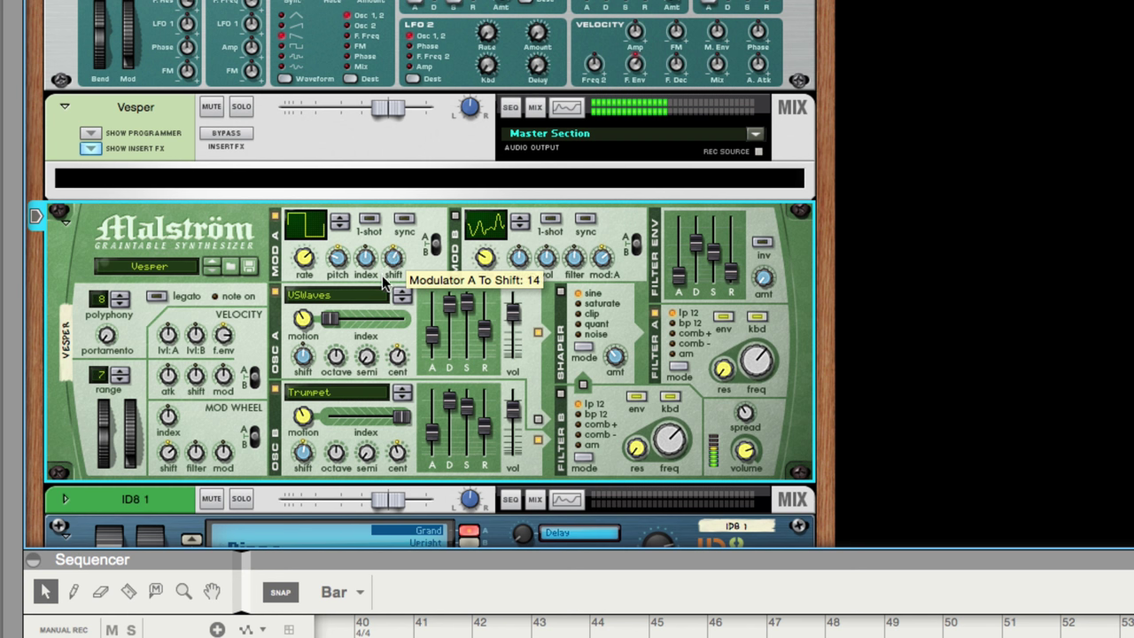
pyautogui.moveTo(382, 275); pyautogui.dragTo(386, 264)
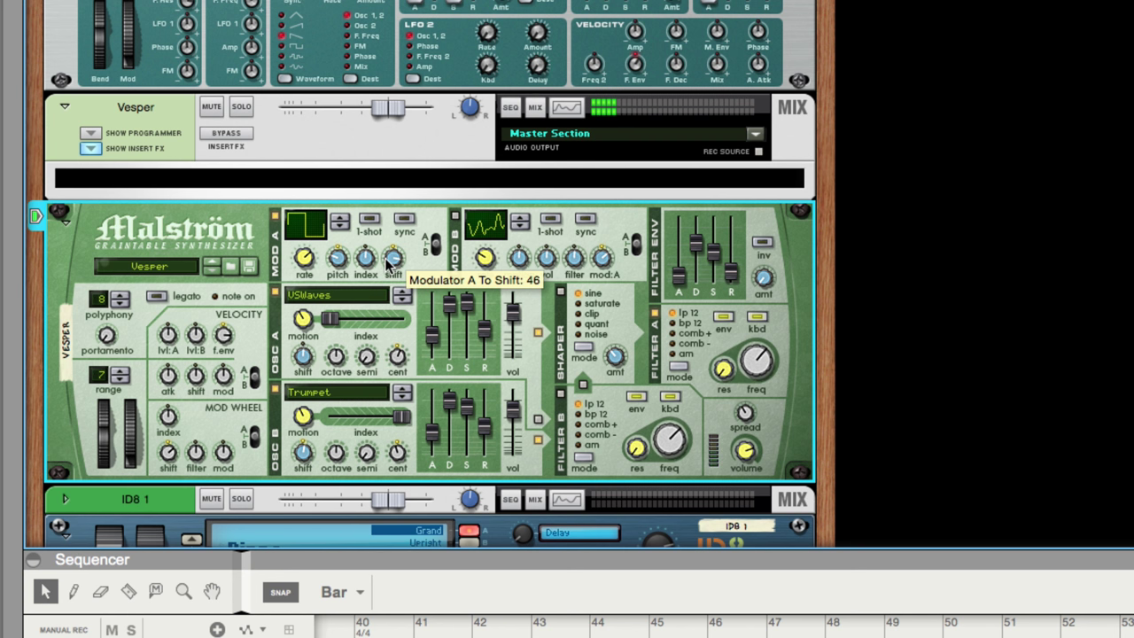
pyautogui.moveTo(383, 261)
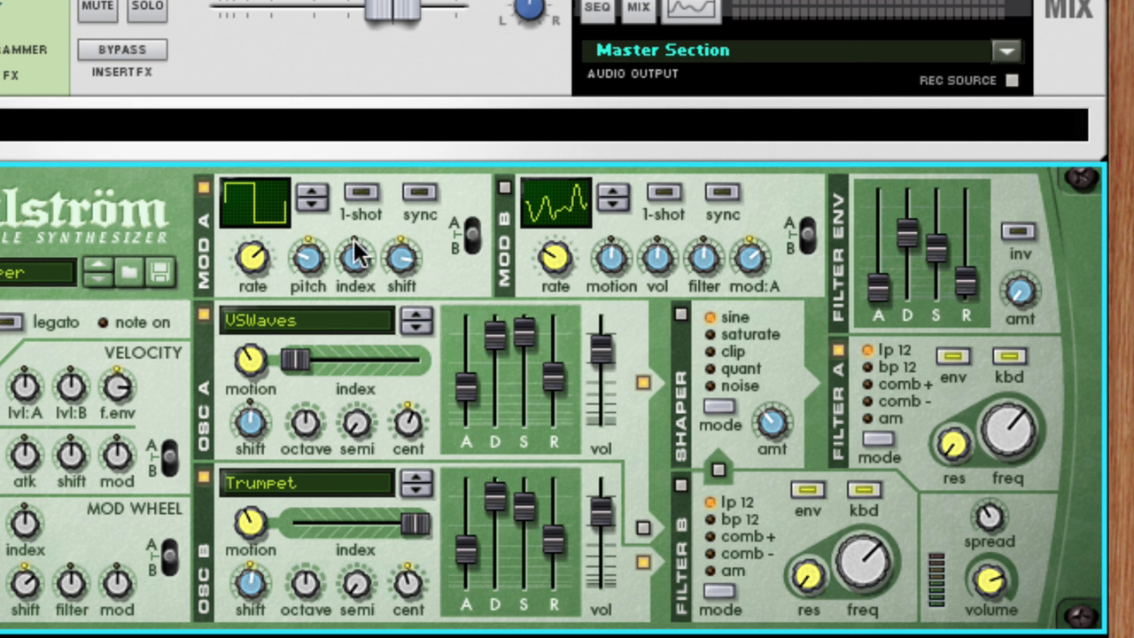
# Turn on tempo sync for Mod A and adjust its synced rate
pyautogui.click(418, 194)
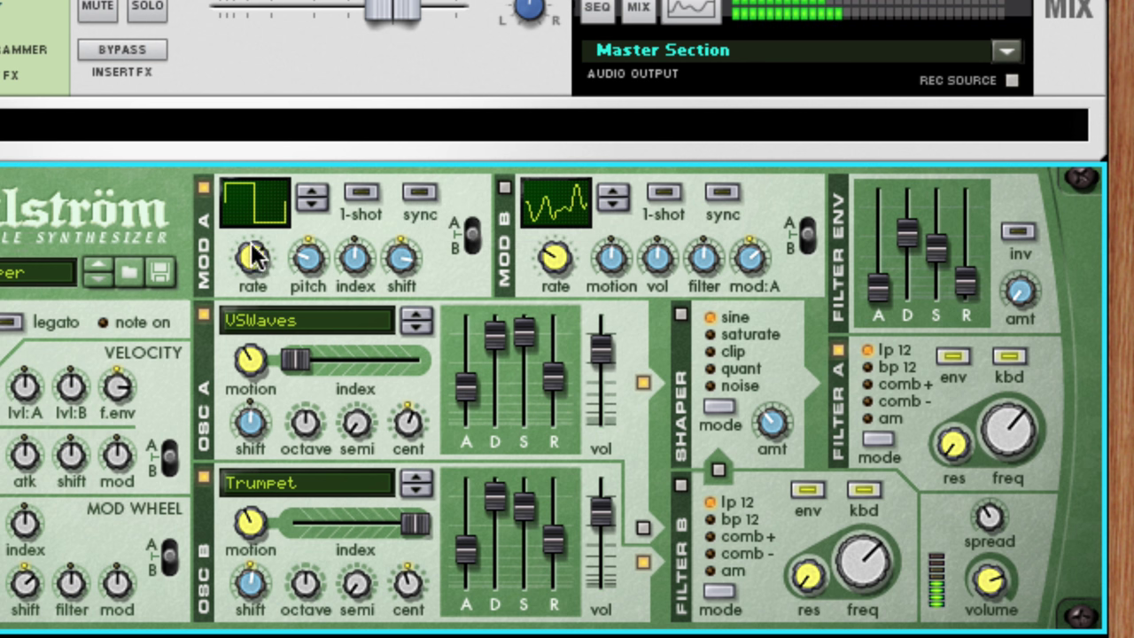
pyautogui.moveTo(233, 258)
pyautogui.mouseDown()
pyautogui.moveTo(251, 248)
pyautogui.moveTo(252, 261)
pyautogui.mouseUp()
pyautogui.click(419, 191)
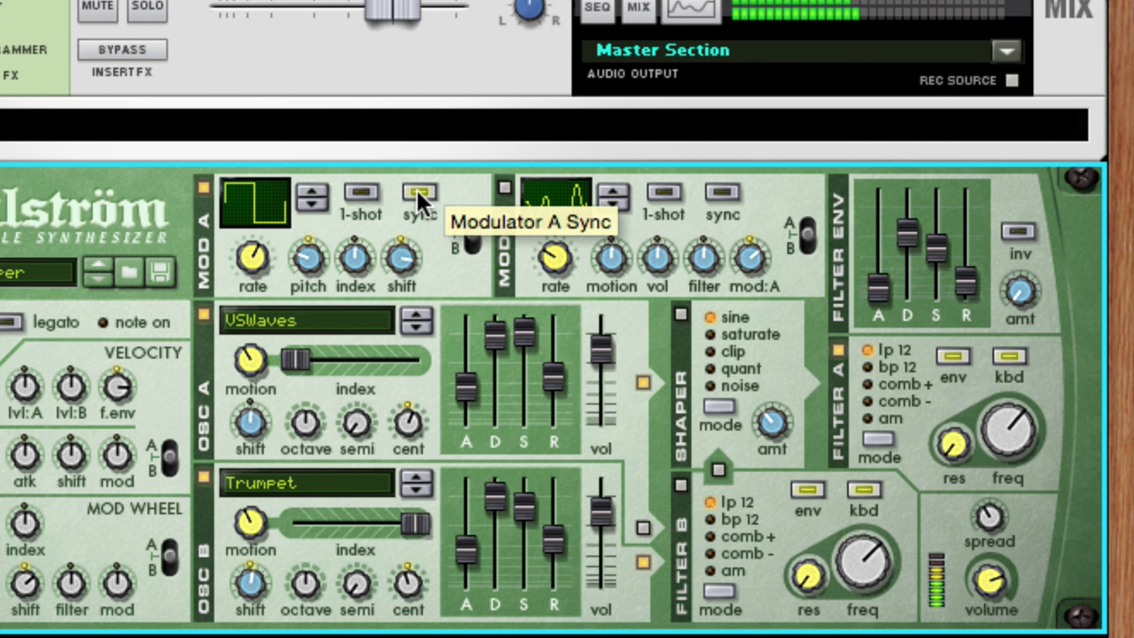
pyautogui.moveTo(252, 254)
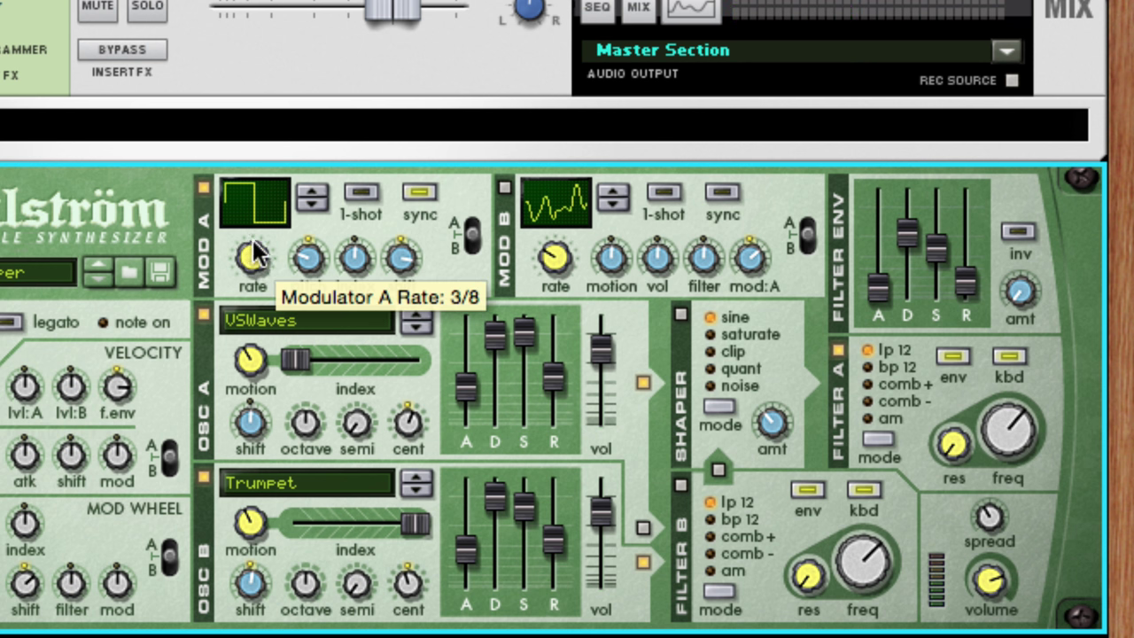
pyautogui.moveTo(252, 255)
pyautogui.mouseDown()
pyautogui.moveTo(243, 191)
pyautogui.moveTo(269, 299)
pyautogui.moveTo(268, 255)
pyautogui.moveTo(249, 250)
pyautogui.mouseUp()
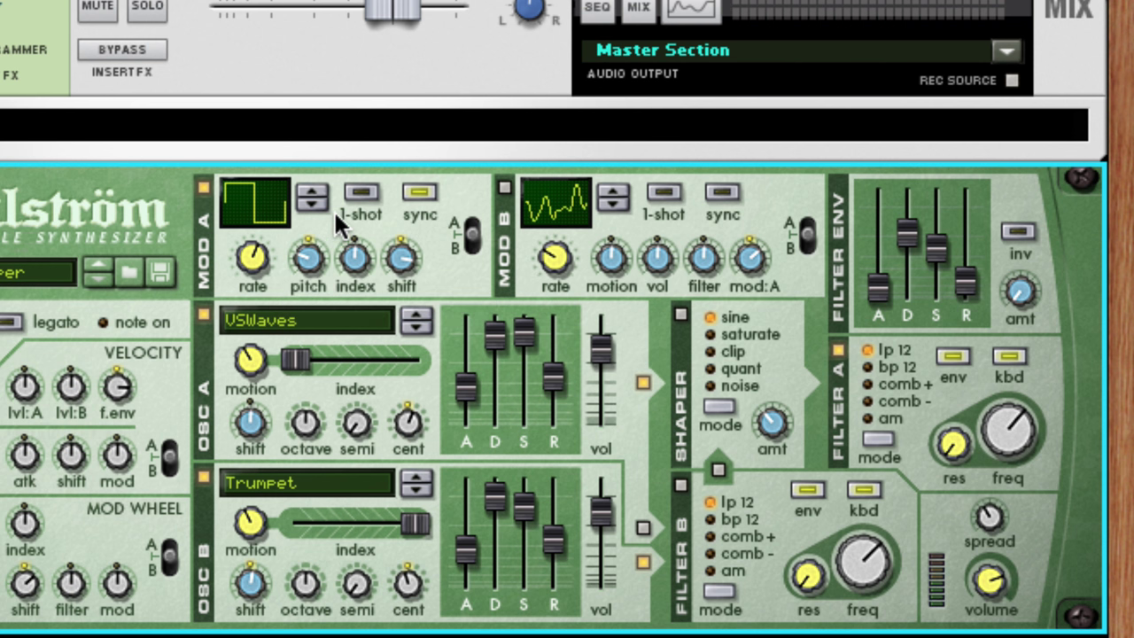
# Turn on Mod B, browse its waveforms to the single rounded arch and lower its rate
pyautogui.click(505, 185)
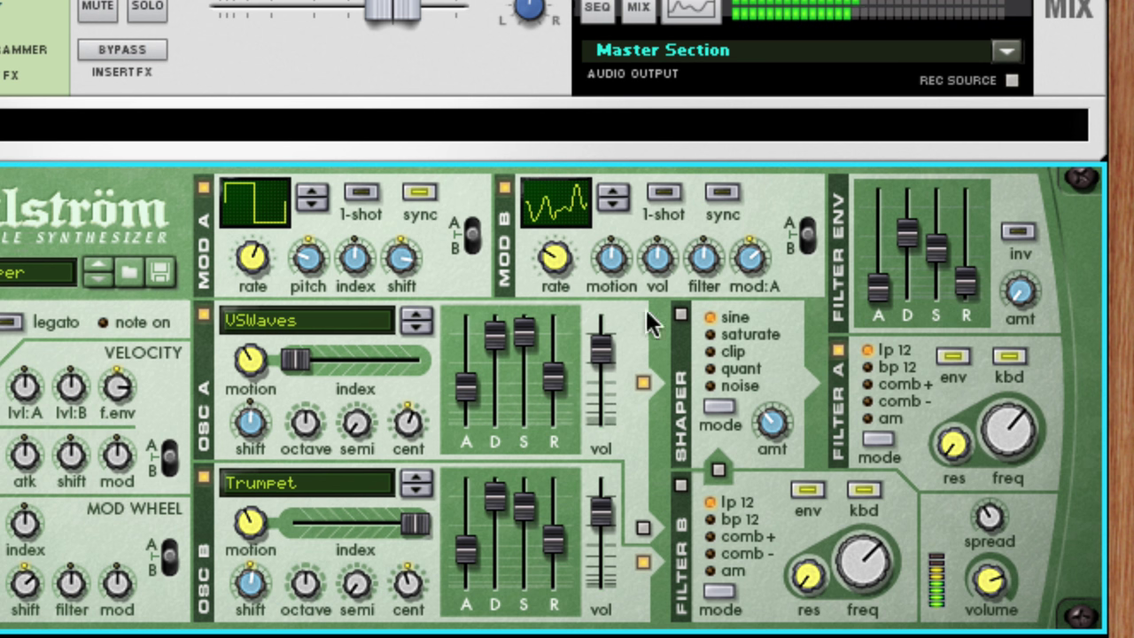
pyautogui.moveTo(556, 257); pyautogui.dragTo(612, 198)
pyautogui.click(612, 198)
pyautogui.click(613, 198)
pyautogui.click(613, 198)
pyautogui.click(613, 197)
pyautogui.click(613, 198)
pyautogui.click(612, 198)
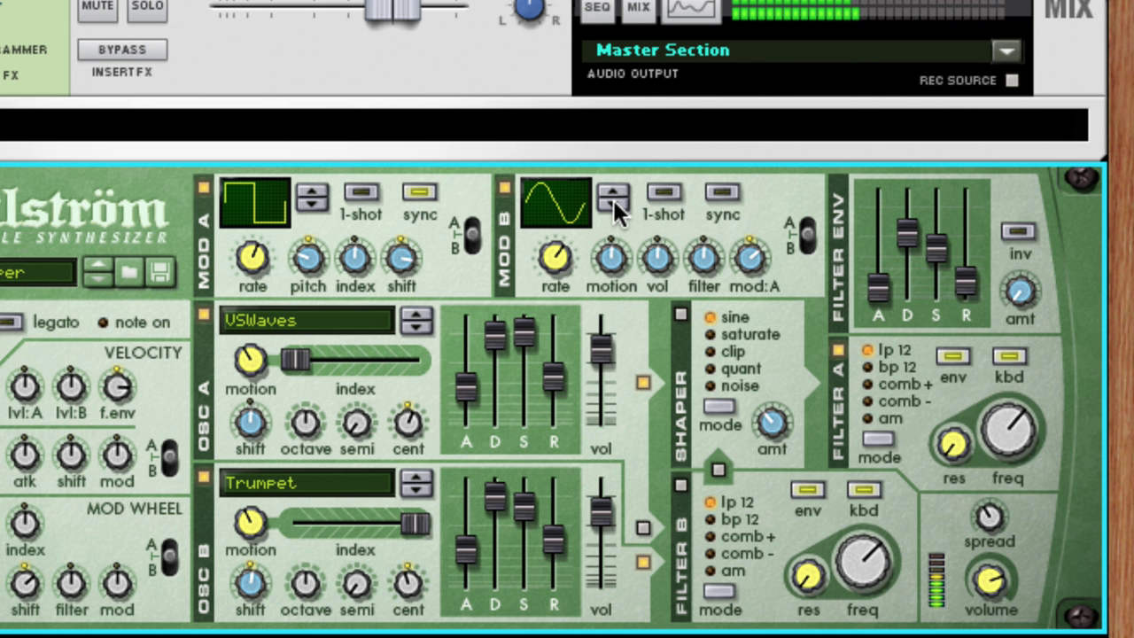
pyautogui.click(619, 199)
pyautogui.click(619, 199)
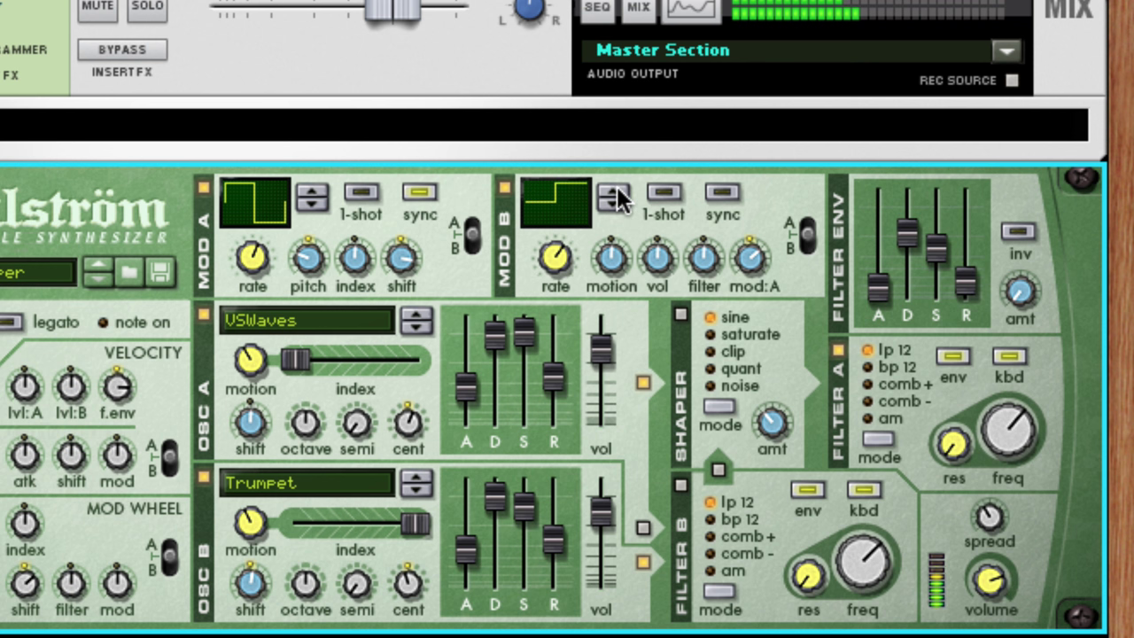
pyautogui.click(618, 199)
pyautogui.click(619, 198)
pyautogui.click(618, 198)
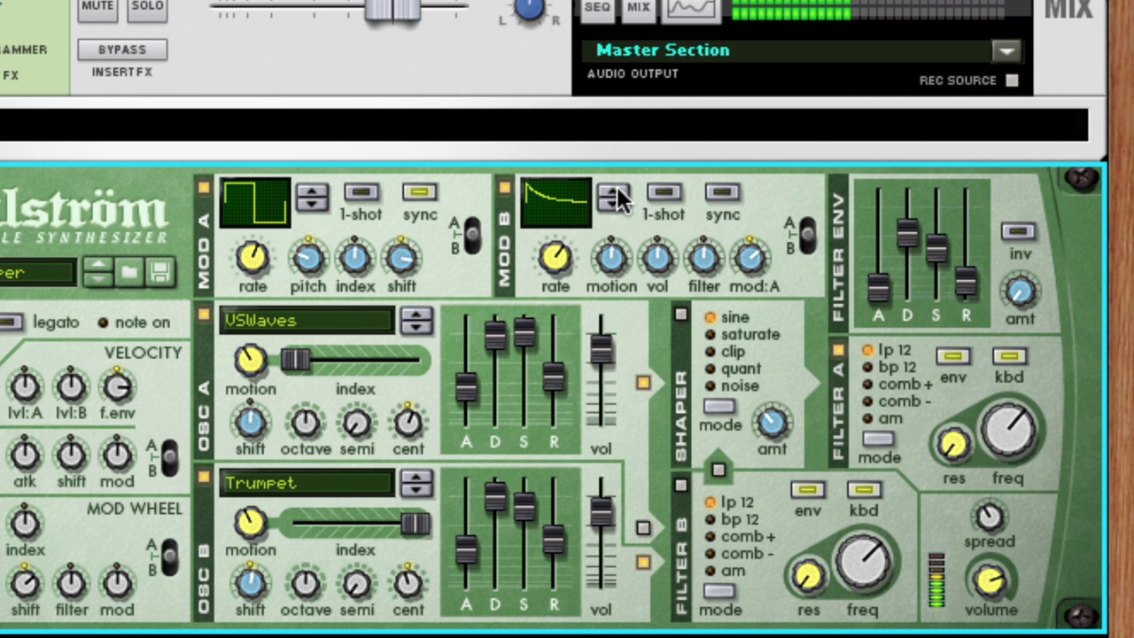
pyautogui.click(619, 199)
pyautogui.click(619, 199)
pyautogui.click(619, 198)
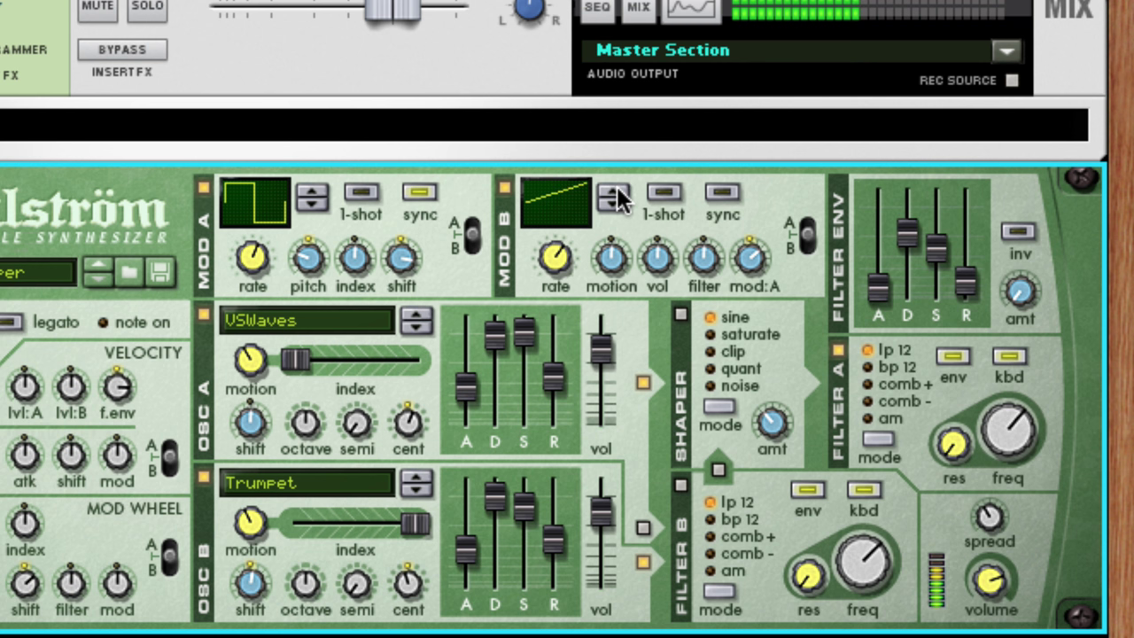
pyautogui.click(619, 198)
pyautogui.click(618, 199)
pyautogui.click(618, 199)
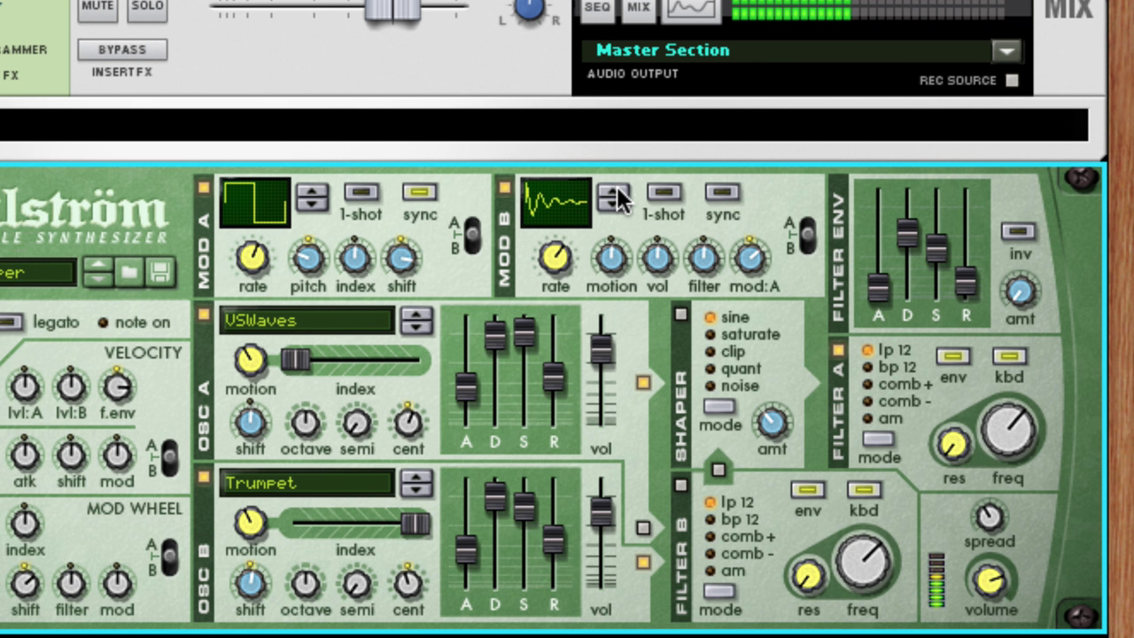
pyautogui.click(619, 199)
pyautogui.click(619, 199)
pyautogui.click(618, 198)
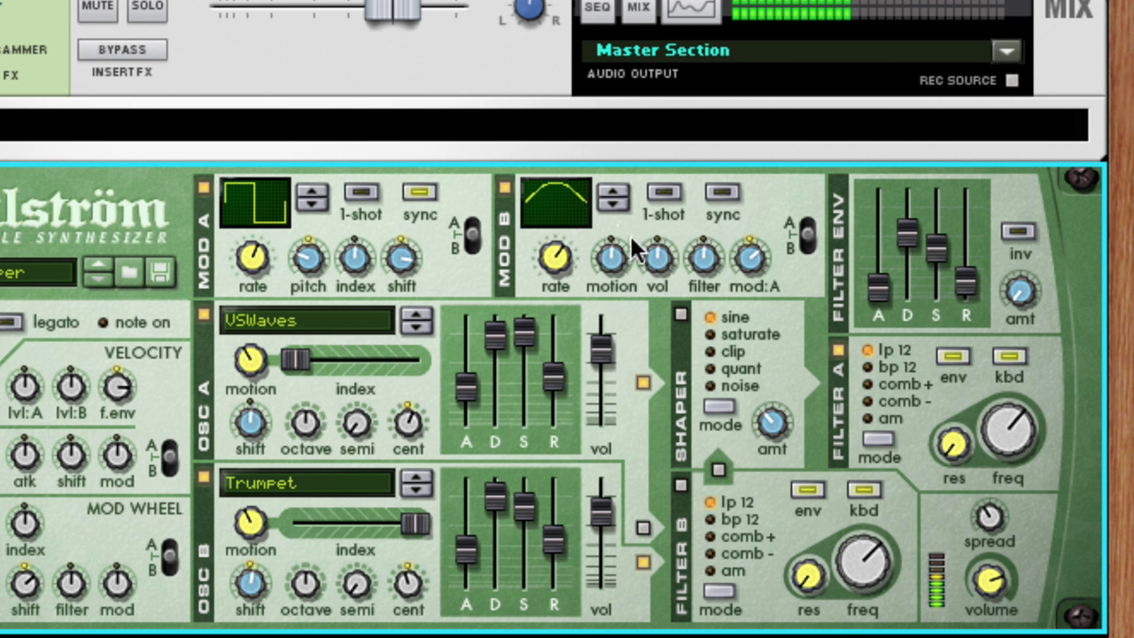
pyautogui.moveTo(555, 256); pyautogui.dragTo(562, 317)
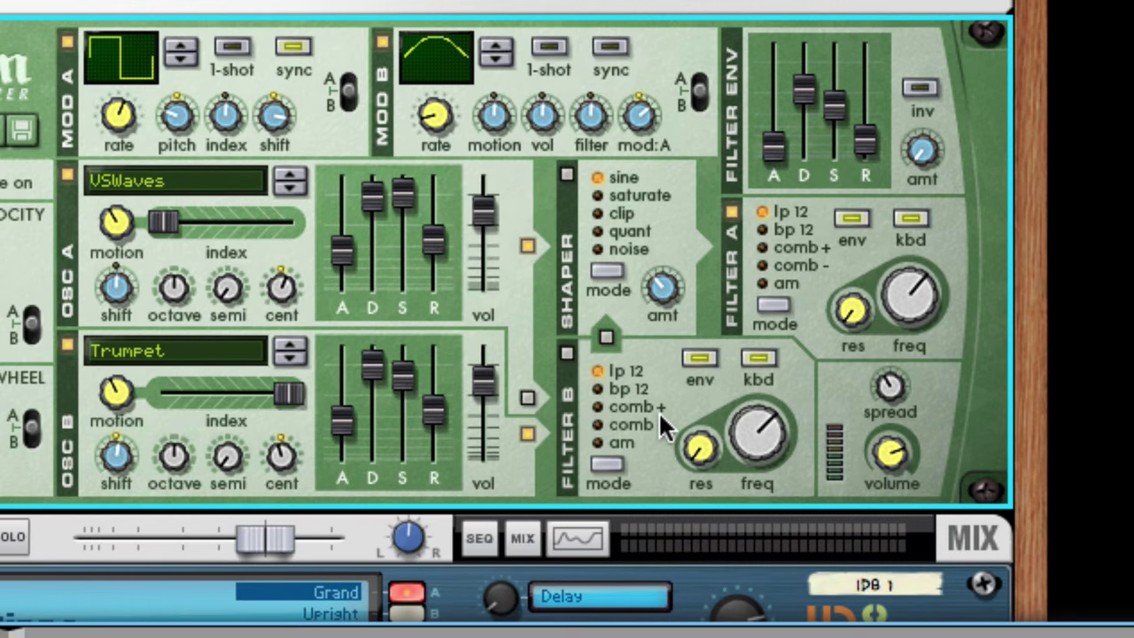
# Check the rear main outputs for Filters A and B, and try Filter B's routing into the Shaper on and off
pyautogui.press('Tab')
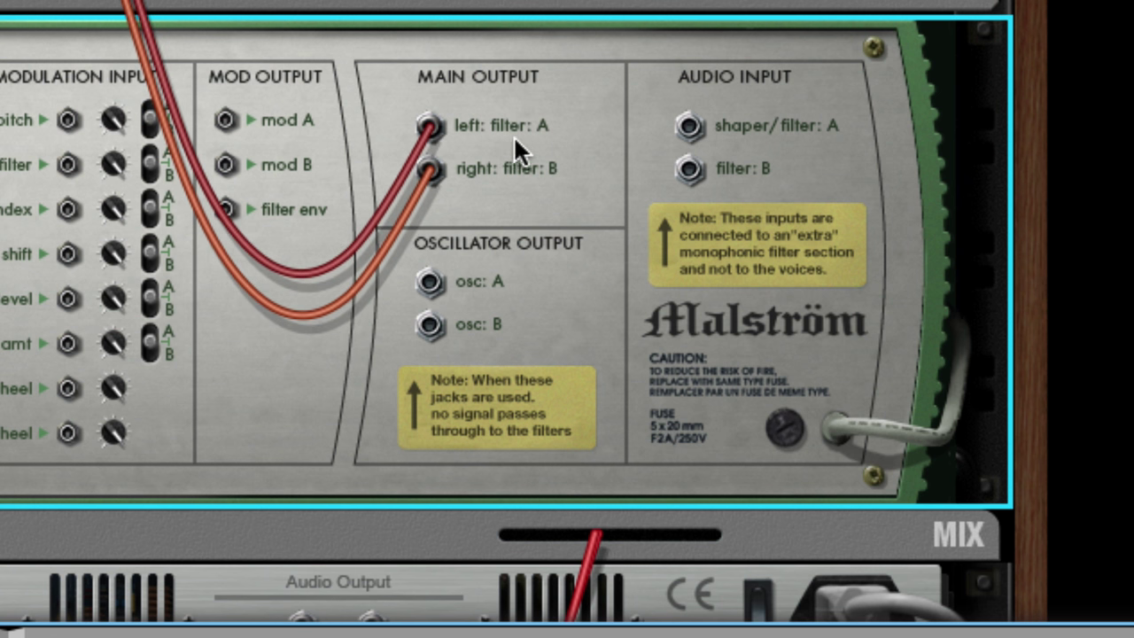
pyautogui.press('Tab')
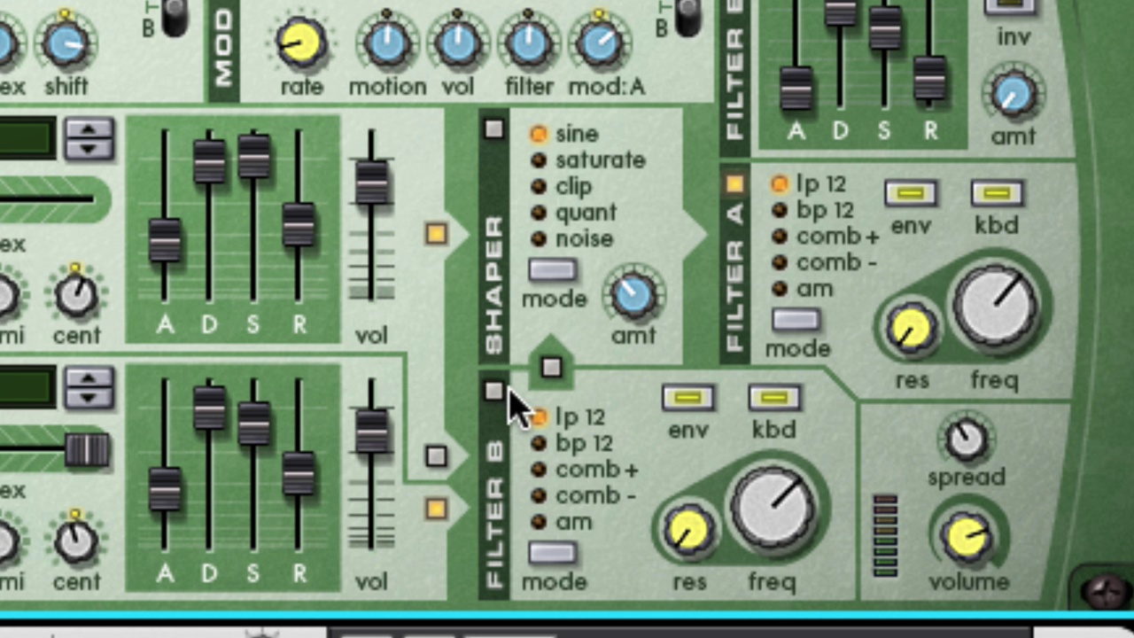
pyautogui.click(551, 367)
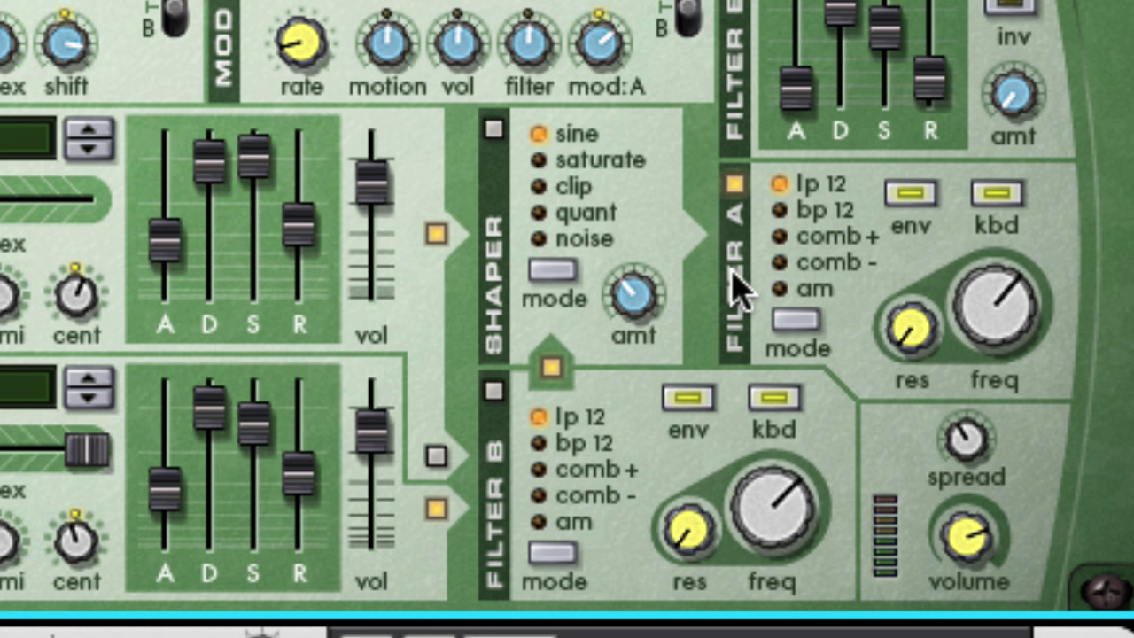
pyautogui.click(551, 366)
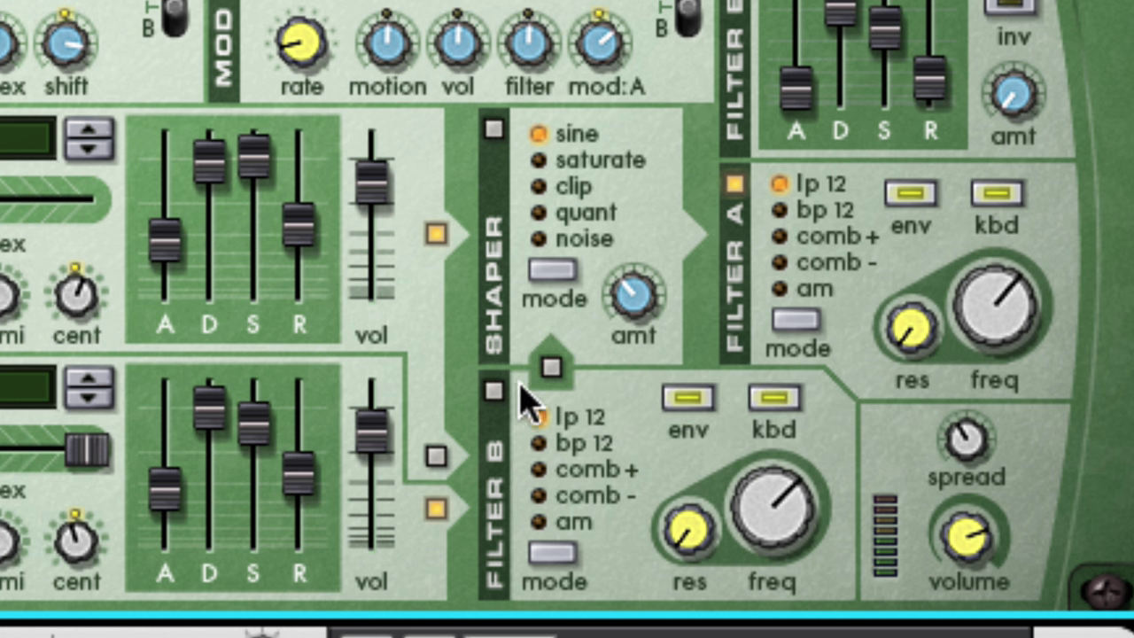
# Turn on Filter B, route its output into the Shaper, and route Oscillator A into Filter B
pyautogui.click(494, 390)
pyautogui.click(551, 366)
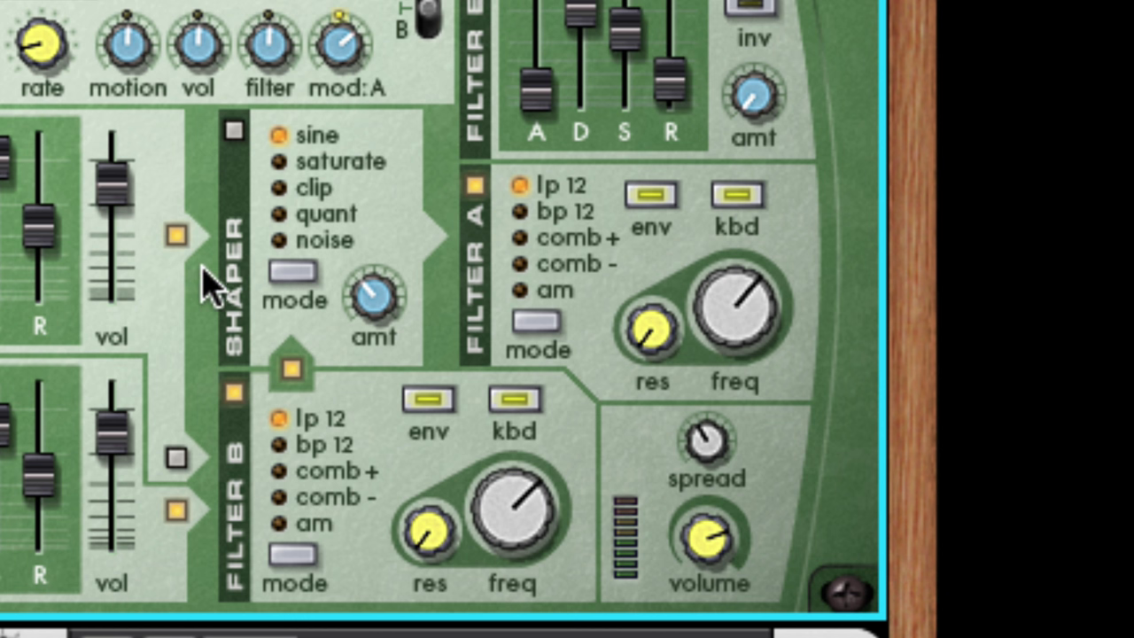
pyautogui.click(184, 461)
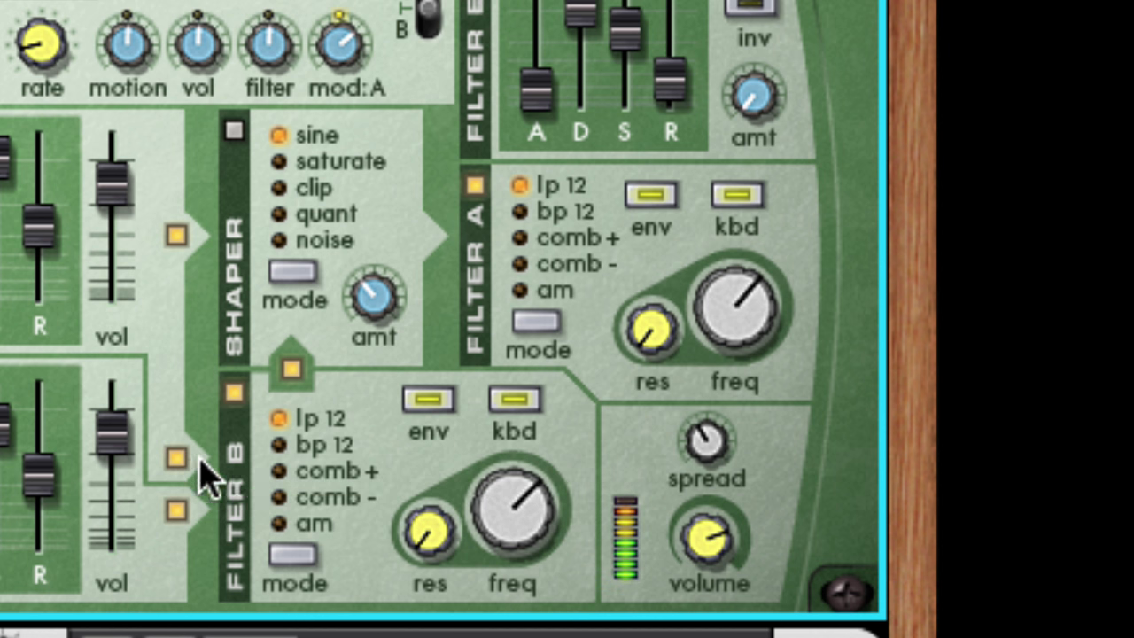
# Try Filter B's comb +, comb - and am modes, return it to lp 12, and raise its resonance with the frequency at 46
pyautogui.click(300, 559)
pyautogui.click(299, 560)
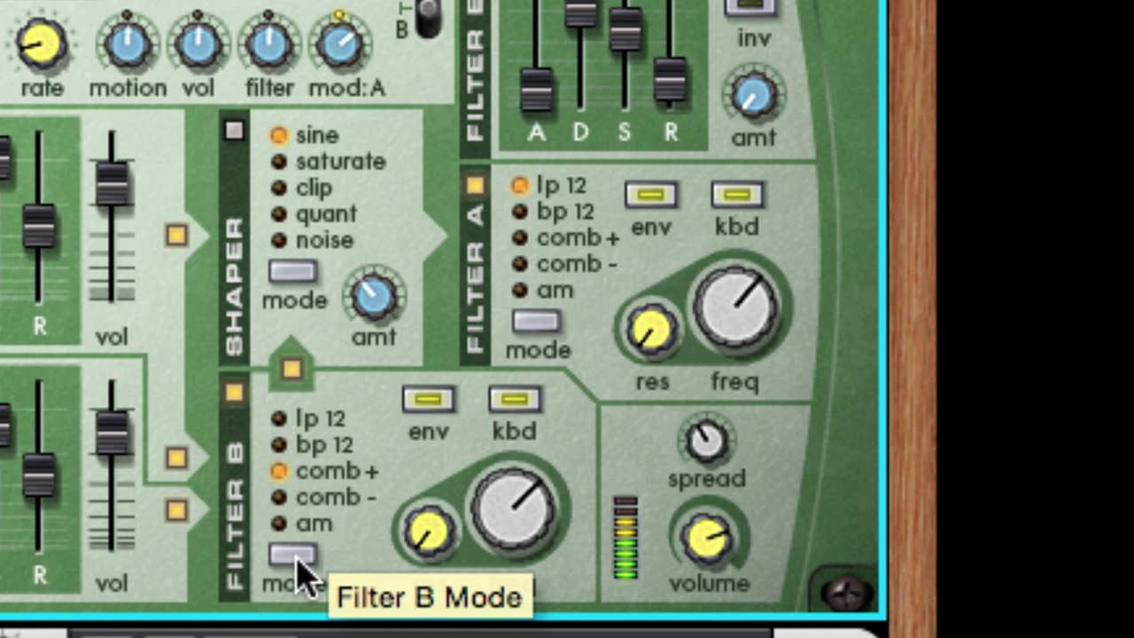
pyautogui.moveTo(413, 537); pyautogui.dragTo(441, 505)
pyautogui.click(305, 563)
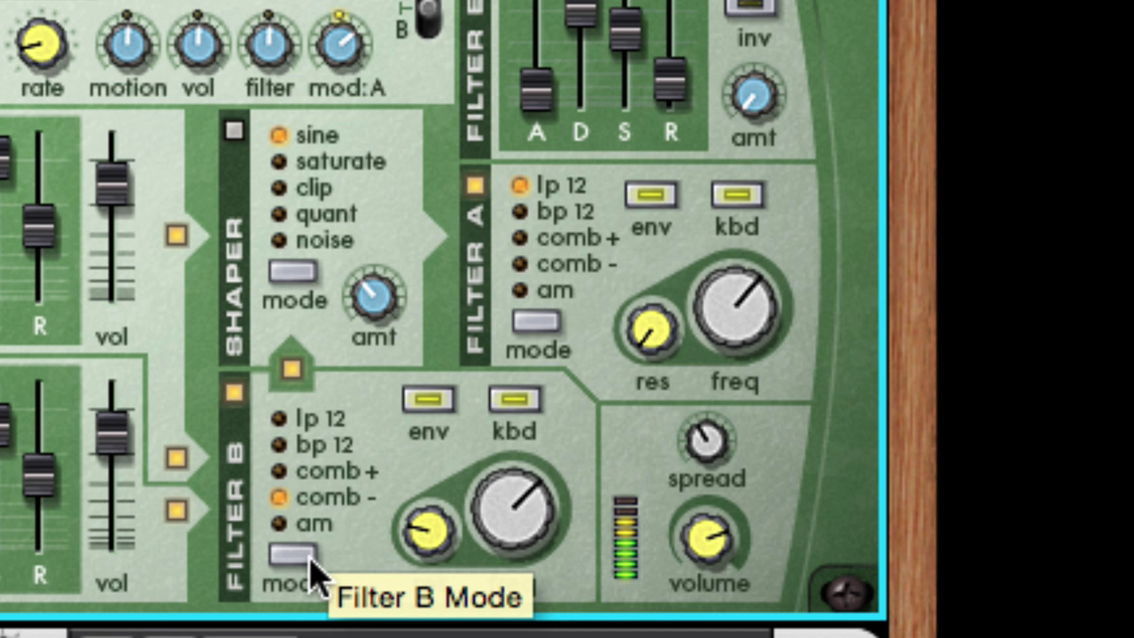
pyautogui.click(306, 562)
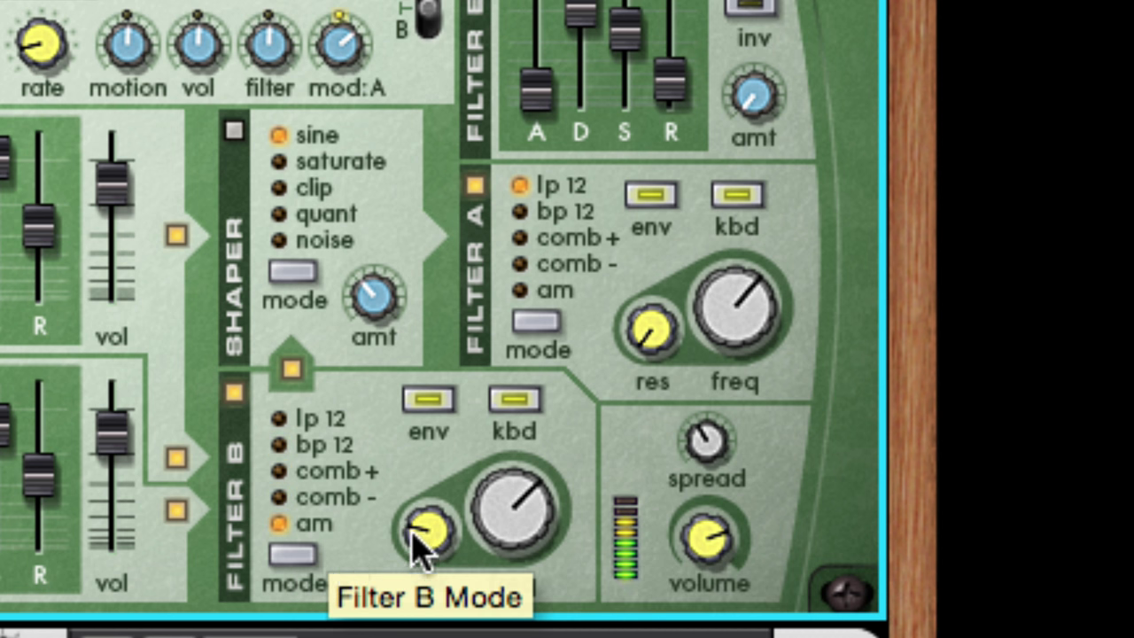
pyautogui.click(319, 555)
pyautogui.moveTo(428, 545); pyautogui.dragTo(435, 520)
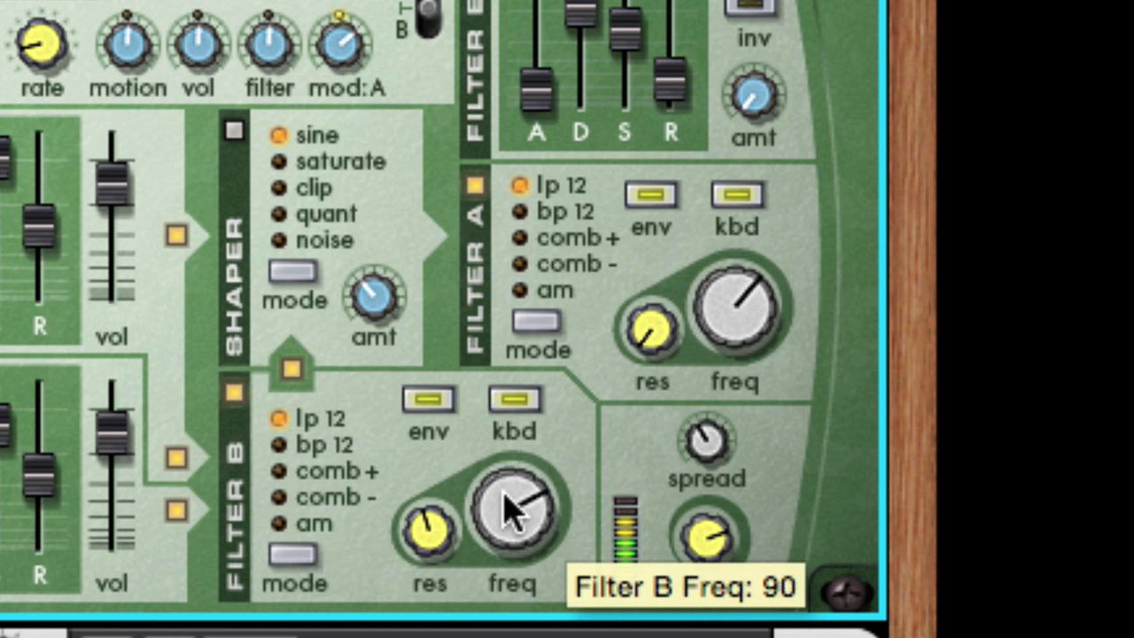
pyautogui.moveTo(506, 505); pyautogui.dragTo(485, 556)
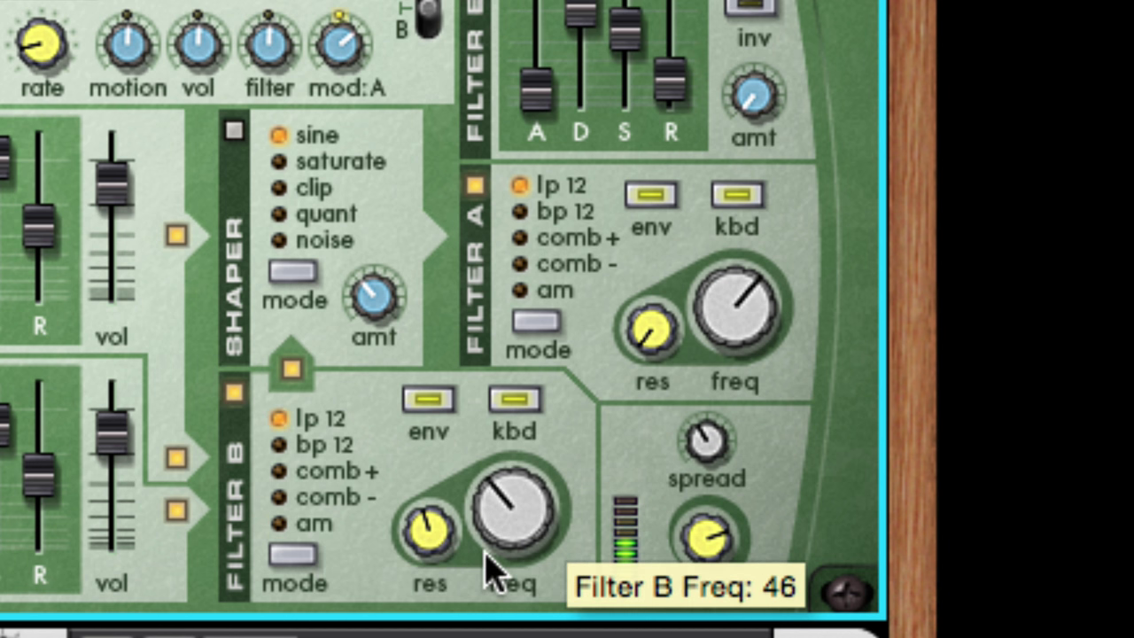
# Raise Filter A's frequency and the filter envelope's attack, and switch Filter B to am mode
pyautogui.moveTo(660, 352); pyautogui.dragTo(767, 321)
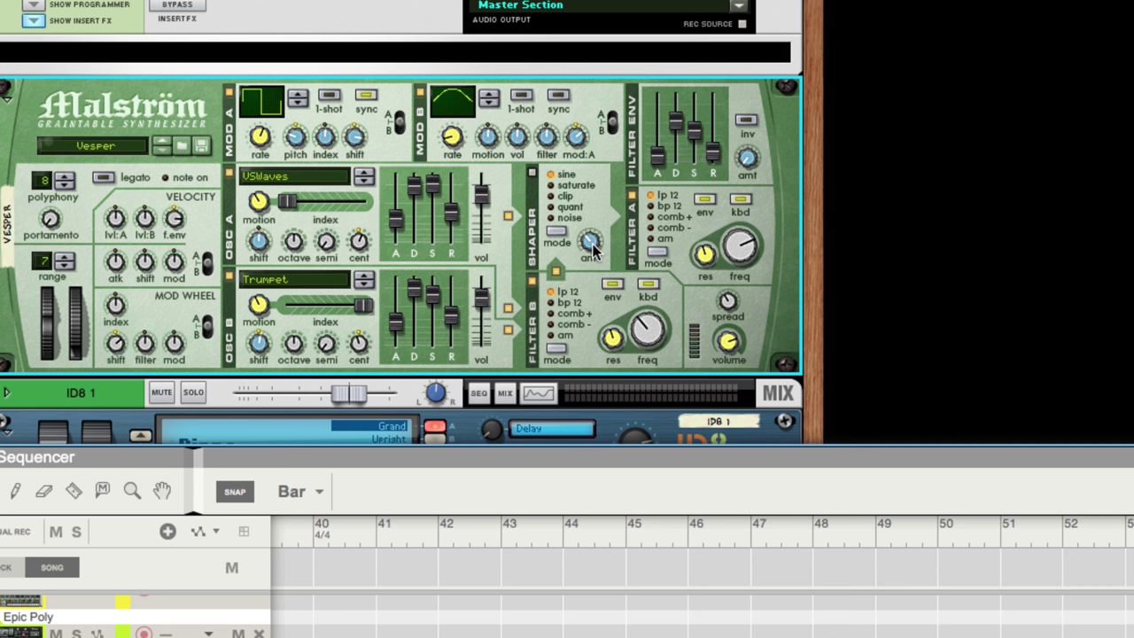
pyautogui.click(556, 348)
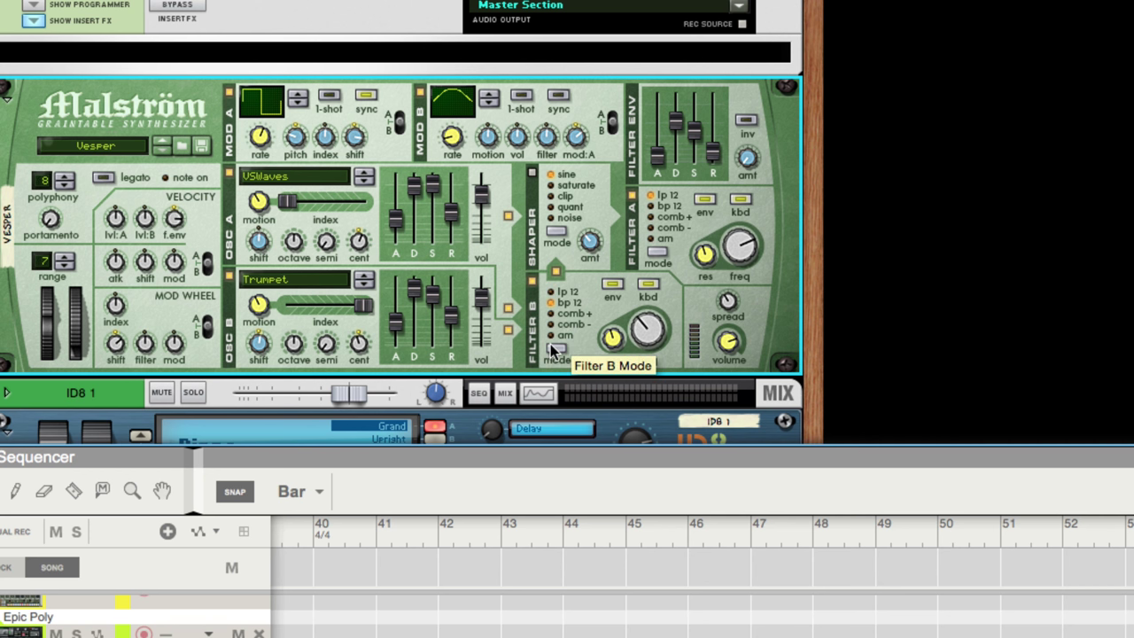
pyautogui.click(555, 348)
pyautogui.click(556, 348)
pyautogui.click(556, 348)
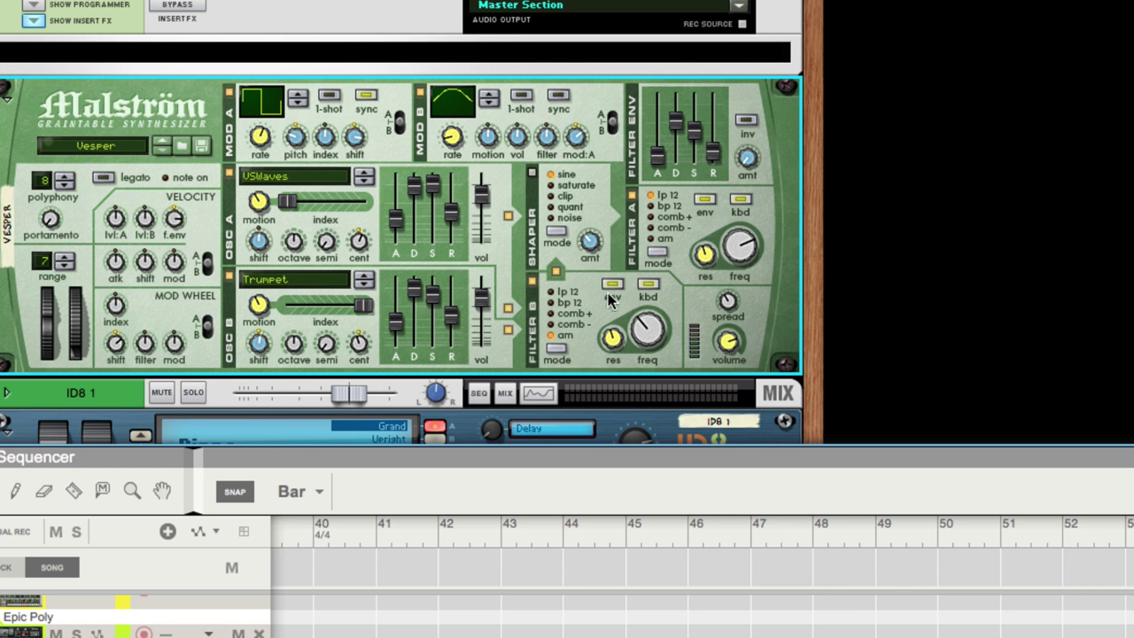
pyautogui.moveTo(657, 127); pyautogui.dragTo(656, 114)
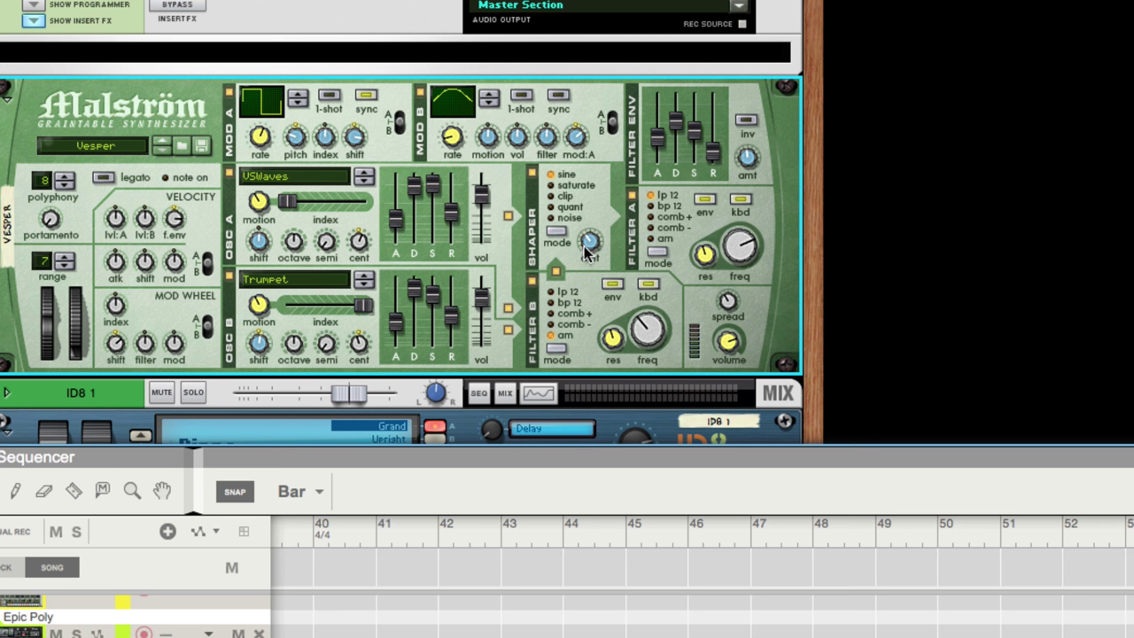
# Turn on the Shaper, step its mode from sine through saturate, clip and quant to noise, and adjust its amount
pyautogui.moveTo(587, 246); pyautogui.dragTo(588, 253)
pyautogui.click(556, 231)
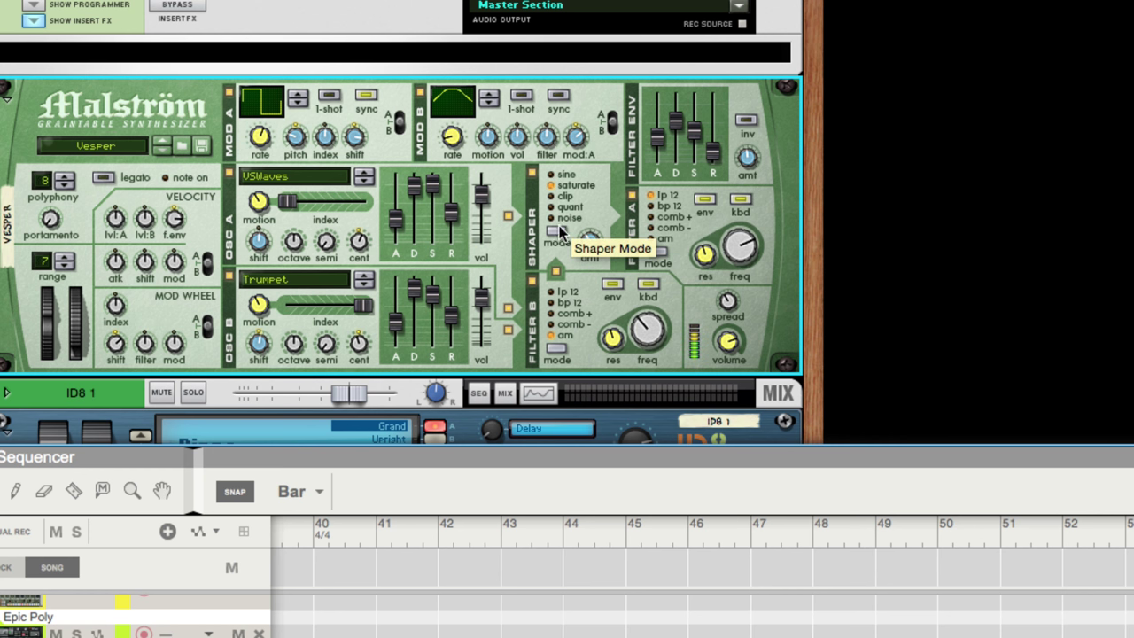
pyautogui.click(558, 232)
pyautogui.click(558, 232)
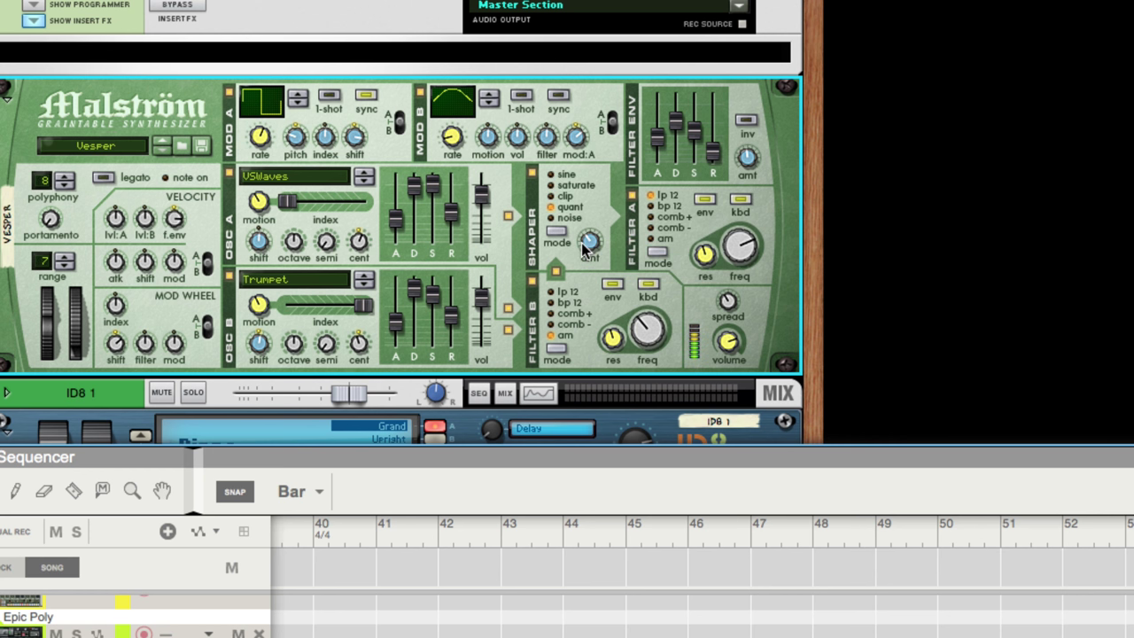
pyautogui.click(558, 232)
pyautogui.moveTo(581, 249); pyautogui.dragTo(593, 298)
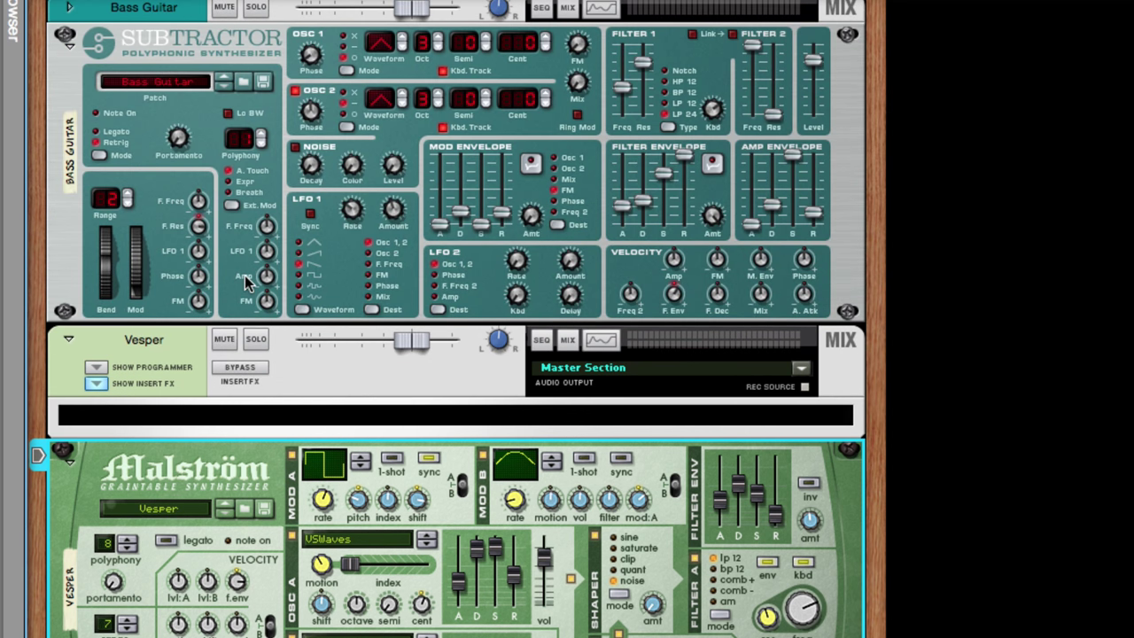
# Lower the Malström's polyphony to 1 voice
pyautogui.scroll(-2, 216, 620)
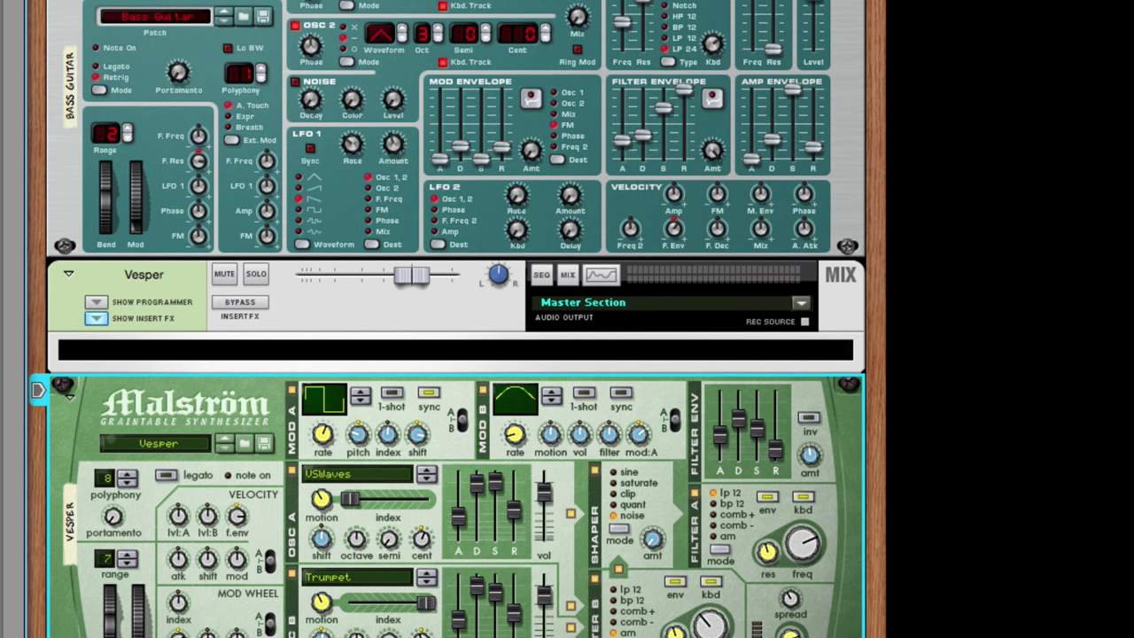
pyautogui.scroll(-1, 457, 319)
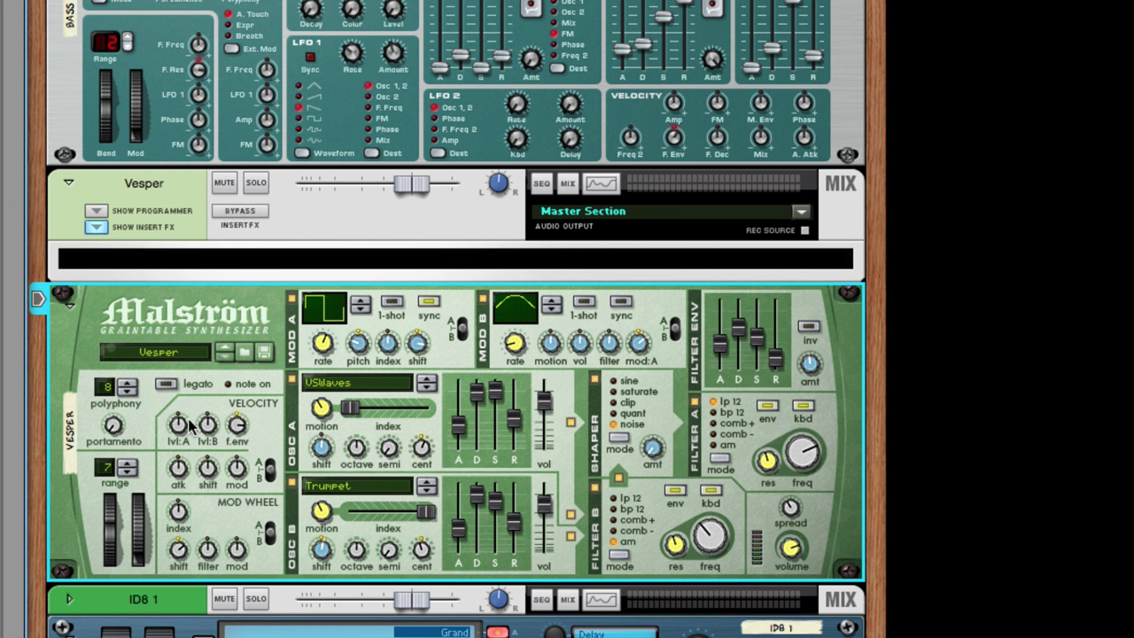
pyautogui.scroll(4, 248, 75)
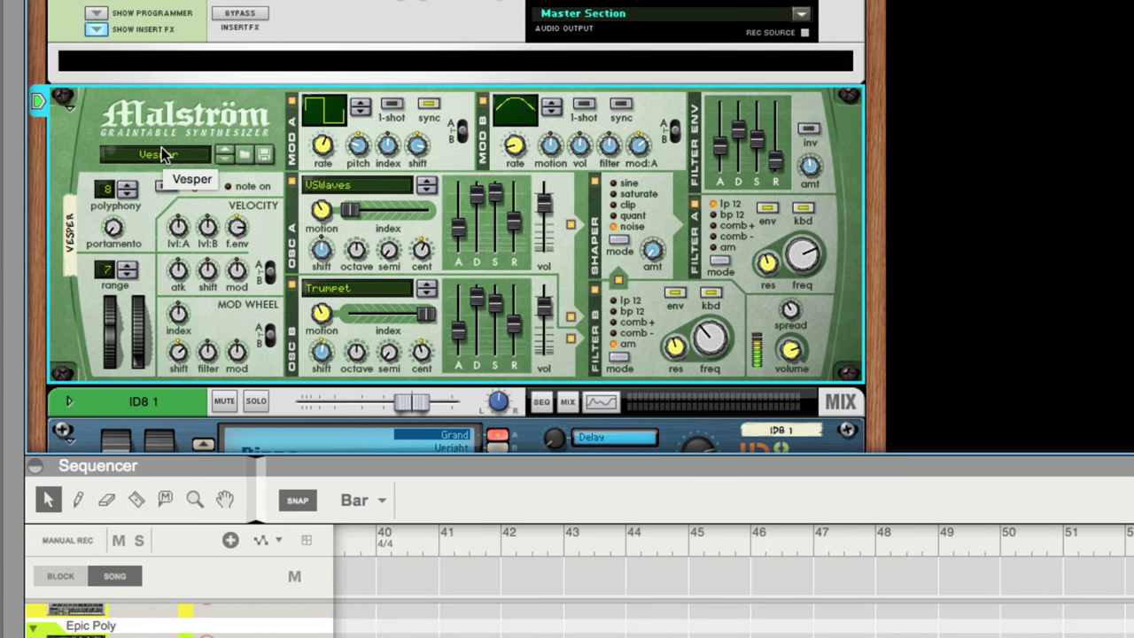
pyautogui.click(129, 195)
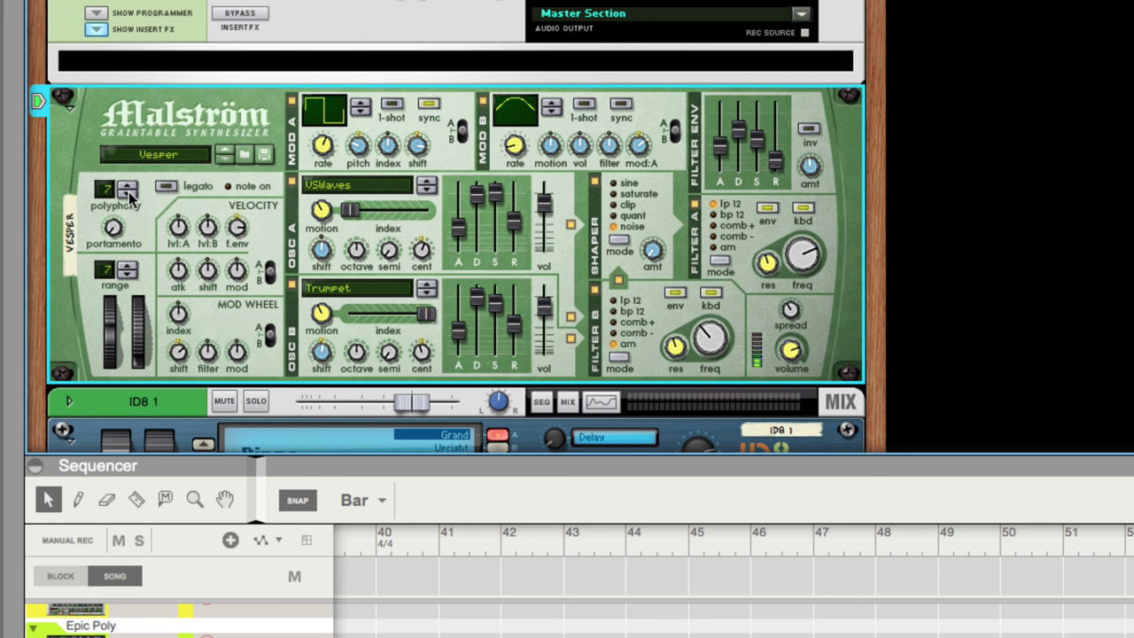
pyautogui.click(129, 195)
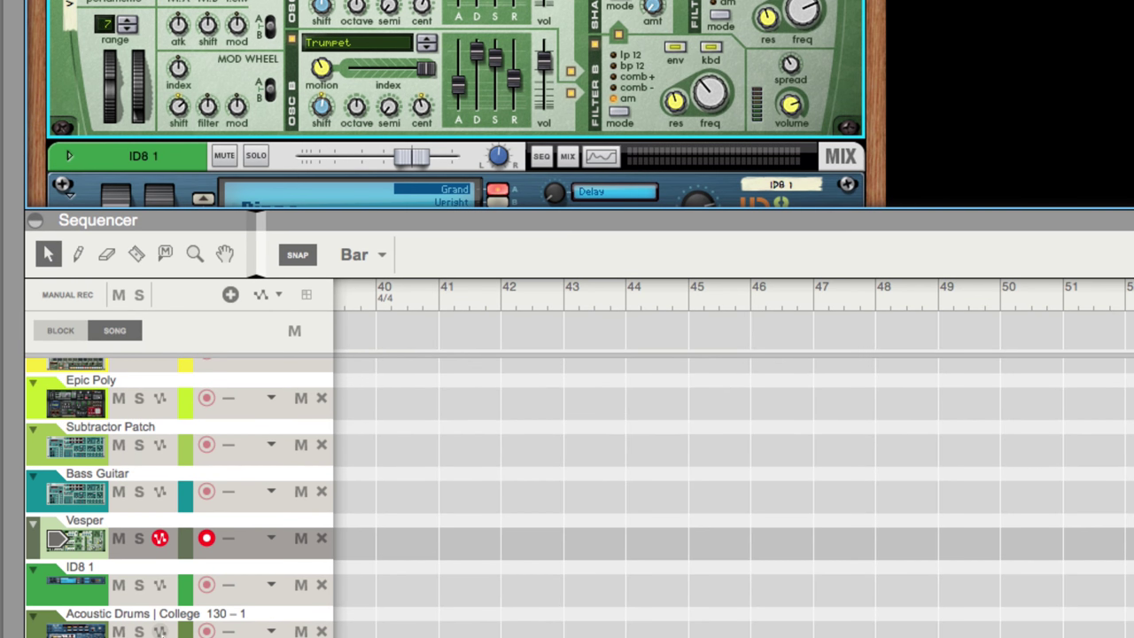
# Select the Bass Guitar track in the sequencer and enlarge the rack area by shrinking the sequencer
pyautogui.click(66, 509)
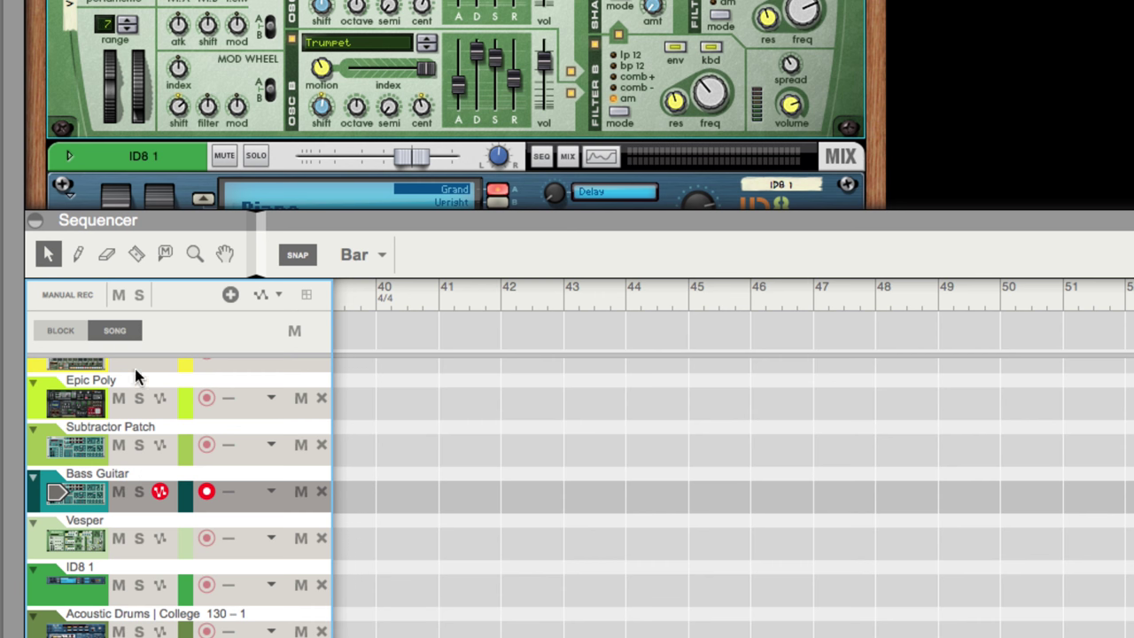
pyautogui.moveTo(55, 212); pyautogui.dragTo(55, 544)
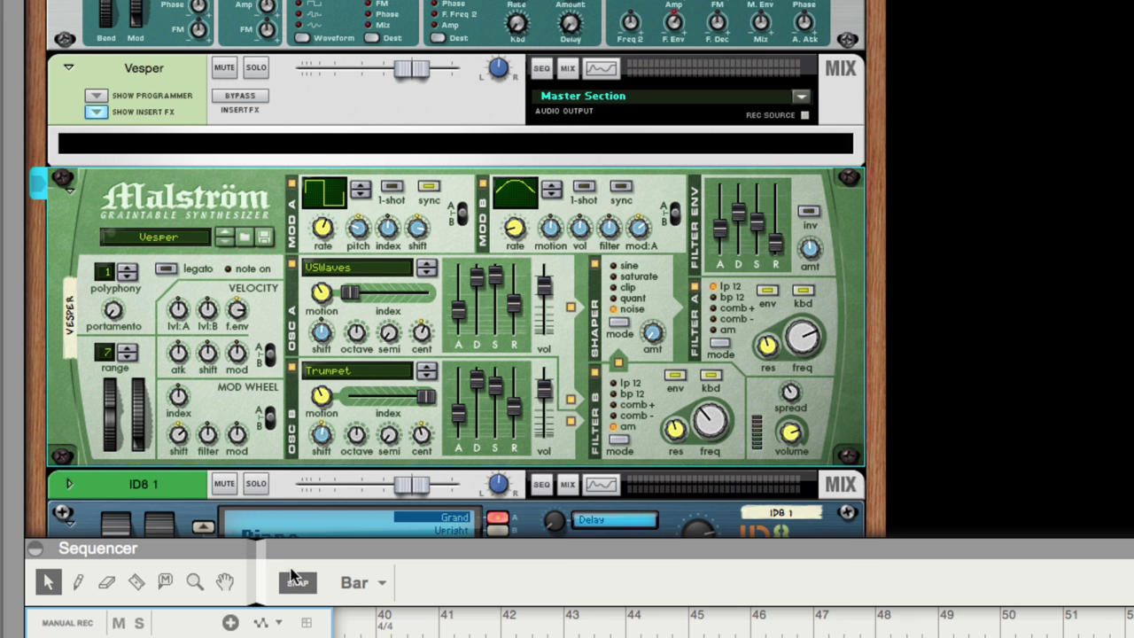
pyautogui.scroll(-5, 245, 427)
pyautogui.scroll(1, 266, 421)
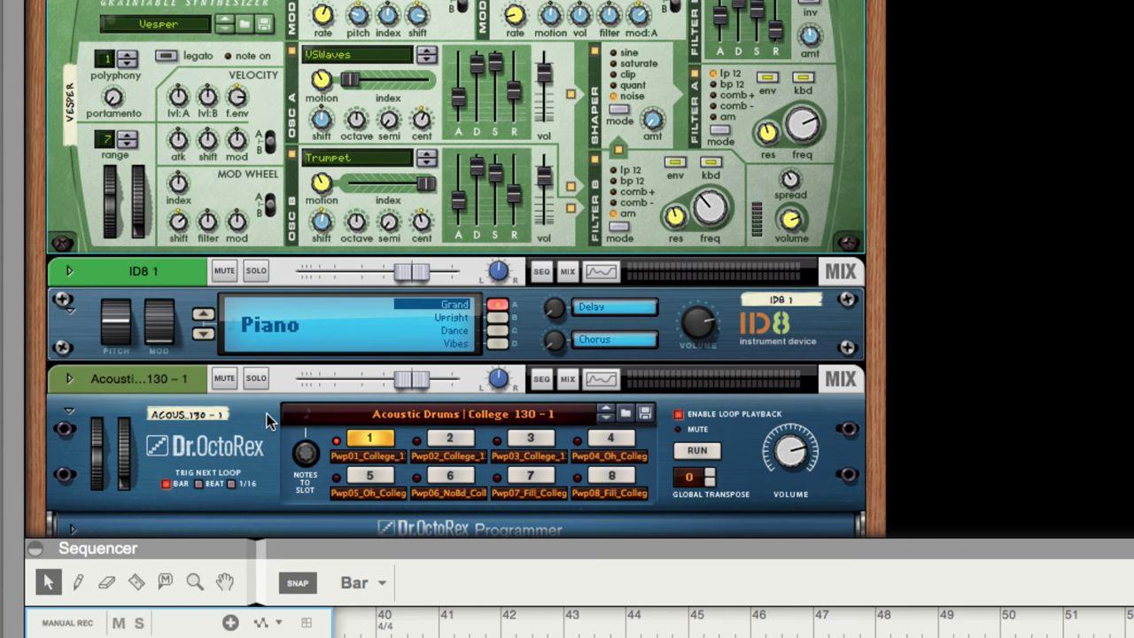
pyautogui.scroll(5, 270, 421)
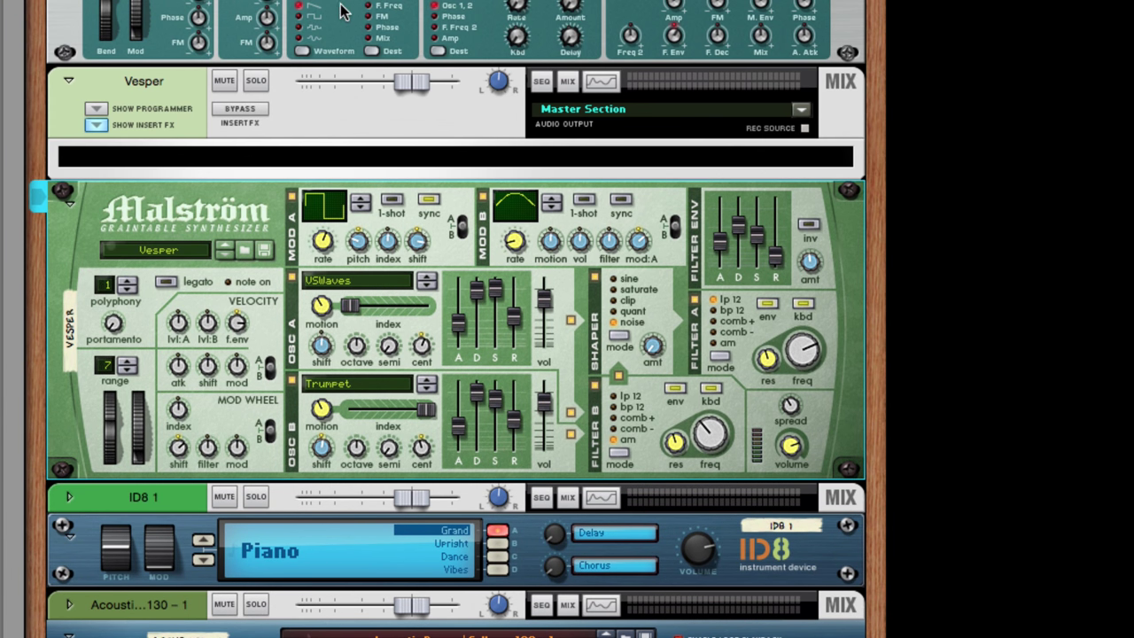
# Select the Malström in the rack and look through the other instruments up to the Master Section
pyautogui.click(245, 195)
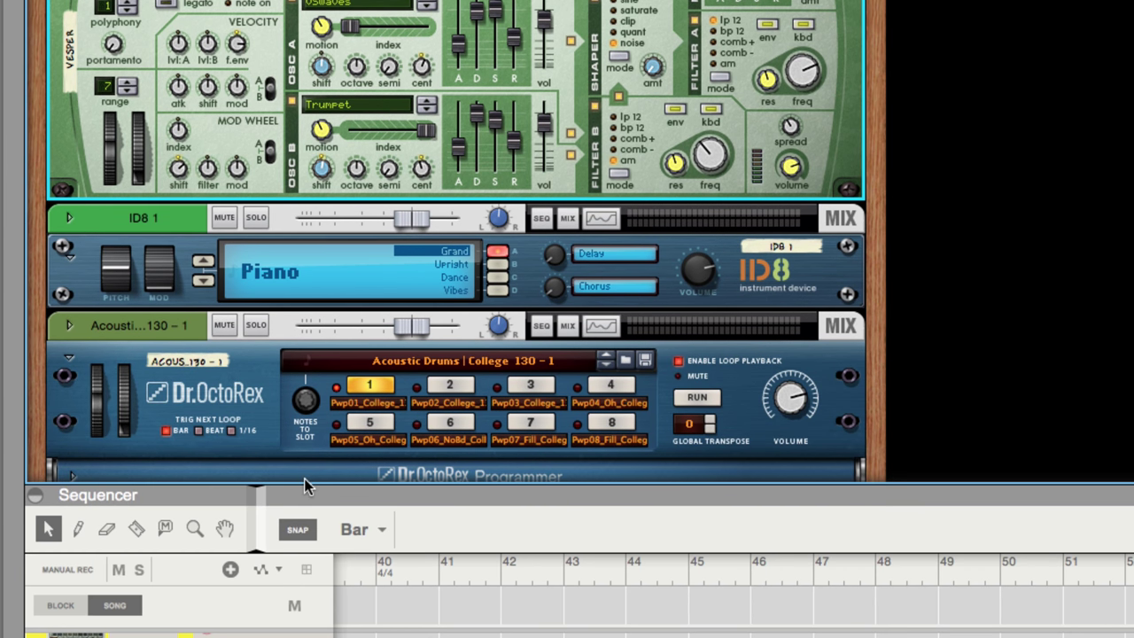
pyautogui.scroll(-5, 306, 124)
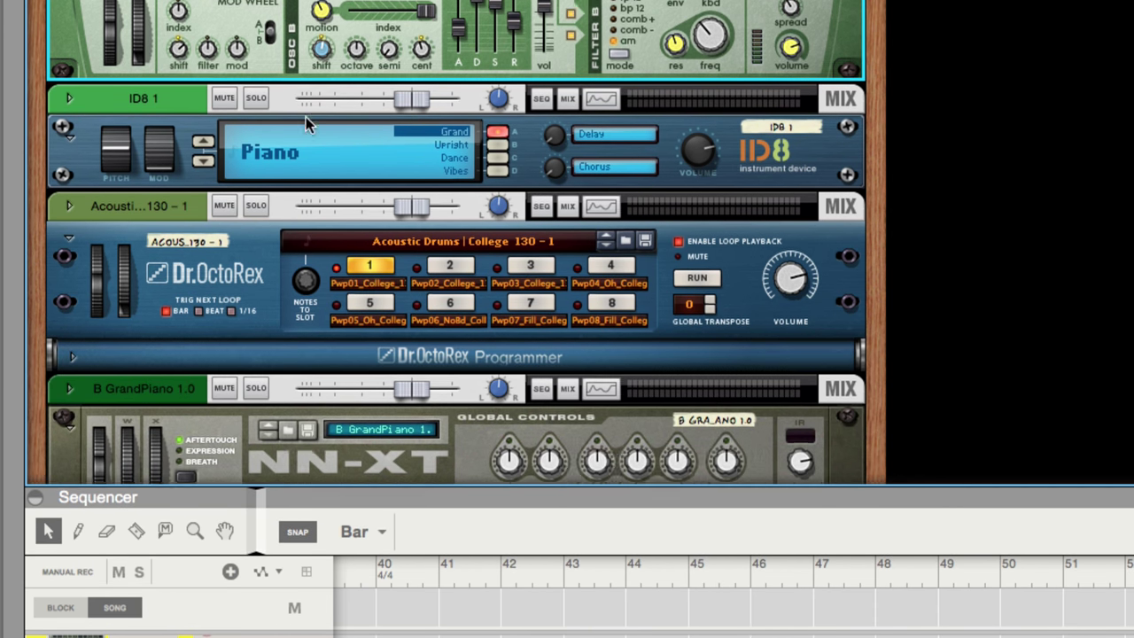
pyautogui.scroll(-15, 306, 124)
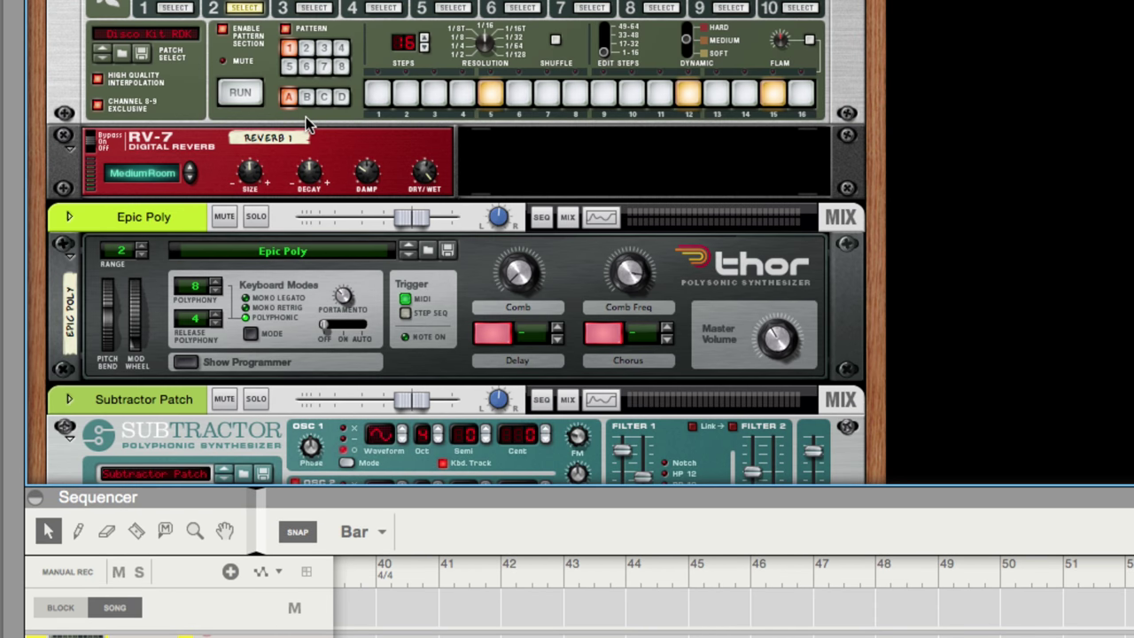
pyautogui.scroll(-20, 308, 123)
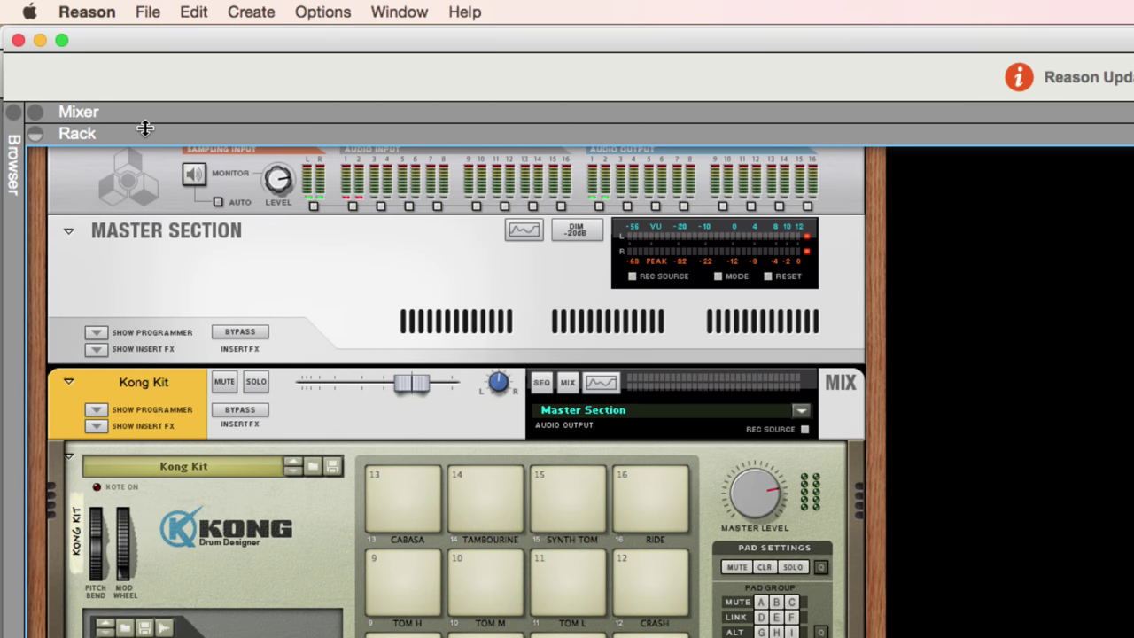
# Close the current song and save the changes made in Baldwin 2016 Sampling.reason
pyautogui.click(151, 12)
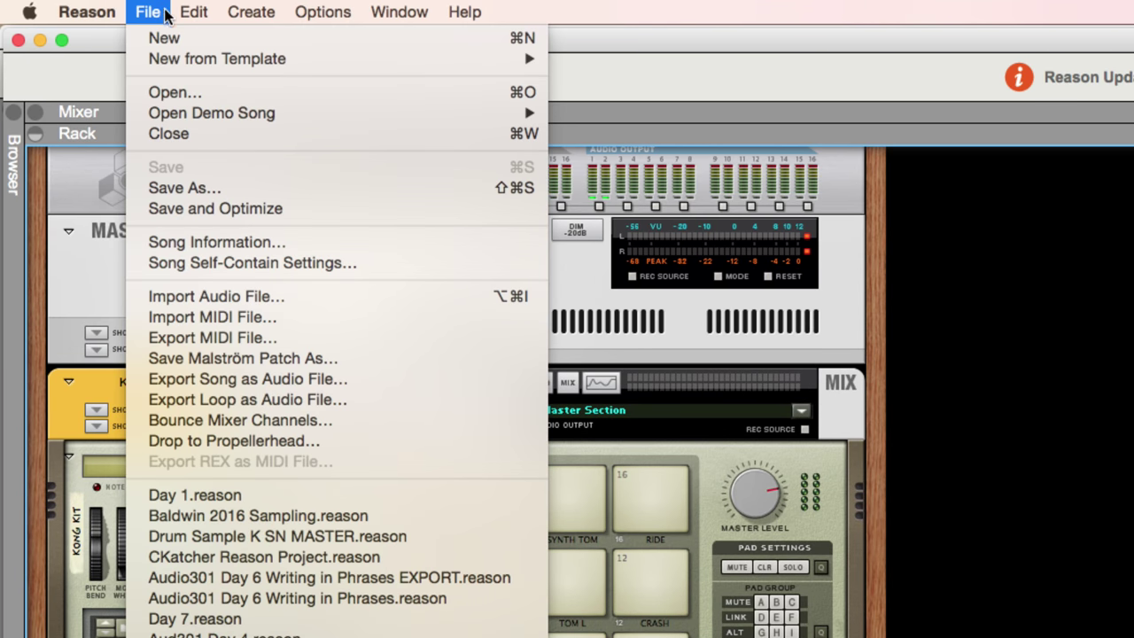
pyautogui.click(186, 132)
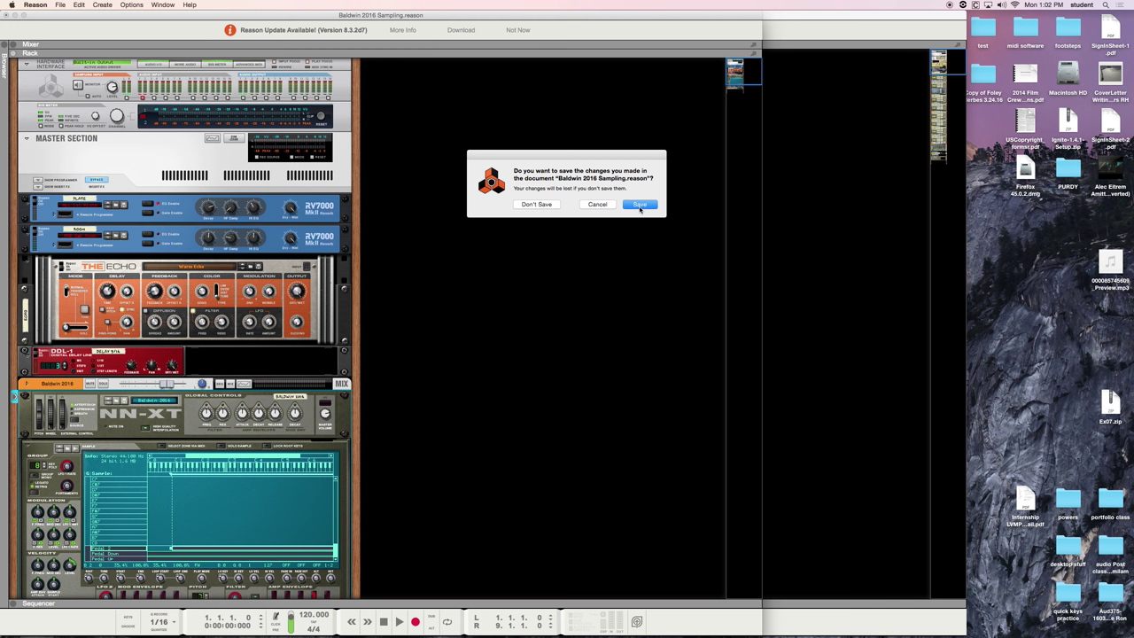
pyautogui.click(640, 205)
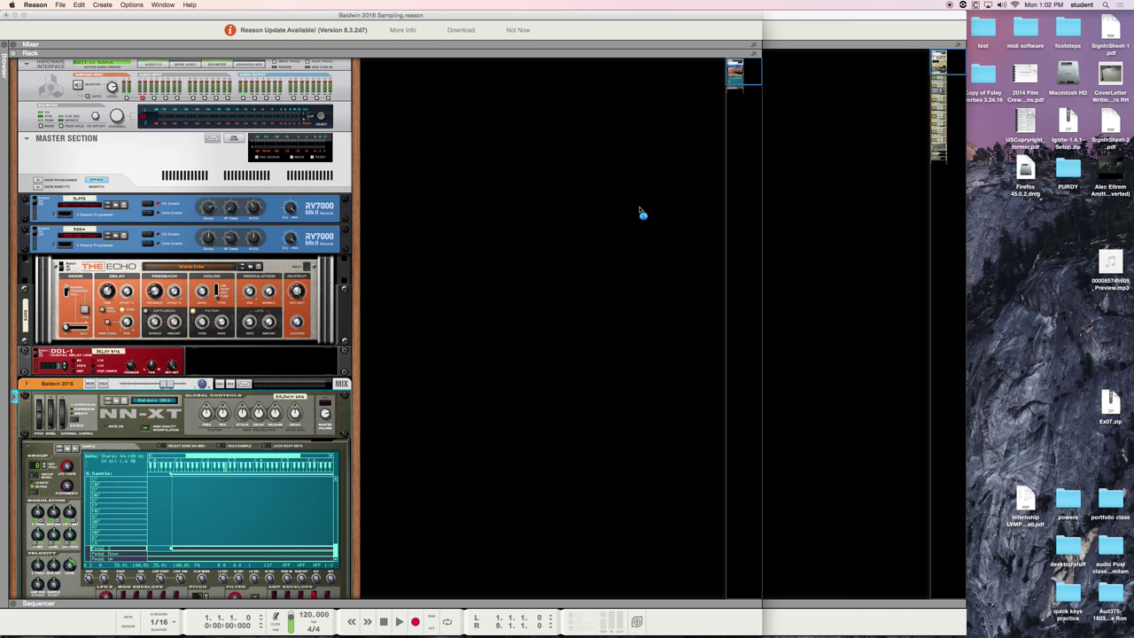